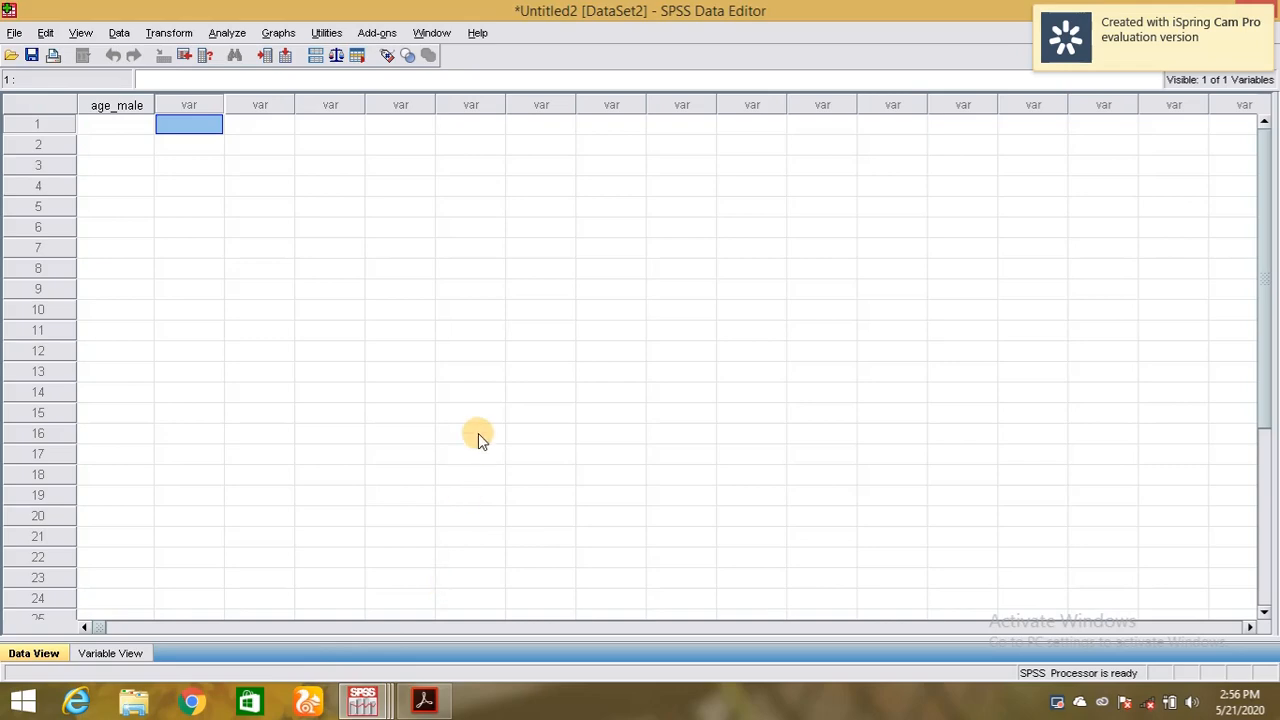
# Switch back and forth between Variable View and Data View, ending in Variable View.
pyautogui.click(116, 655)
pyautogui.click(42, 655)
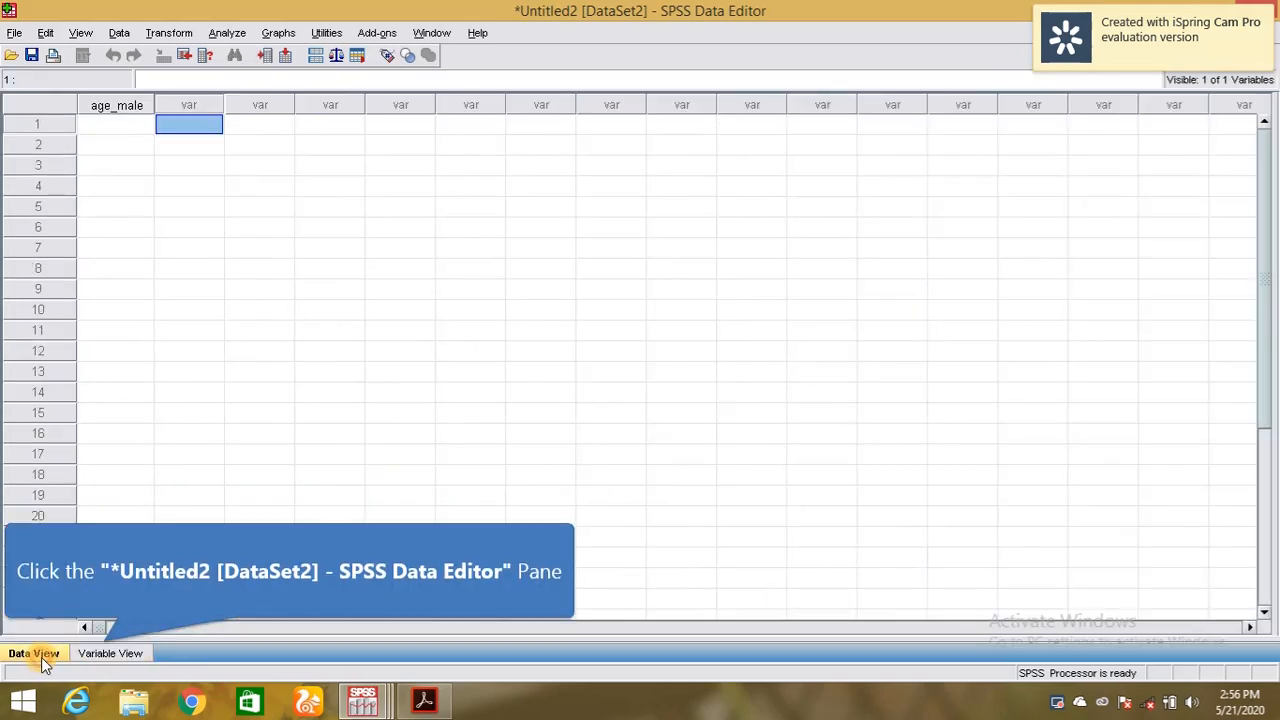
pyautogui.click(104, 654)
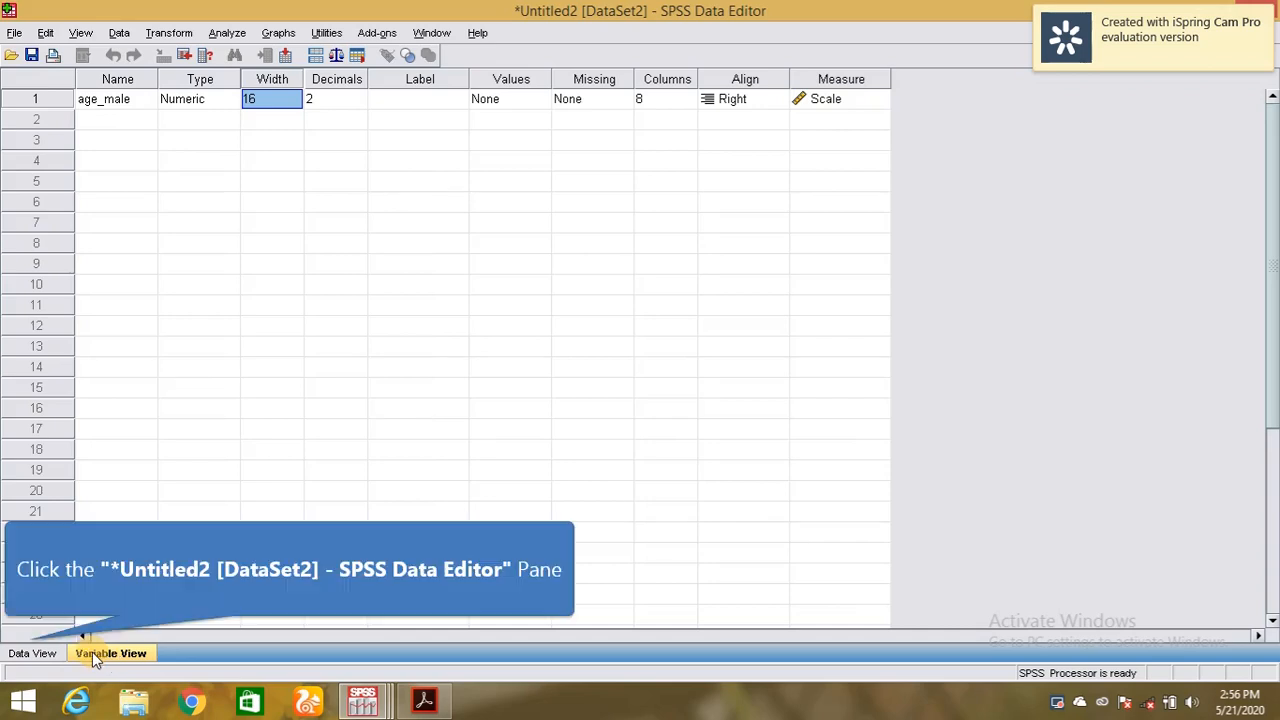
pyautogui.click(34, 653)
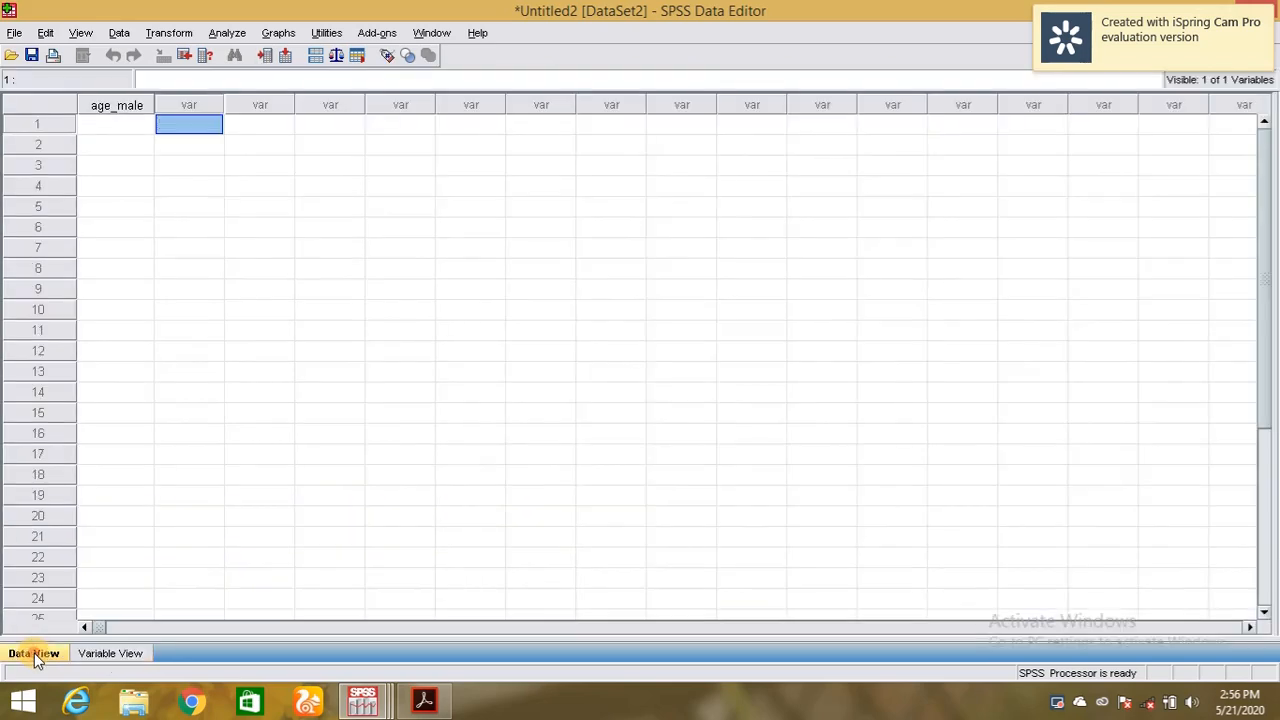
pyautogui.click(99, 660)
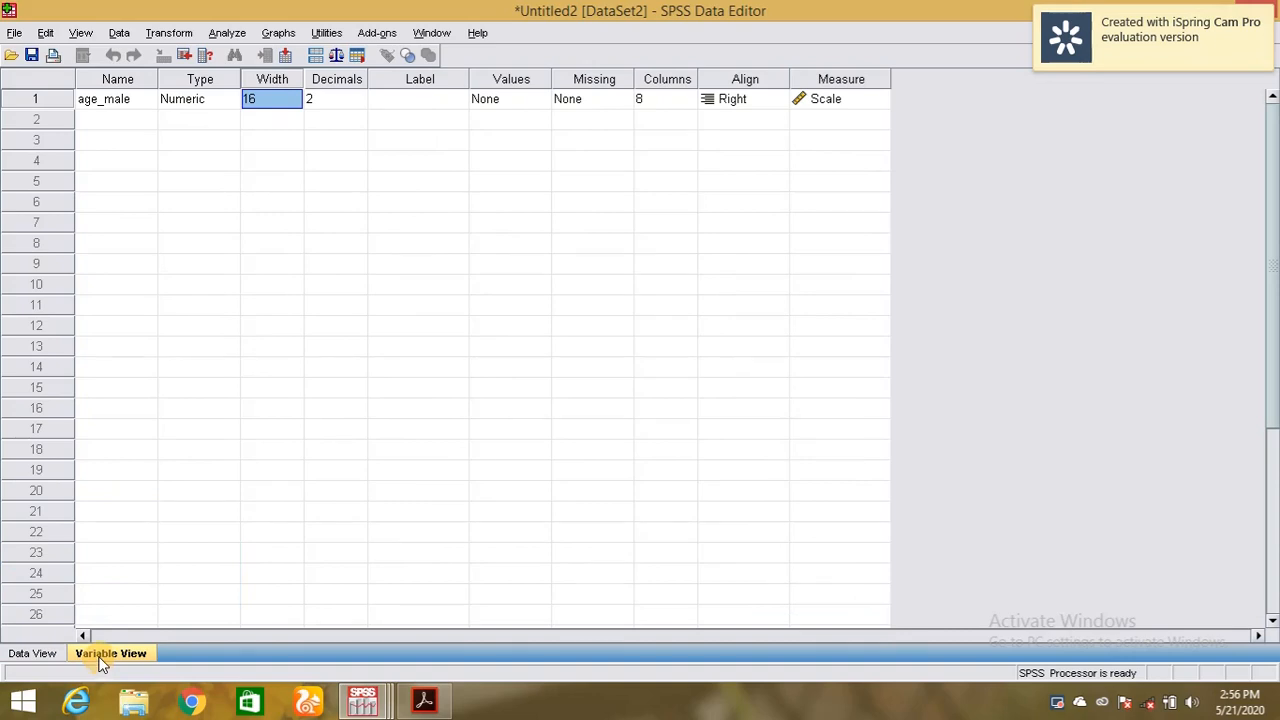
# Select the age_male Name cell in Variable View and open it for editing.
pyautogui.click(149, 103)
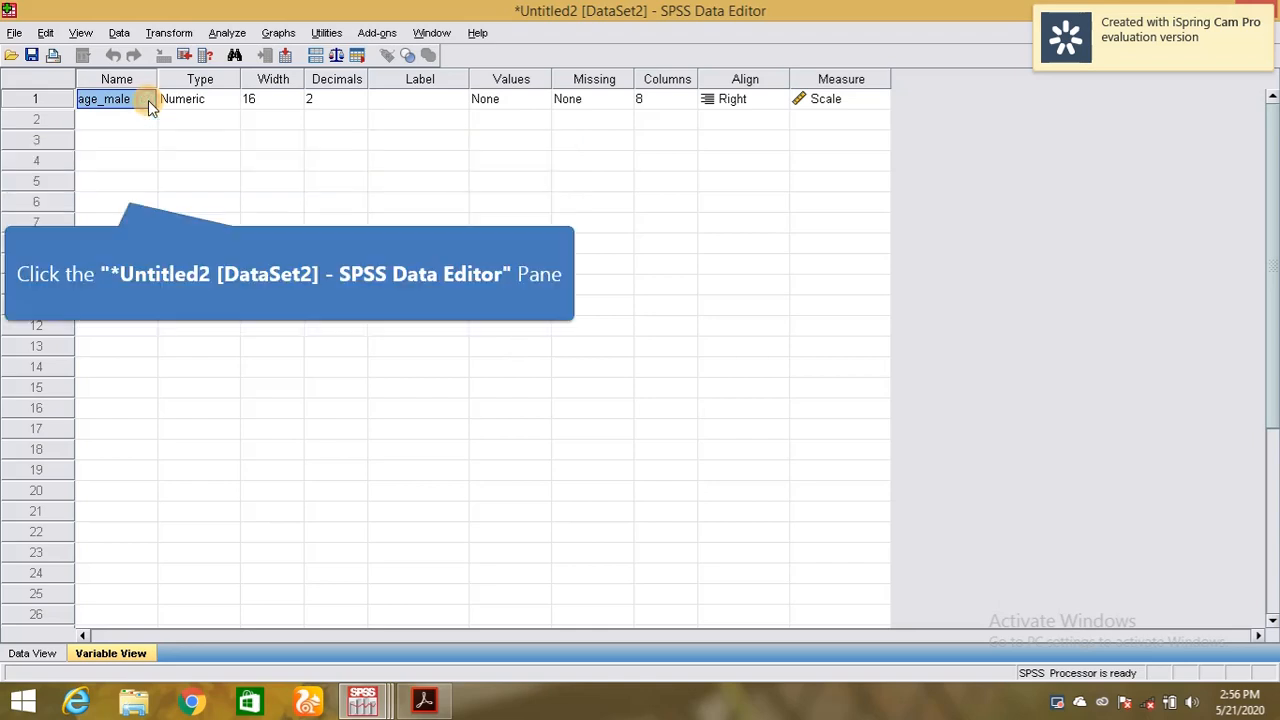
pyautogui.click(130, 103)
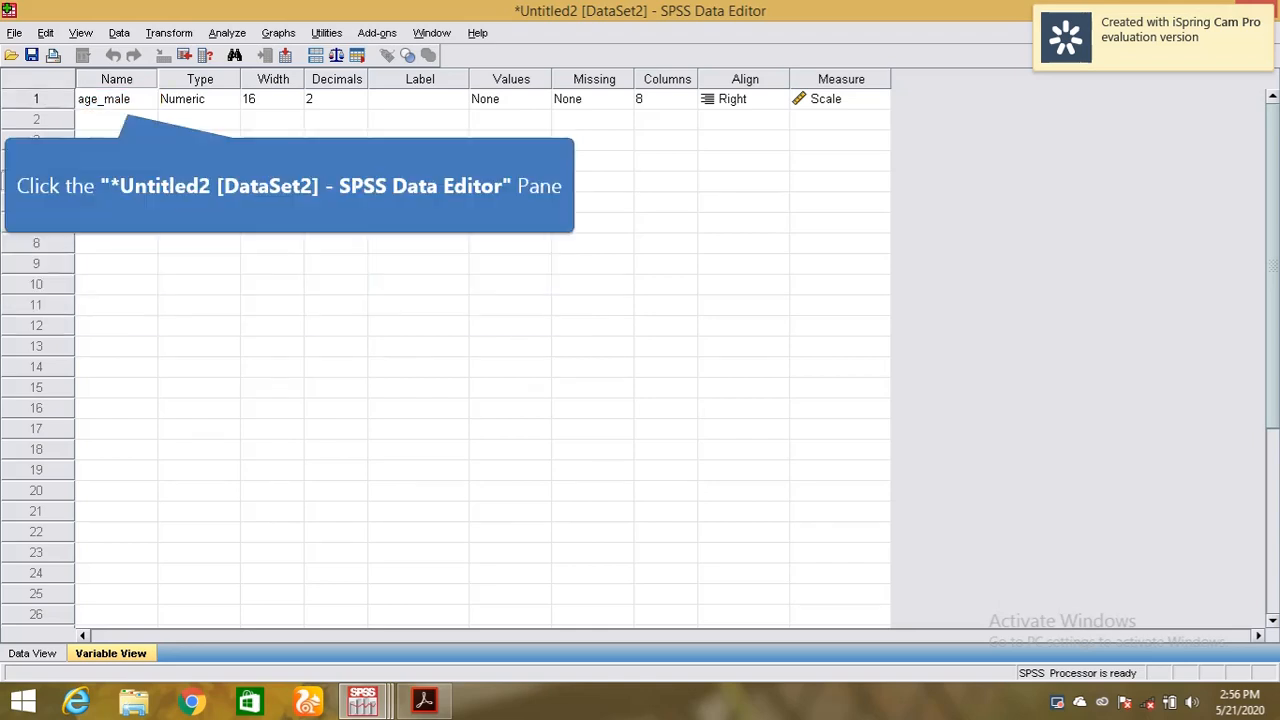
pyautogui.doubleClick(129, 100)
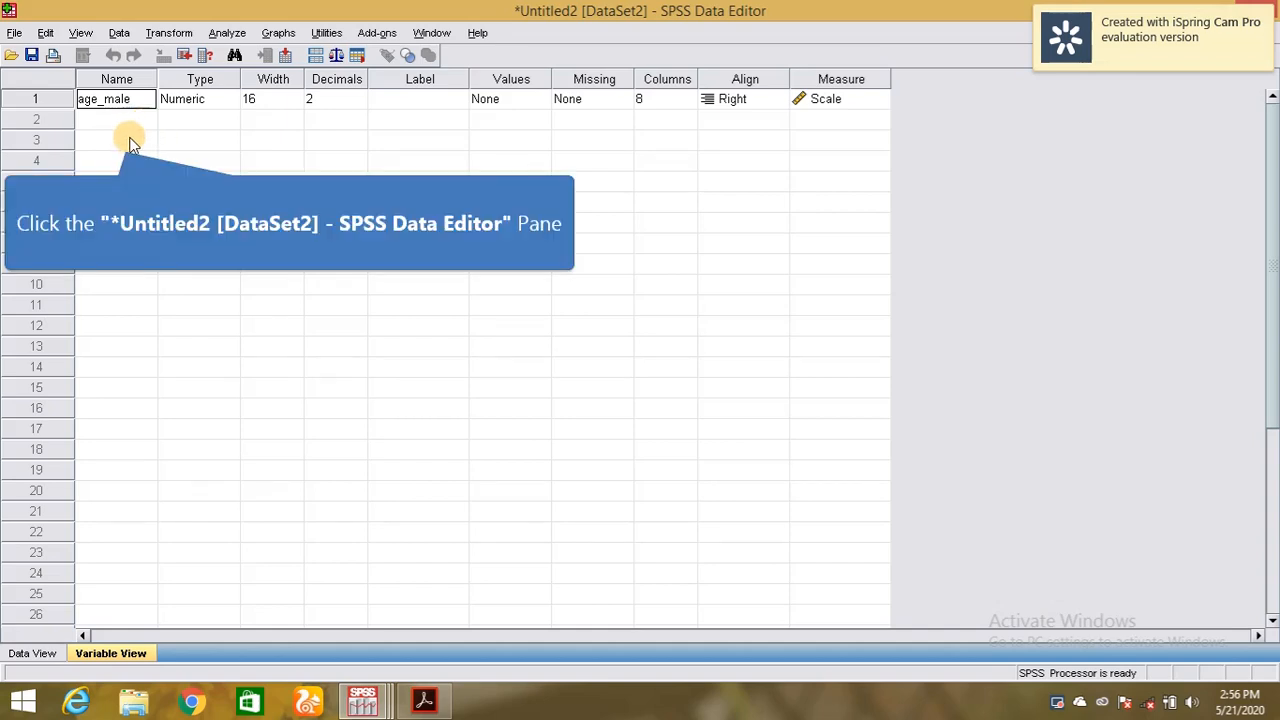
pyautogui.click(126, 121)
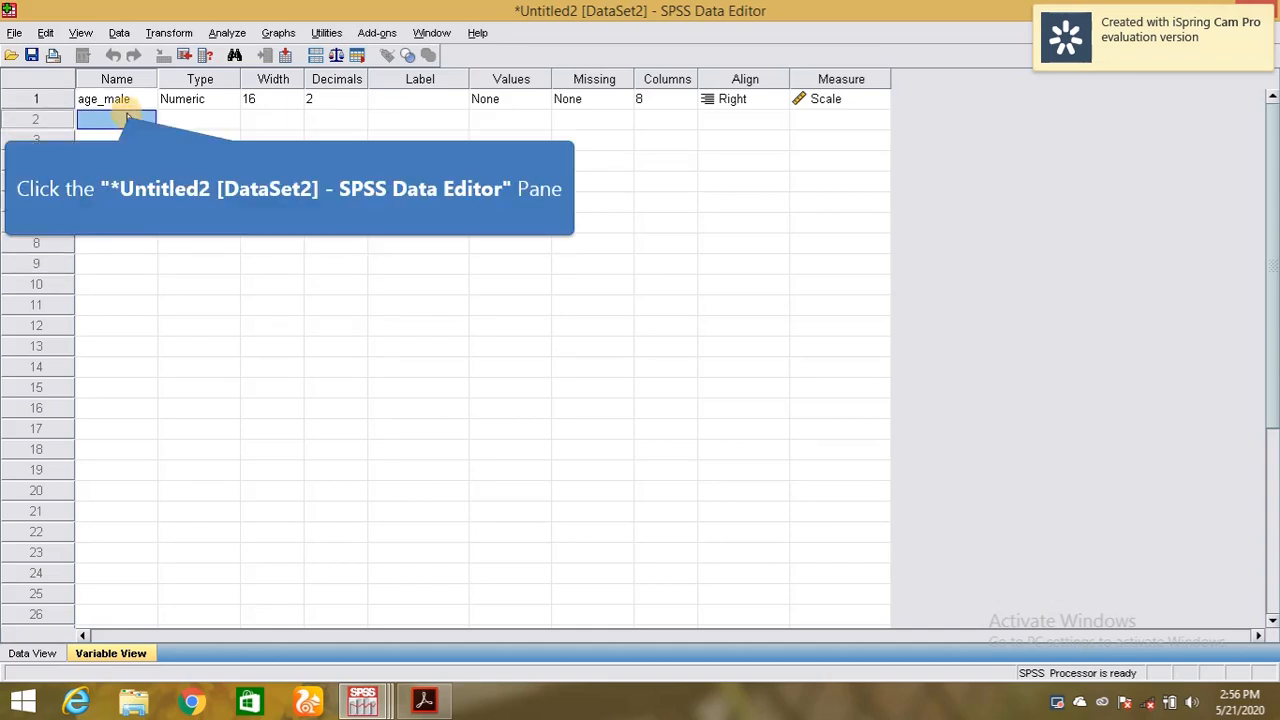
pyautogui.click(125, 100)
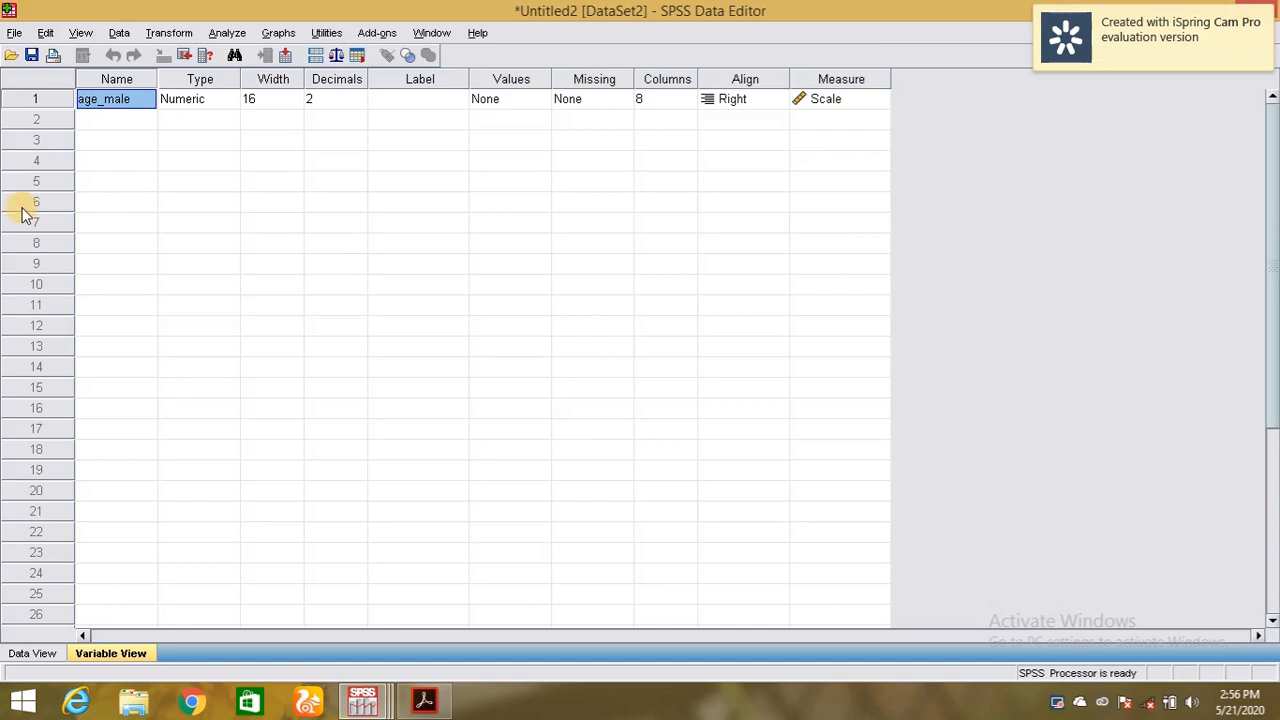
# Return to Data View and move down the age_male column from row 1 to row 10.
pyautogui.click(40, 658)
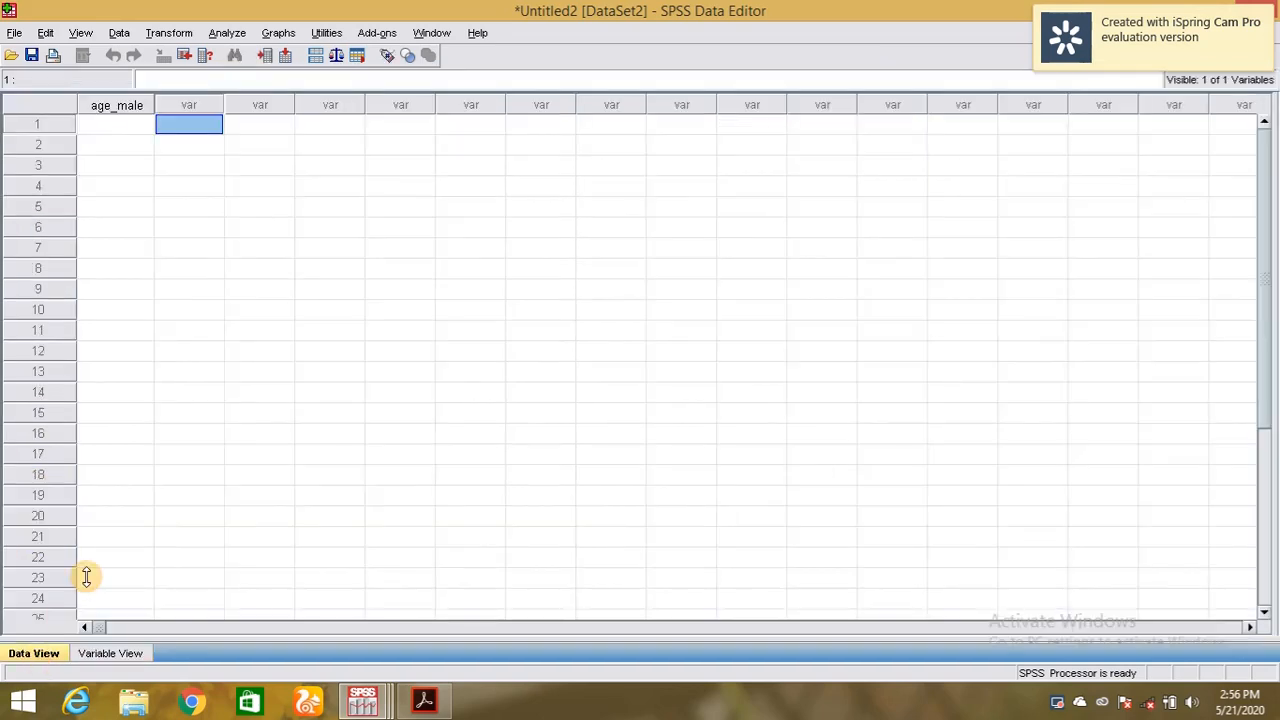
pyautogui.click(128, 130)
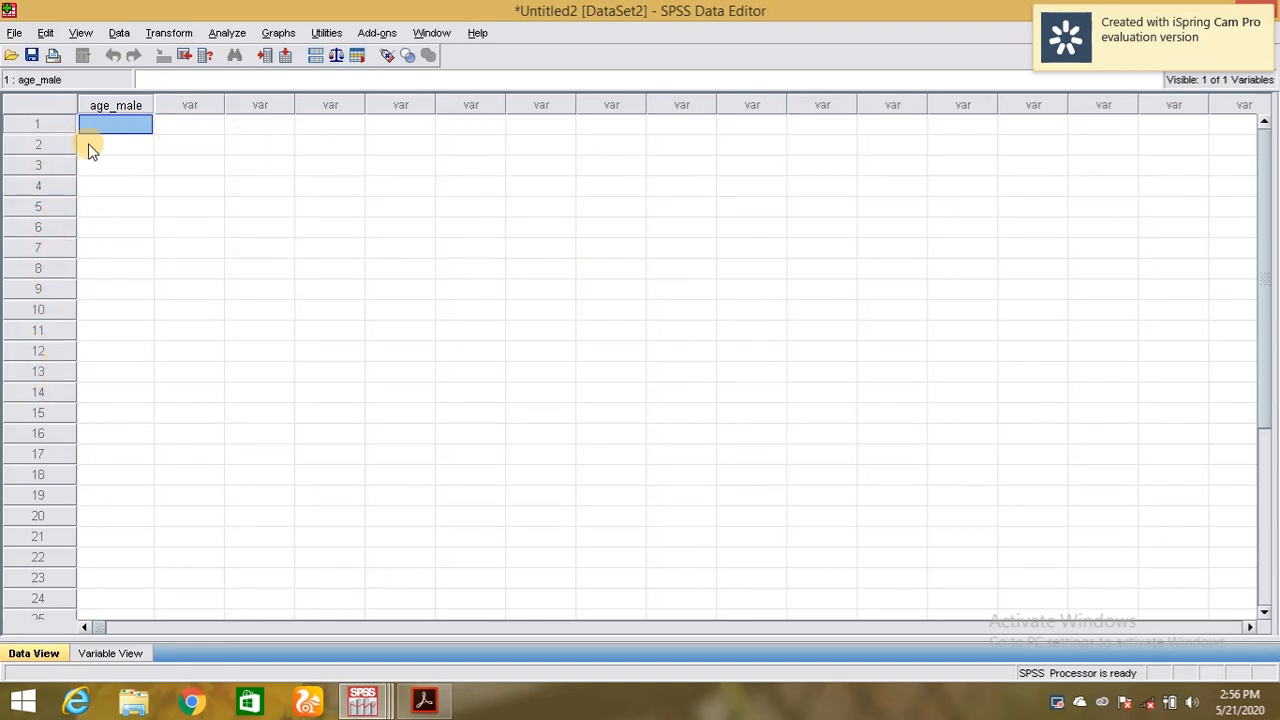
pyautogui.press('Down')
pyautogui.press('Down')
pyautogui.press('Down')
pyautogui.press('Down')
pyautogui.press('Down')
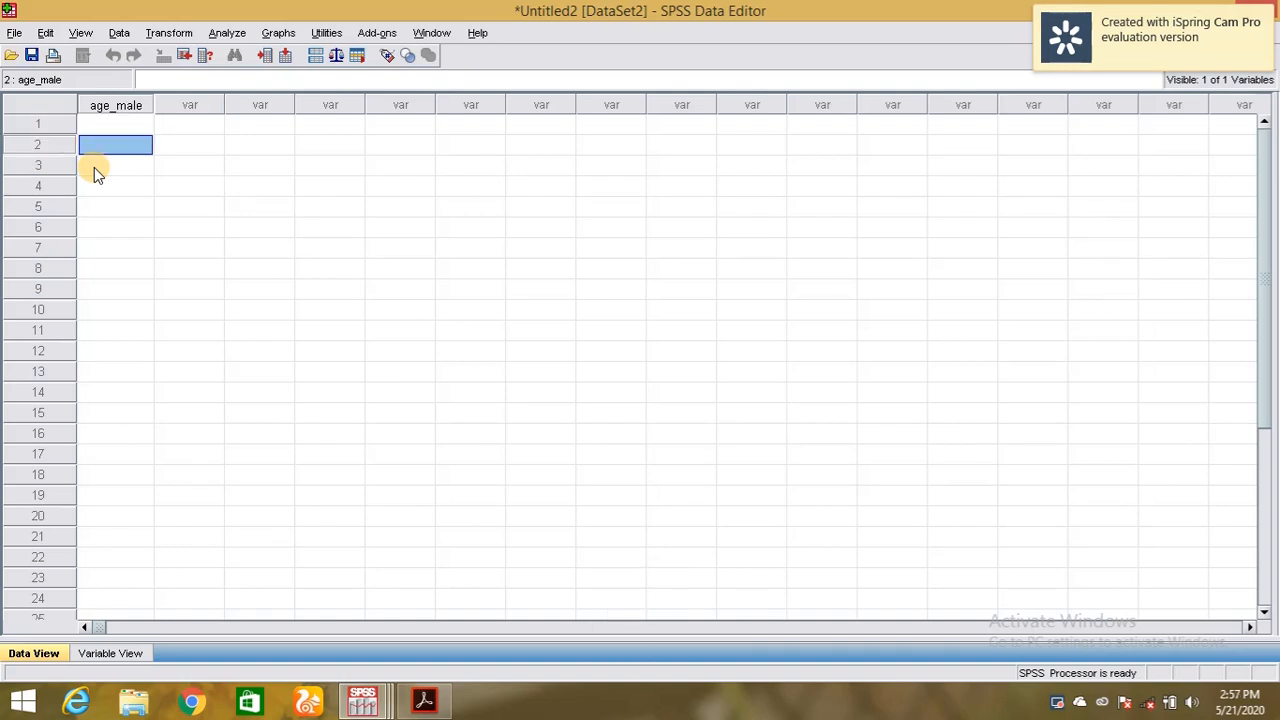
pyautogui.press('Down')
pyautogui.press('Down')
pyautogui.press('Down')
pyautogui.press('Down')
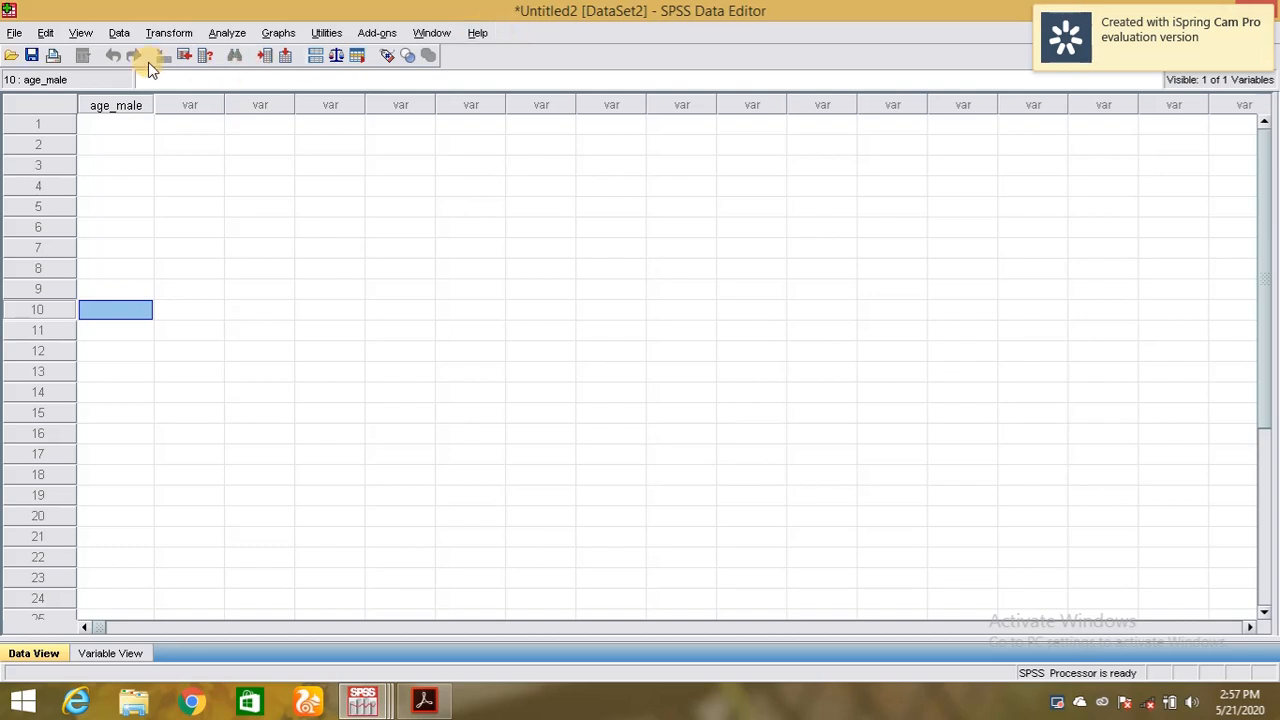
# Browse the File menu, then move across to the Edit menu.
pyautogui.click(22, 36)
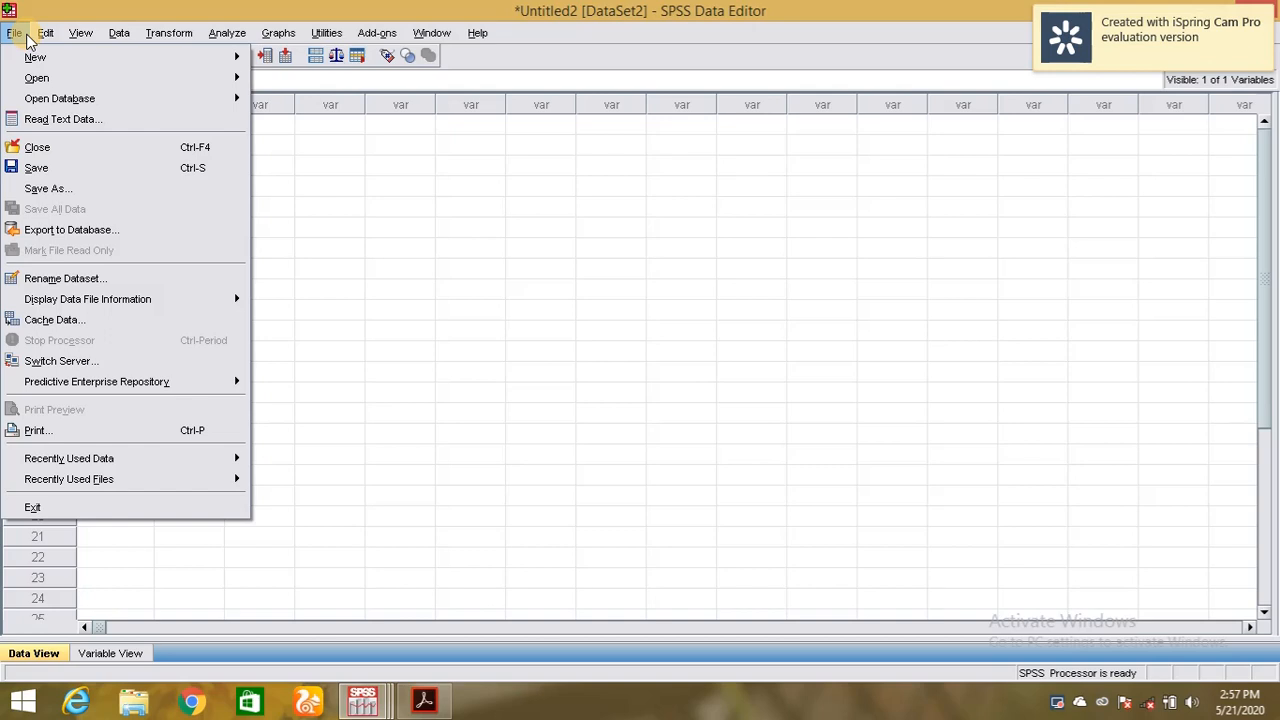
pyautogui.moveTo(45, 34)
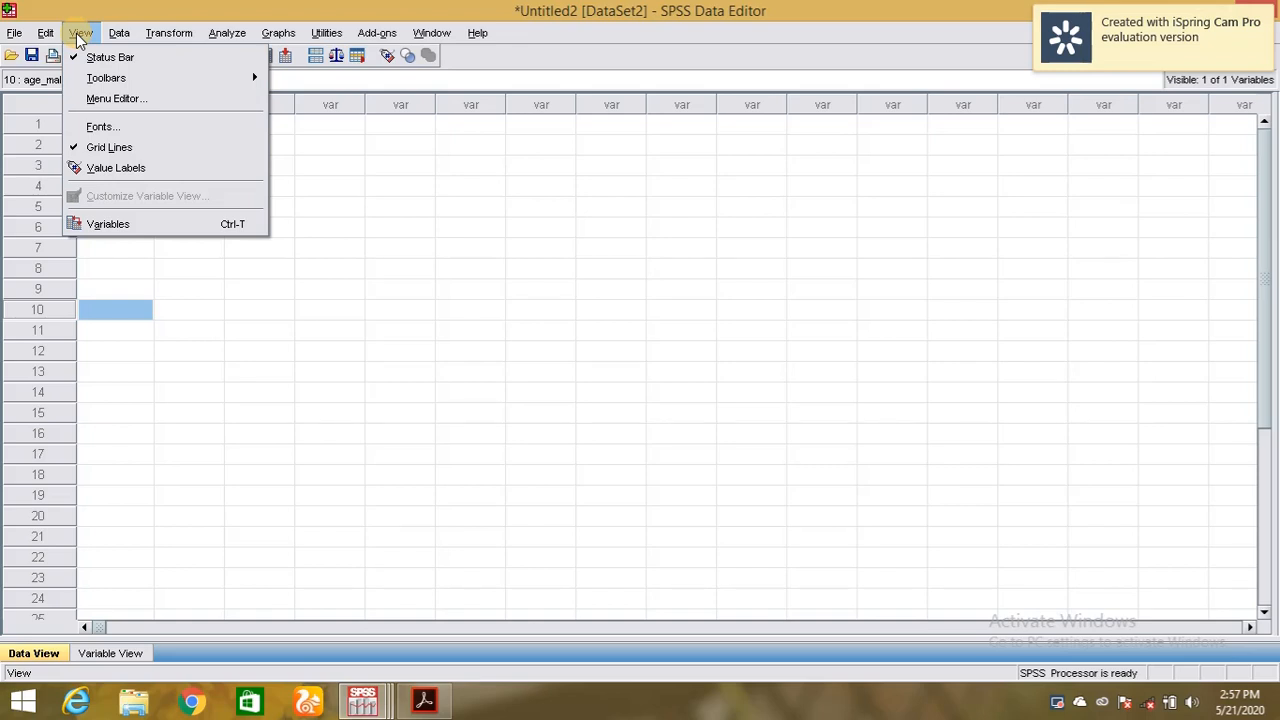
# Hide and then restore the data sheet grid lines, then open the Data menu.
pyautogui.click(122, 150)
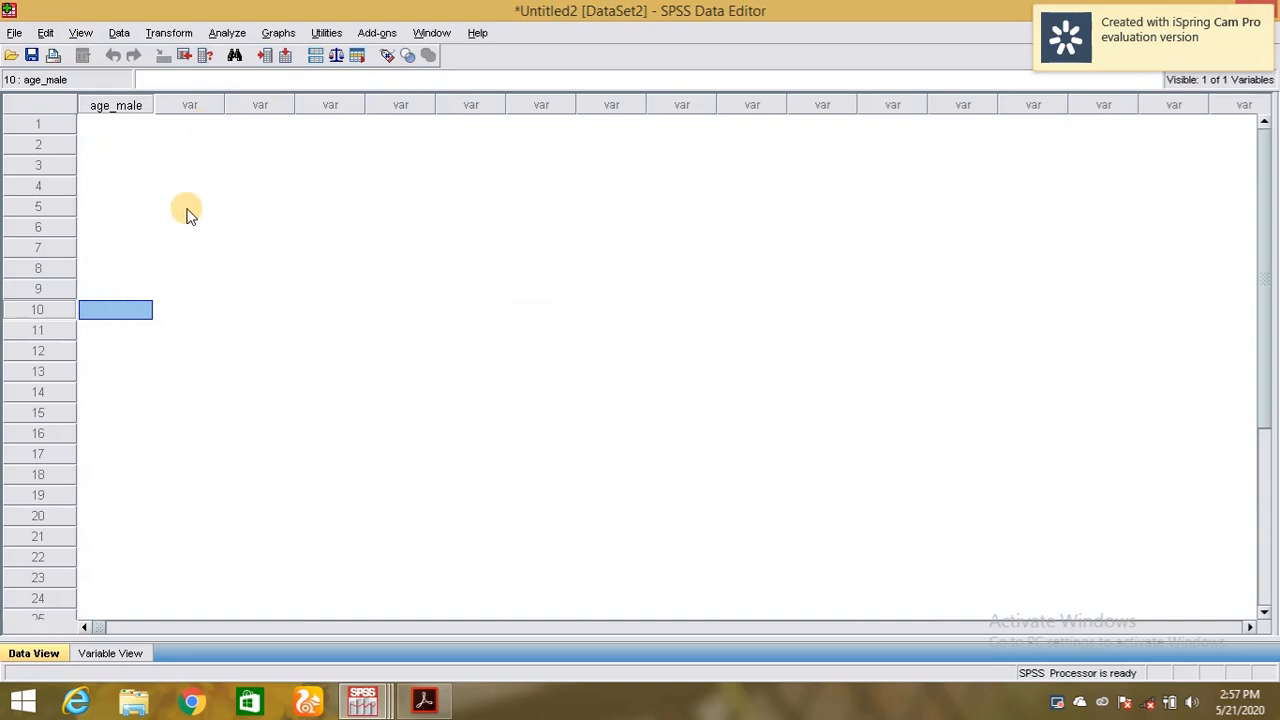
pyautogui.click(80, 32)
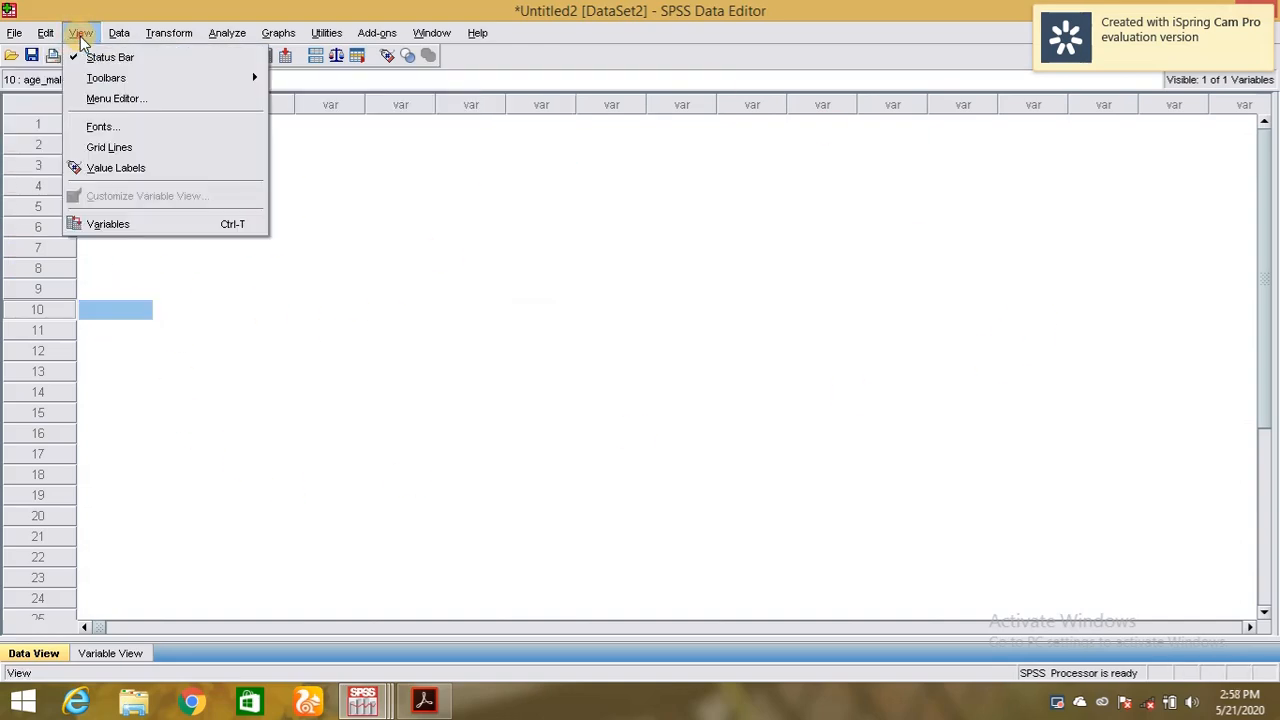
pyautogui.click(108, 147)
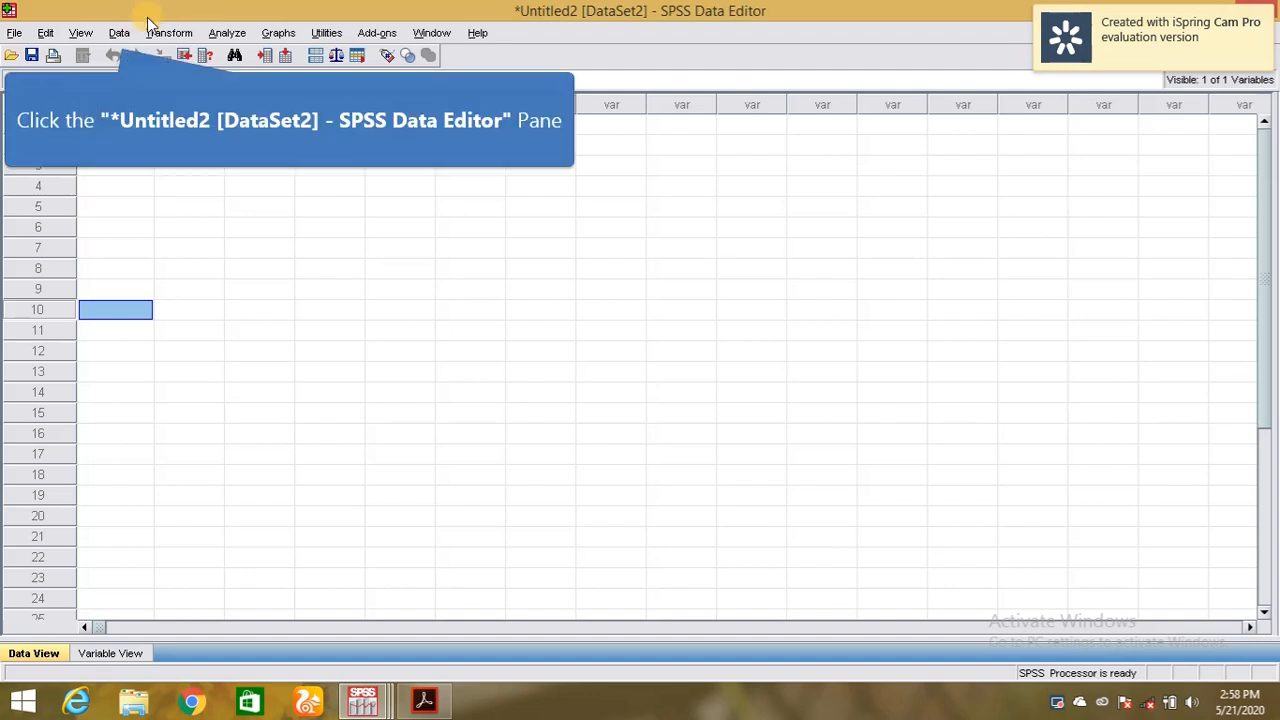
pyautogui.click(119, 33)
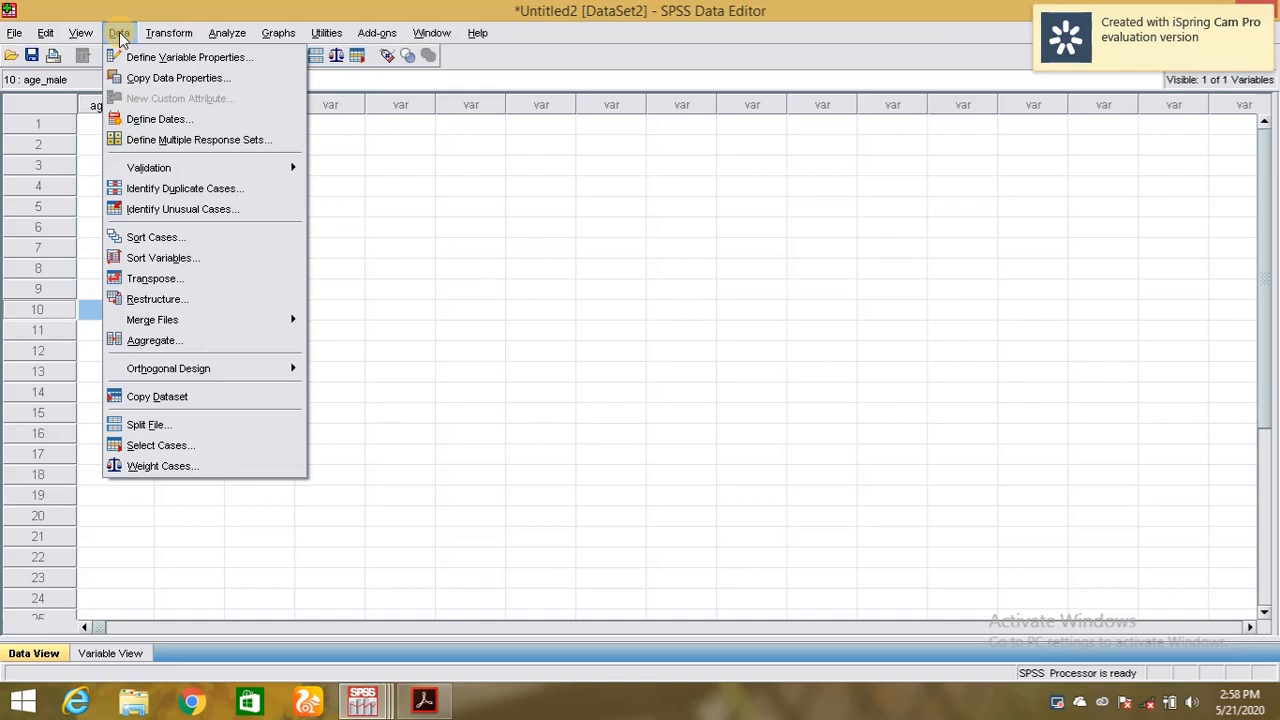
# Close the Data menu, look through Transform, then open the Analyze menu.
pyautogui.click(119, 32)
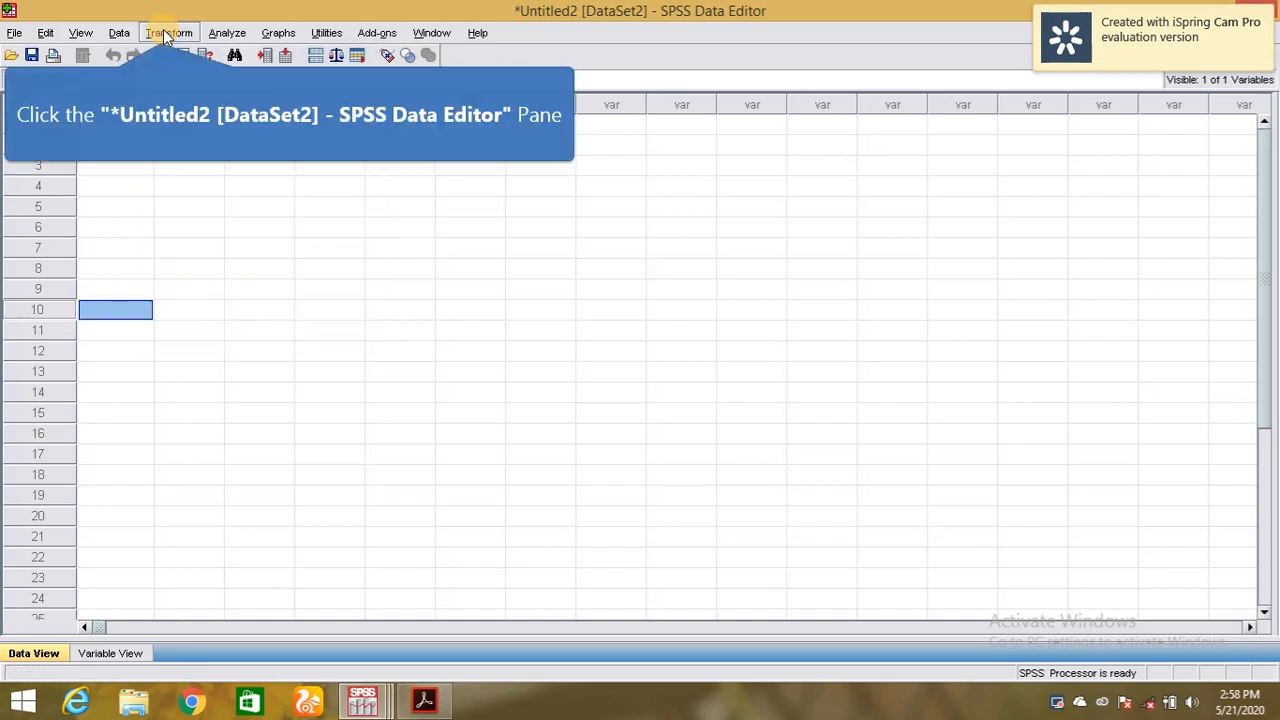
pyautogui.click(164, 32)
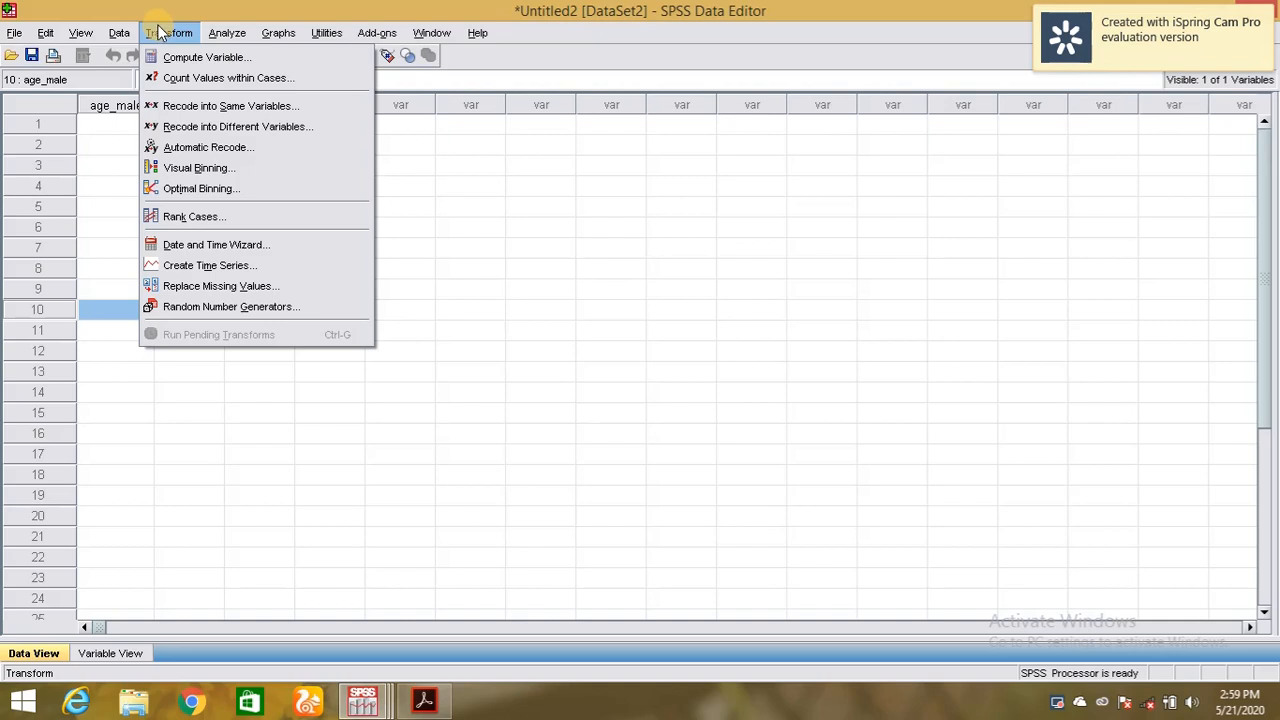
pyautogui.moveTo(222, 33)
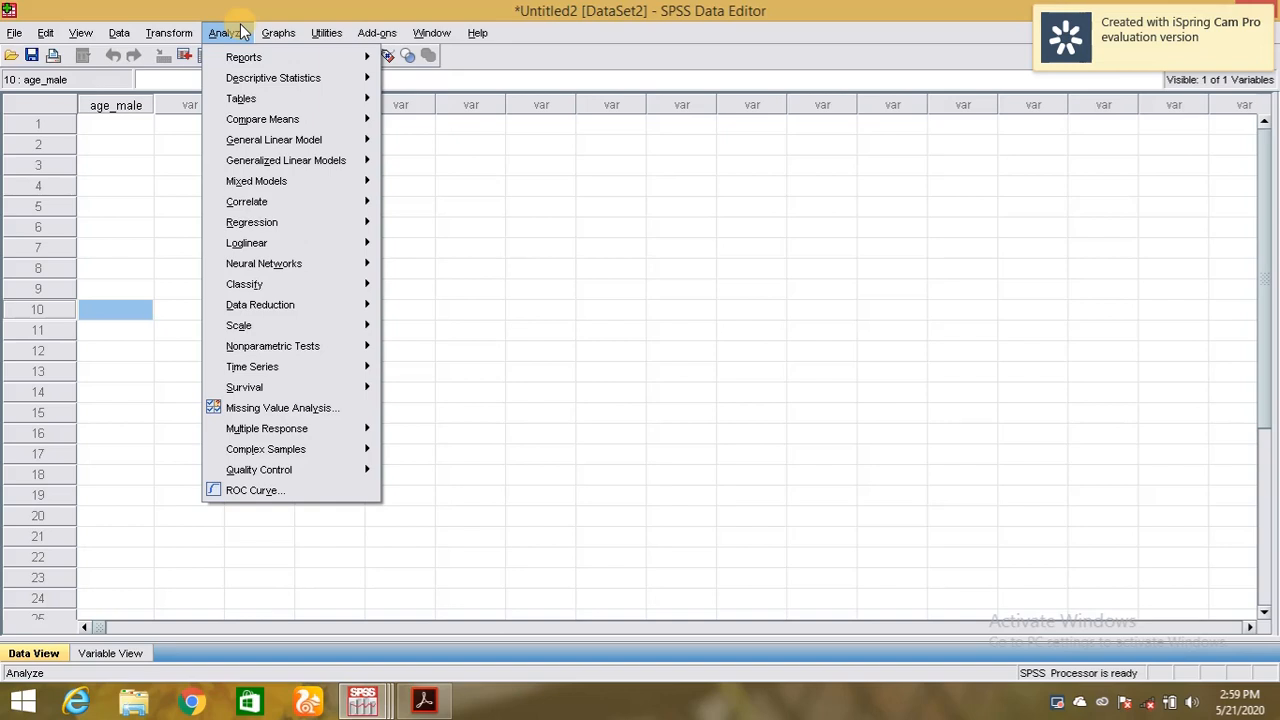
# Browse the Graphs, Utilities, Add-ons > Applications and Window menus.
pyautogui.moveTo(280, 33)
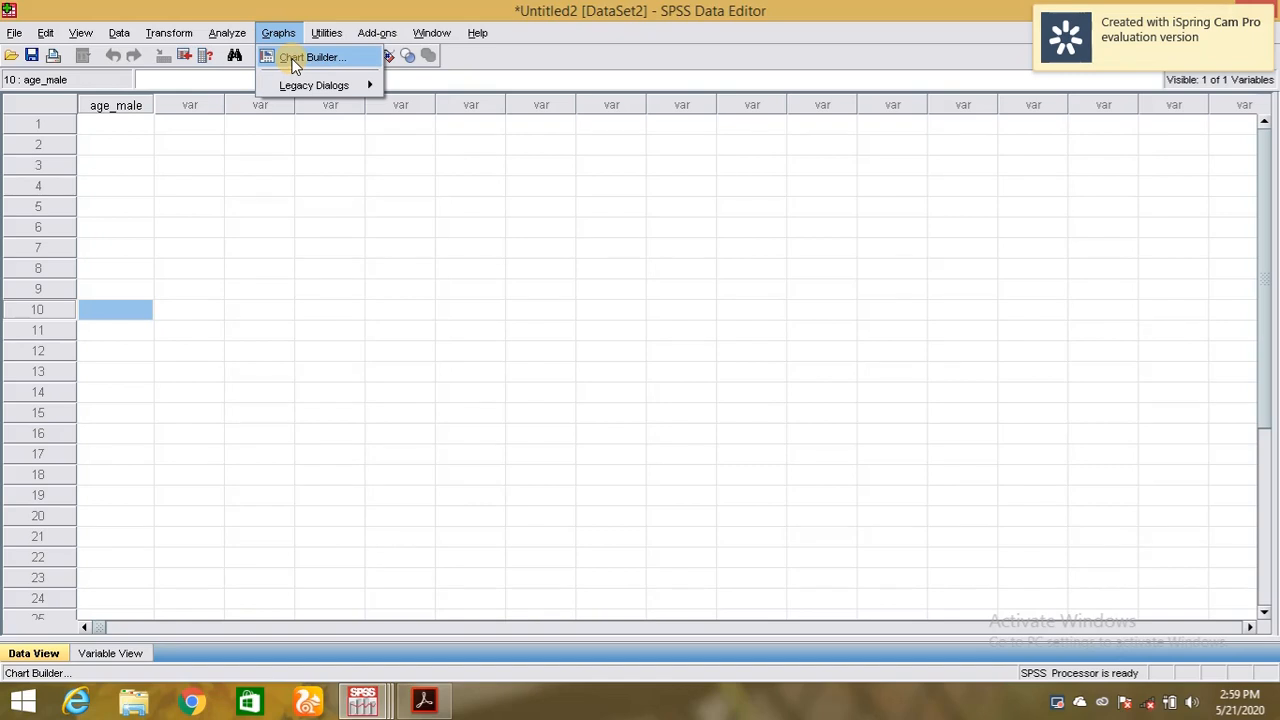
pyautogui.moveTo(295, 85)
pyautogui.moveTo(323, 36)
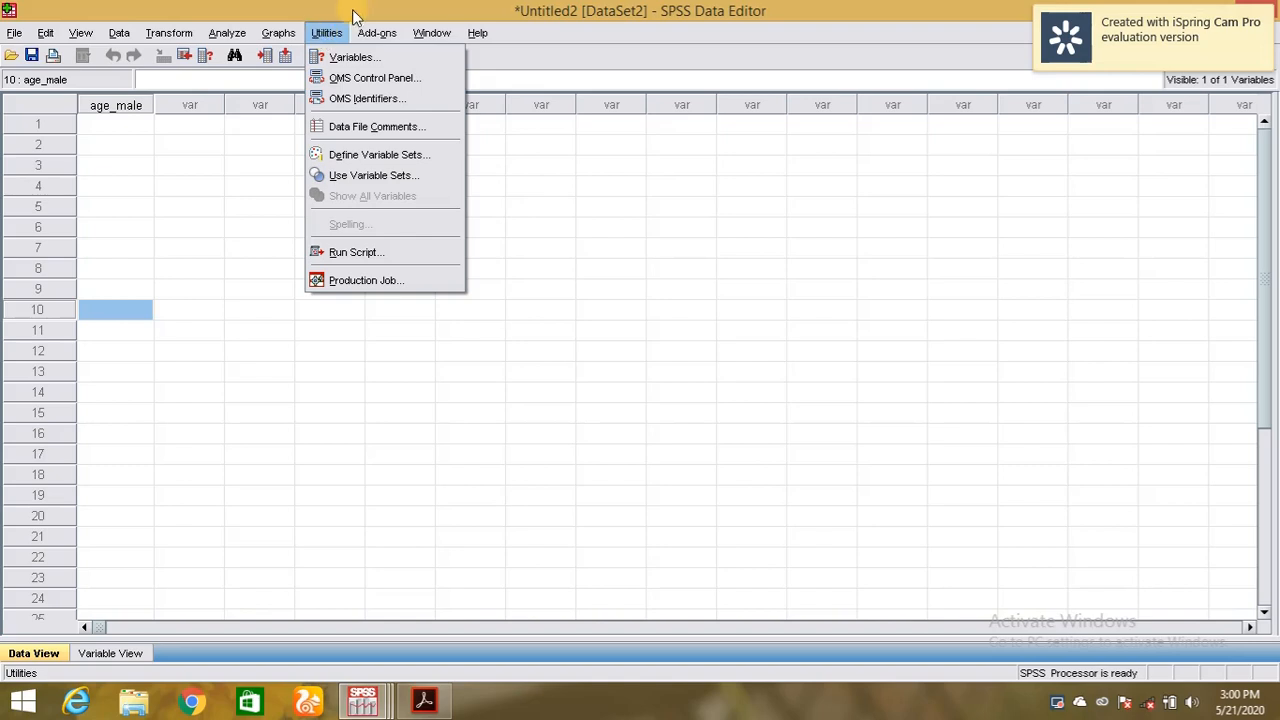
pyautogui.moveTo(372, 35)
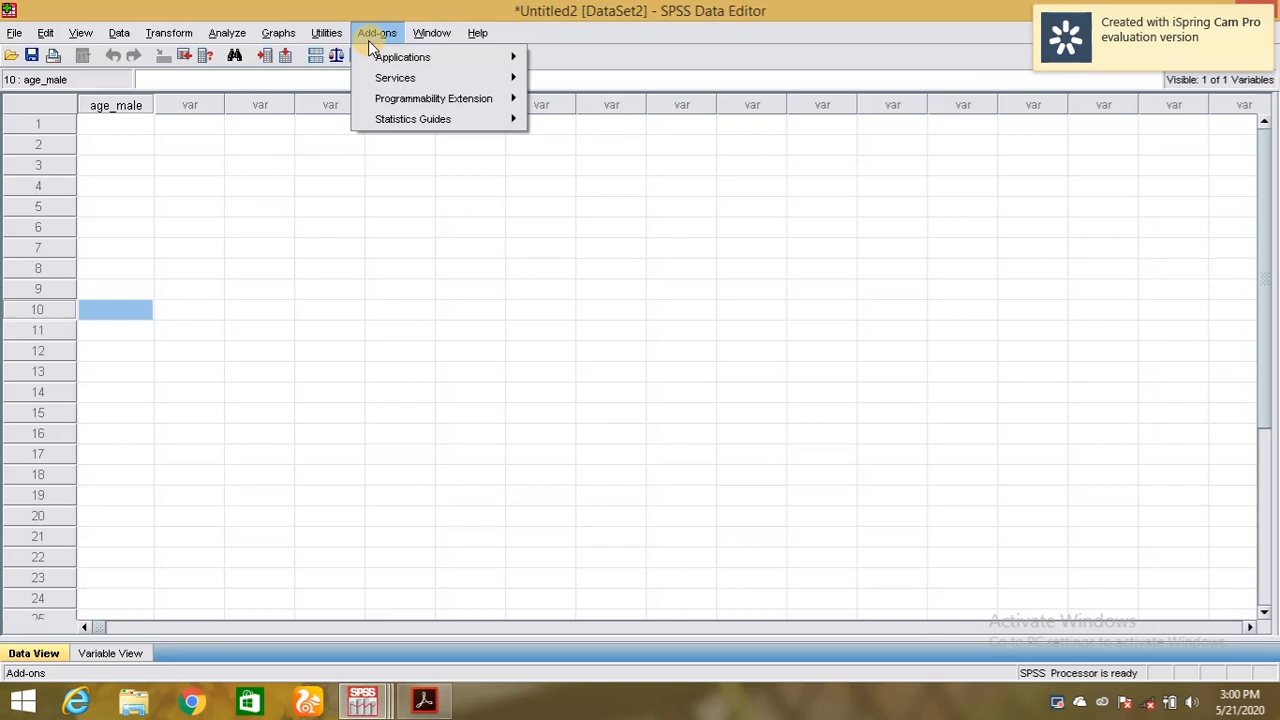
pyautogui.moveTo(413, 57)
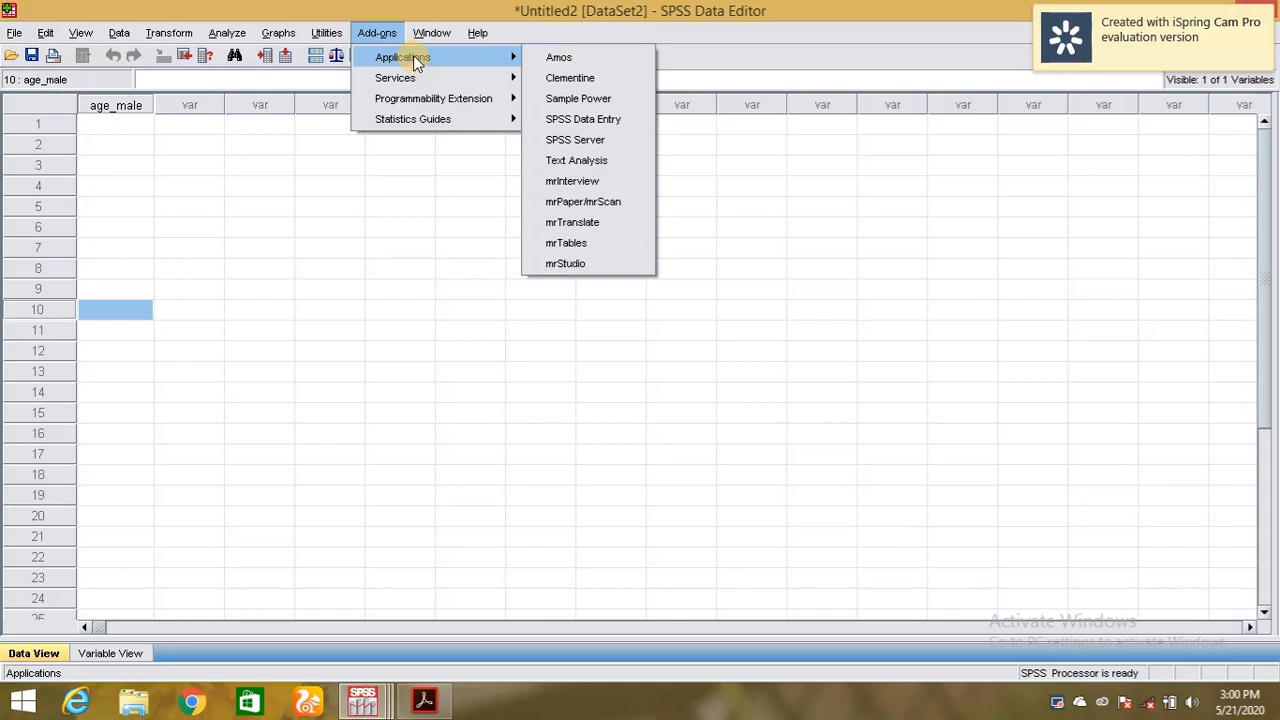
pyautogui.moveTo(440, 32)
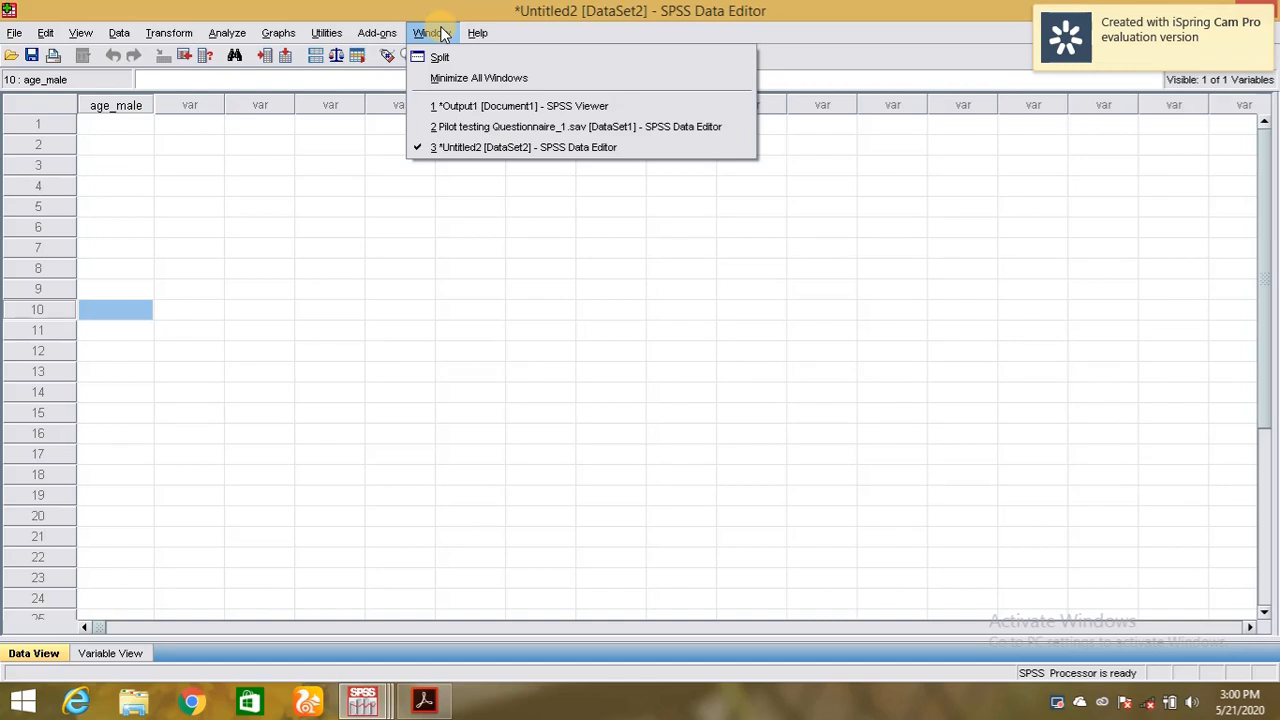
# Close the Help menu and show Untitled2's Variable View with age_male's definition.
pyautogui.moveTo(482, 35)
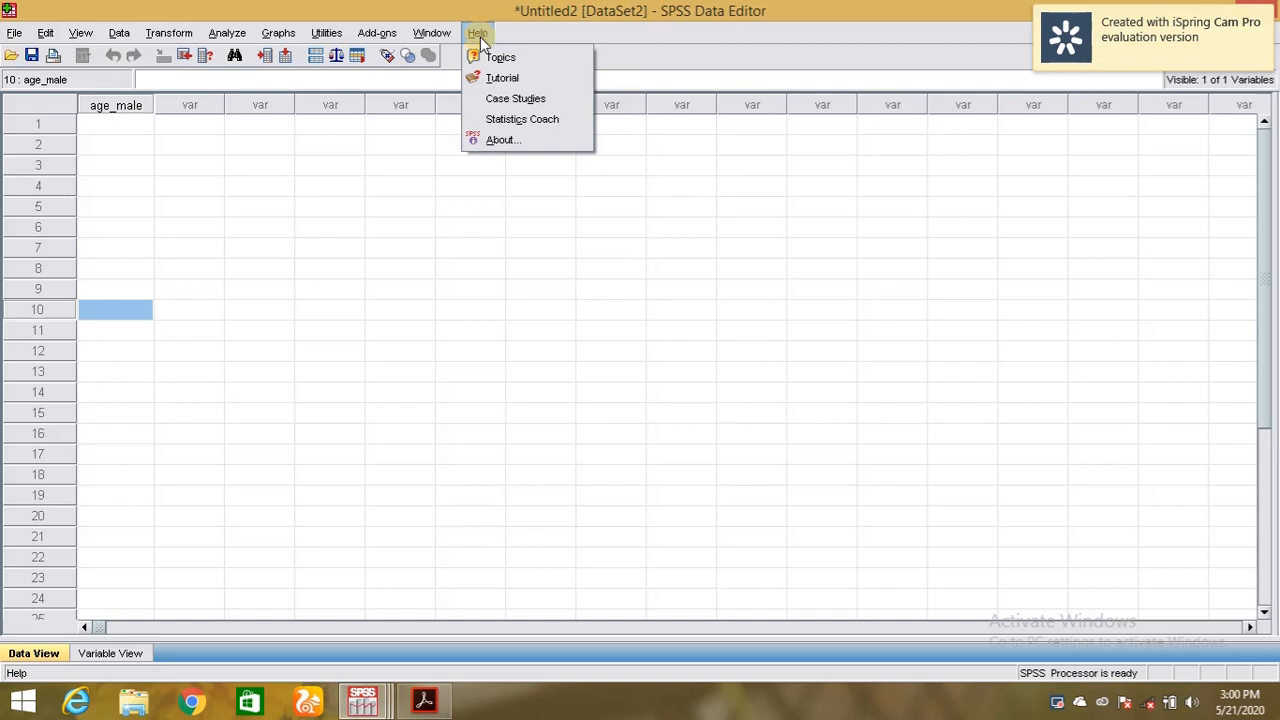
pyautogui.click(124, 657)
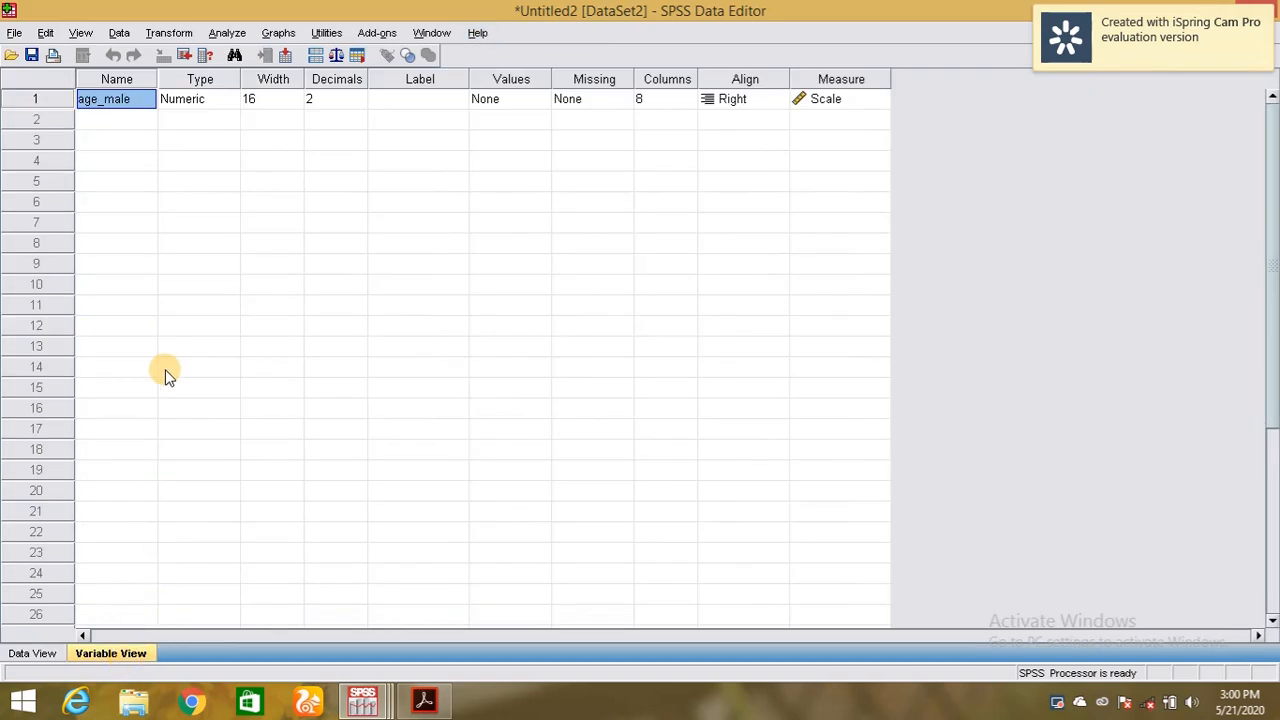
pyautogui.doubleClick(141, 99)
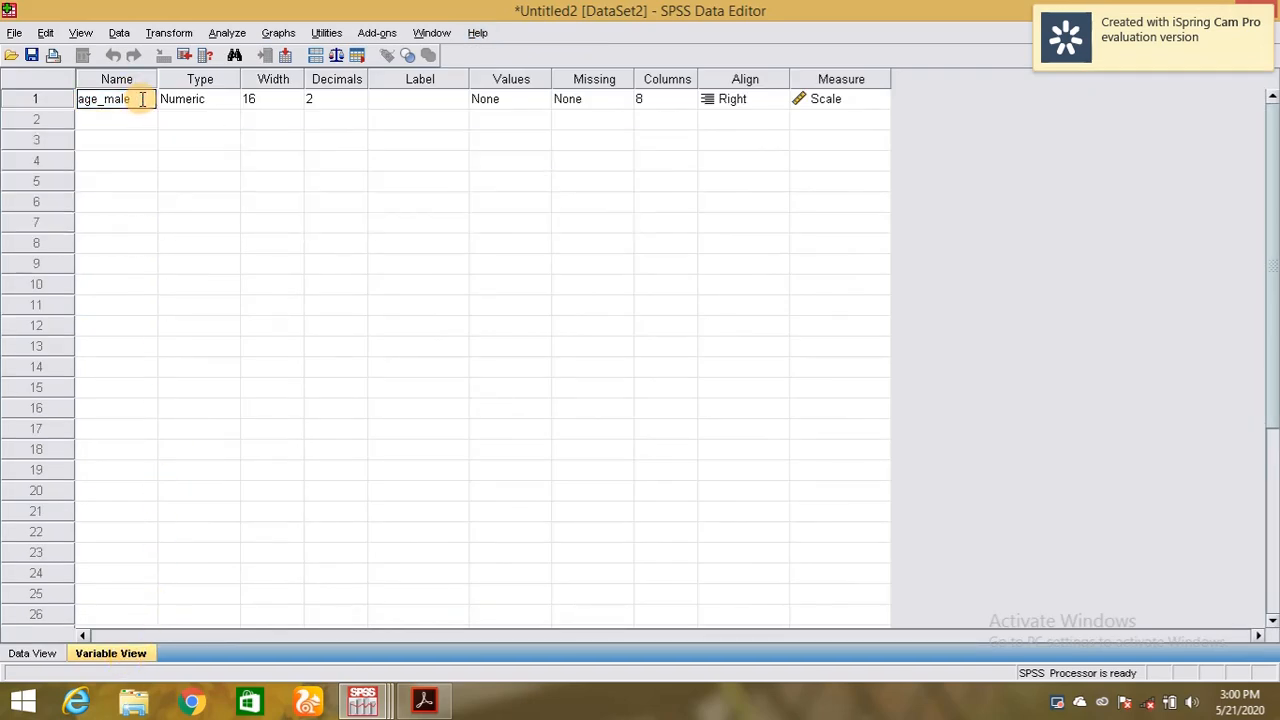
pyautogui.click(141, 99)
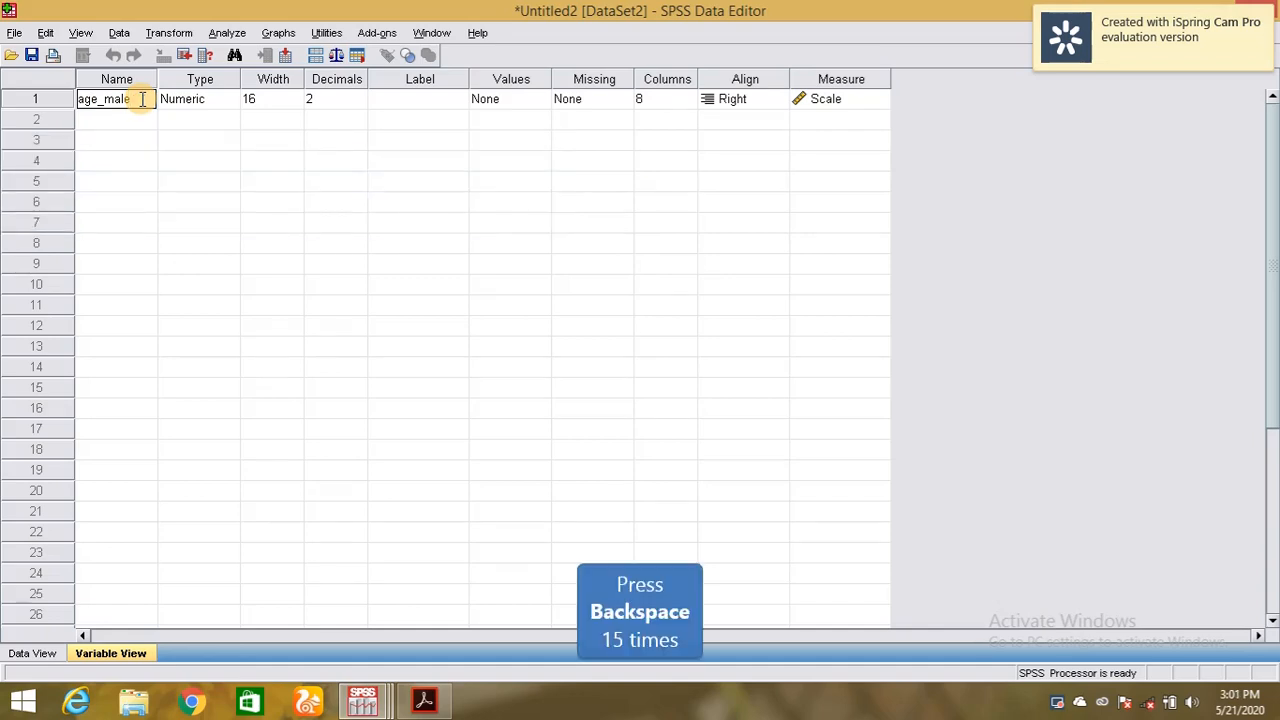
pyautogui.press('BackSpace')
pyautogui.press('BackSpace')
pyautogui.press('BackSpace')
pyautogui.press('BackSpace')
pyautogui.press('BackSpace')
pyautogui.press('BackSpace')
pyautogui.press('BackSpace')
pyautogui.press('BackSpace')
pyautogui.press('BackSpace')
pyautogui.press('BackSpace')
pyautogui.press('BackSpace')
pyautogui.press('BackSpace')
pyautogui.press('BackSpace')
pyautogui.press('BackSpace')
pyautogui.press('BackSpace')
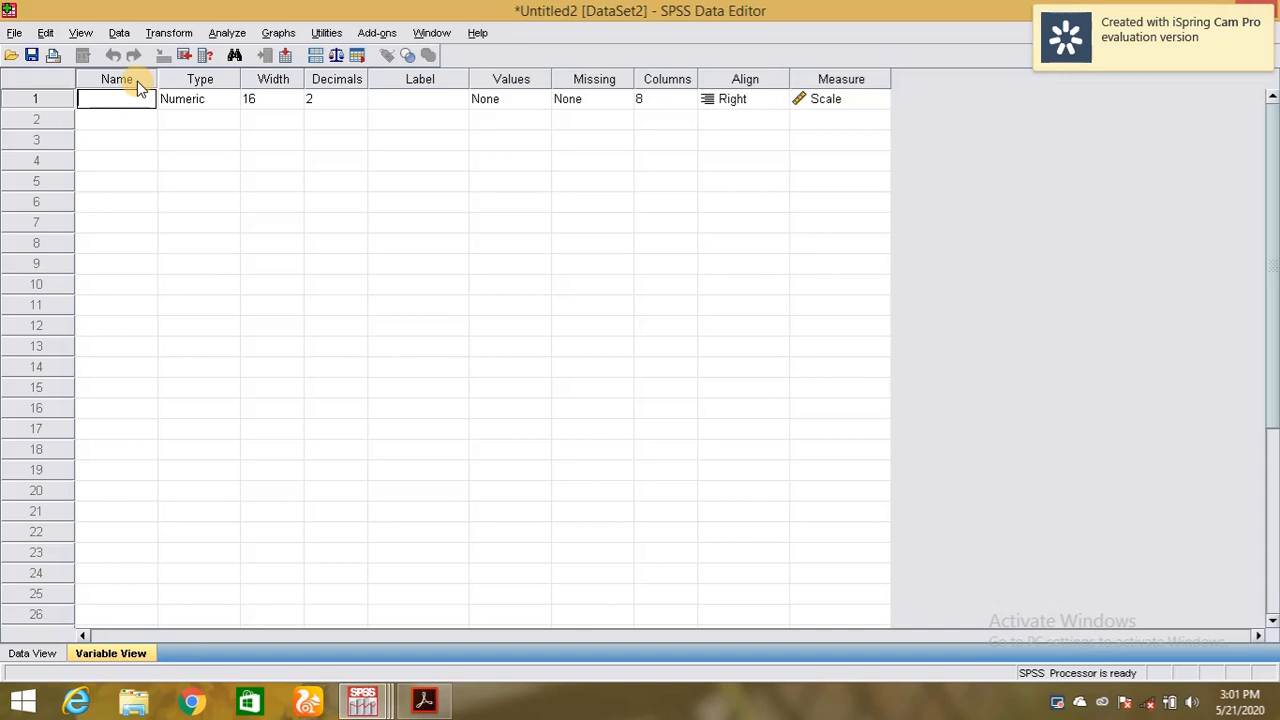
pyautogui.write('sg')
pyautogui.press('BackSpace')
pyautogui.press('BackSpace')
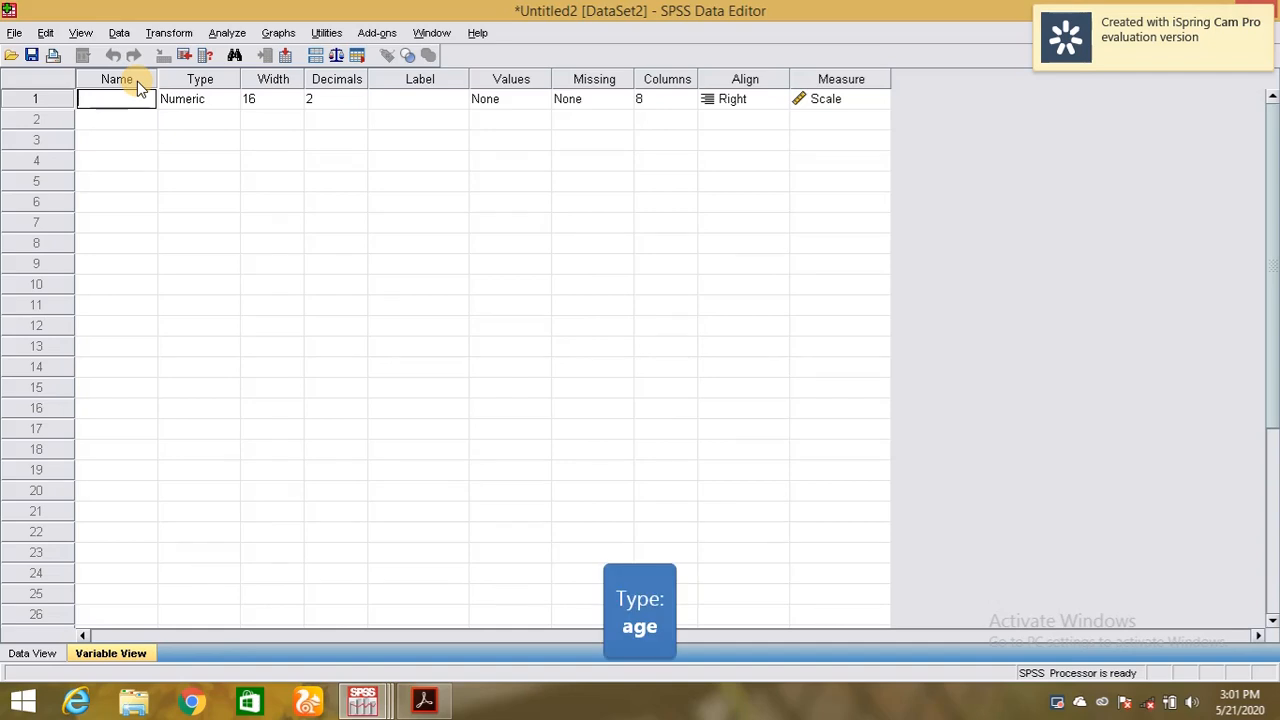
pyautogui.write('age male')
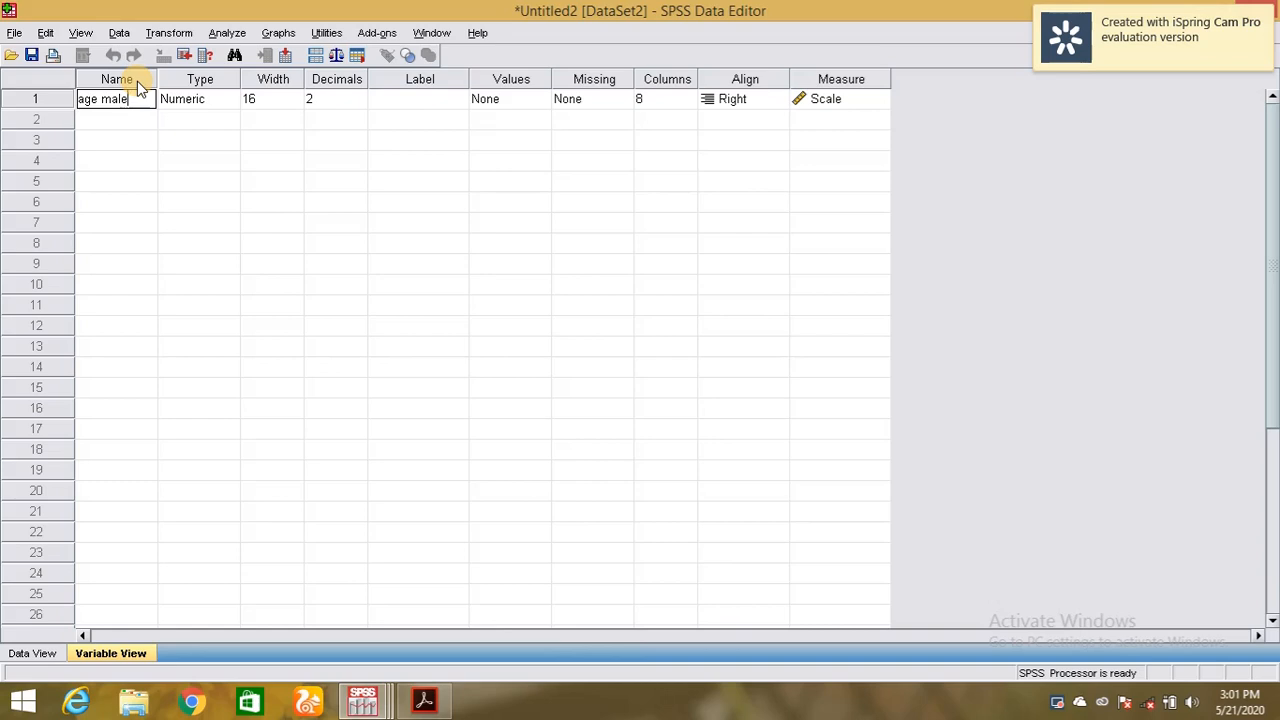
pyautogui.press('Return')
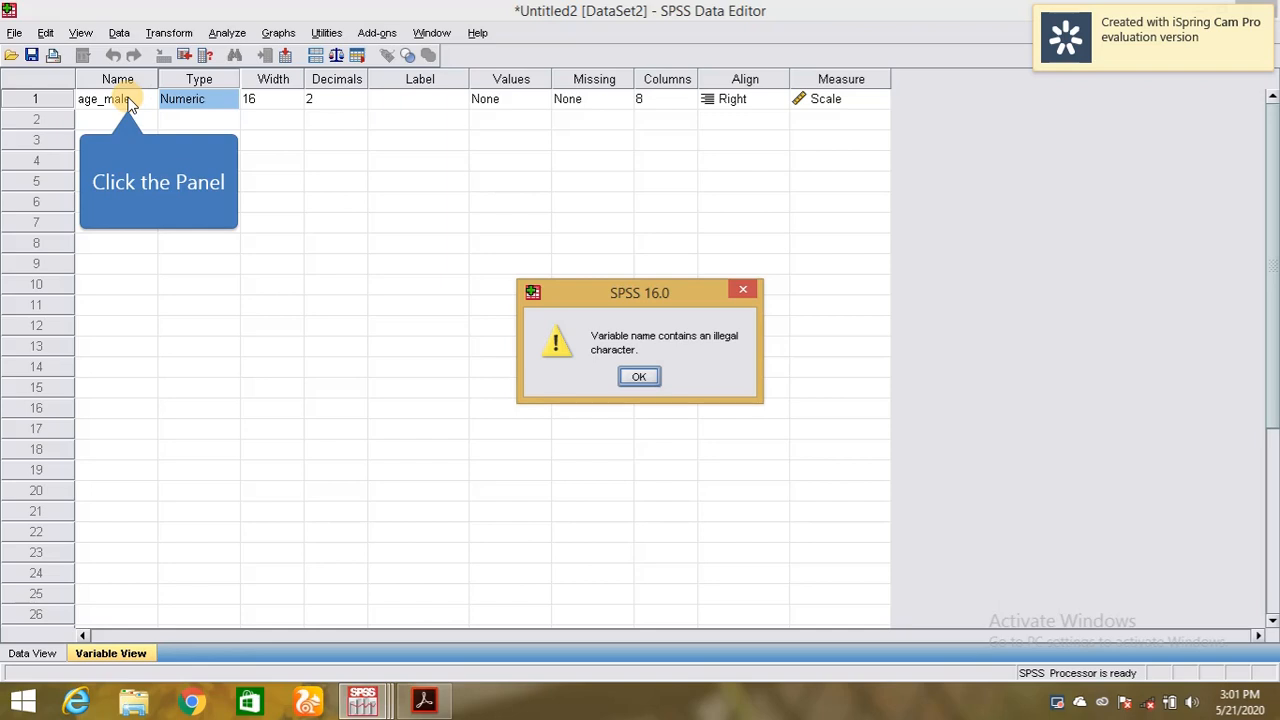
pyautogui.click(640, 377)
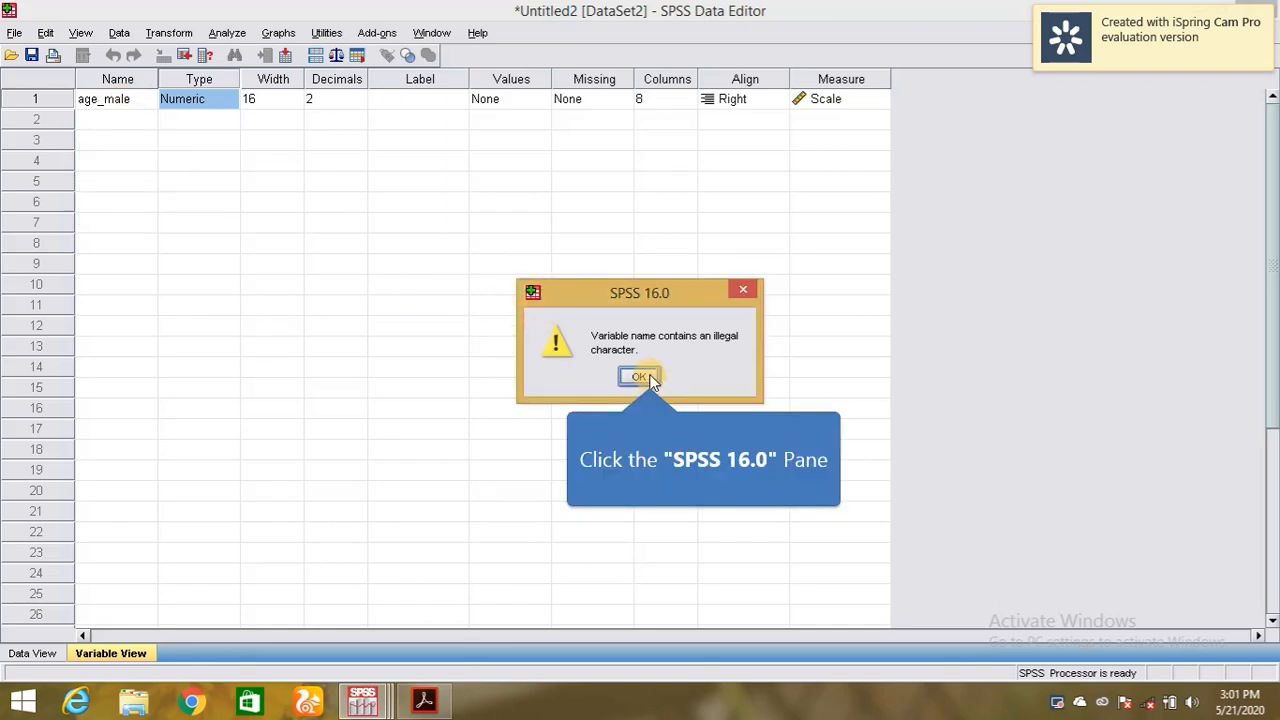
pyautogui.doubleClick(112, 100)
pyautogui.click(143, 99)
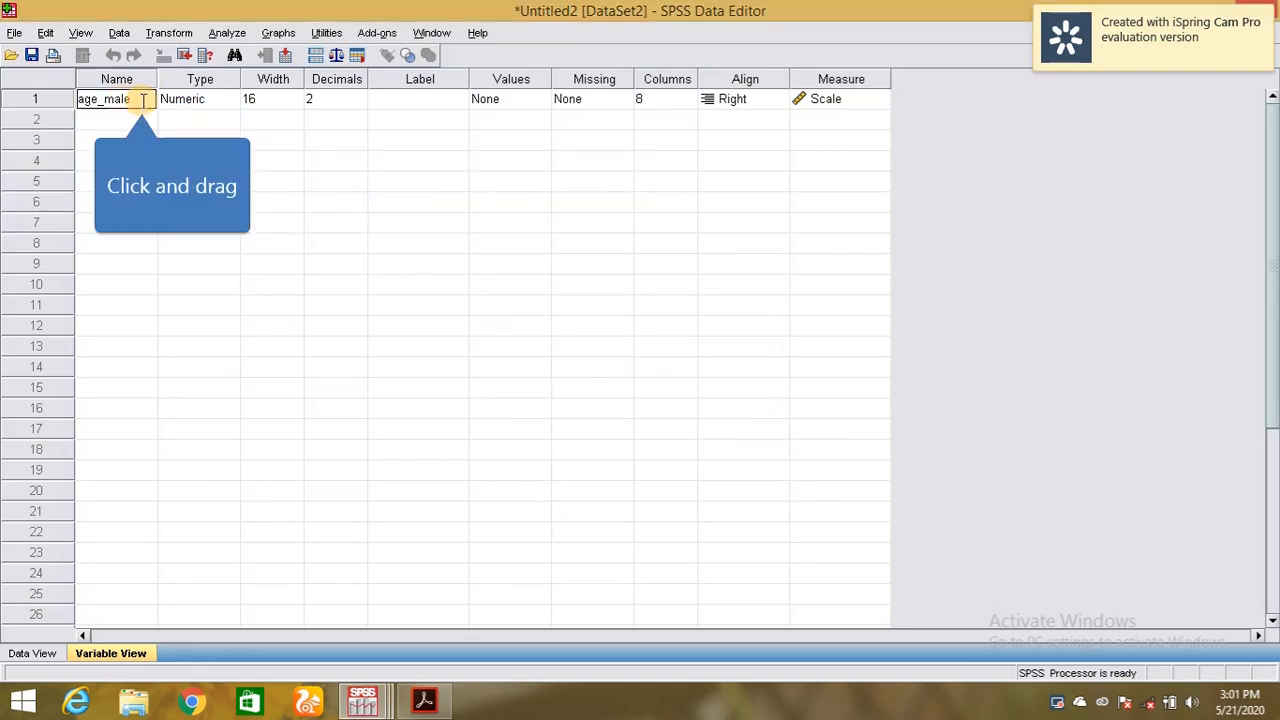
pyautogui.moveTo(143, 99); pyautogui.dragTo(43, 99)
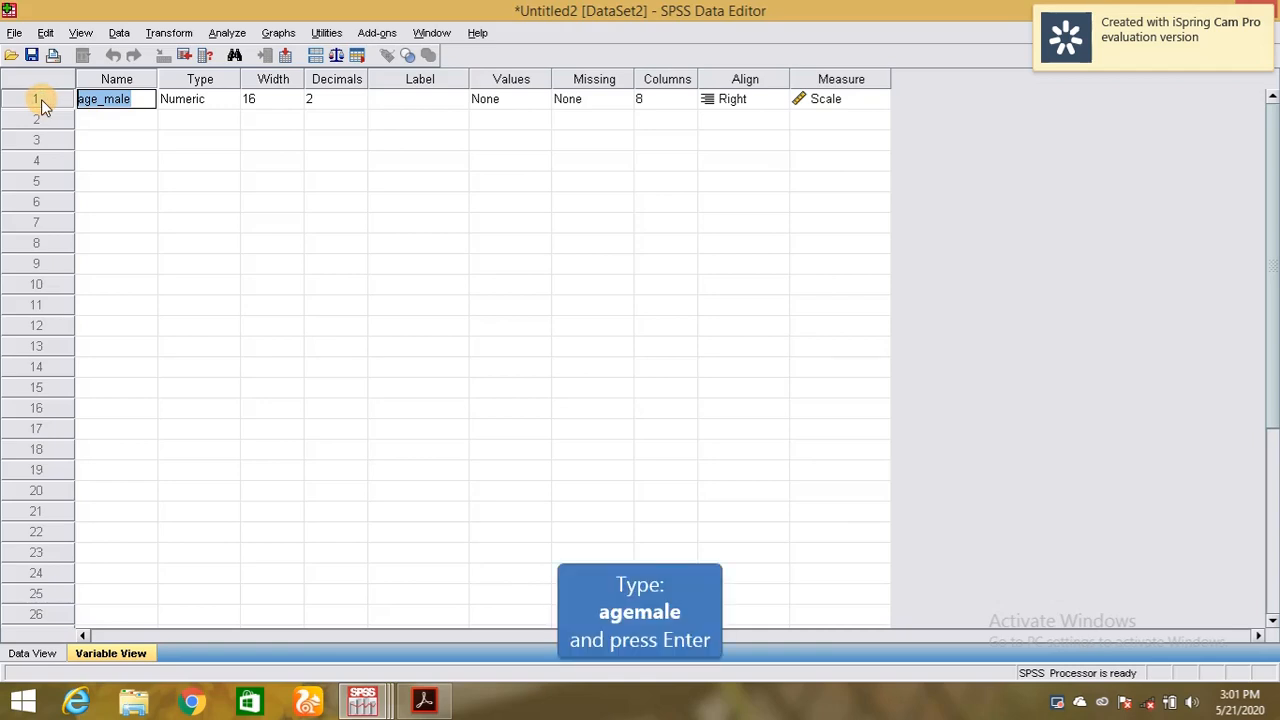
pyautogui.write('agemale')
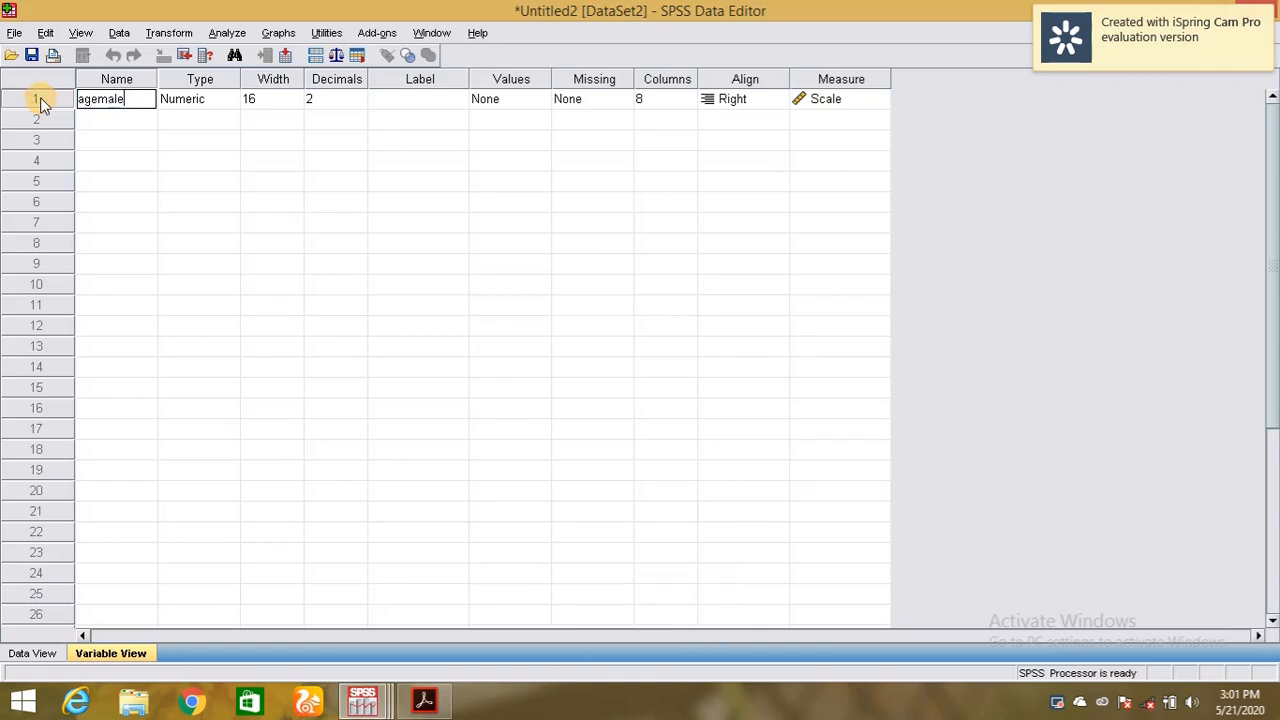
pyautogui.press('Return')
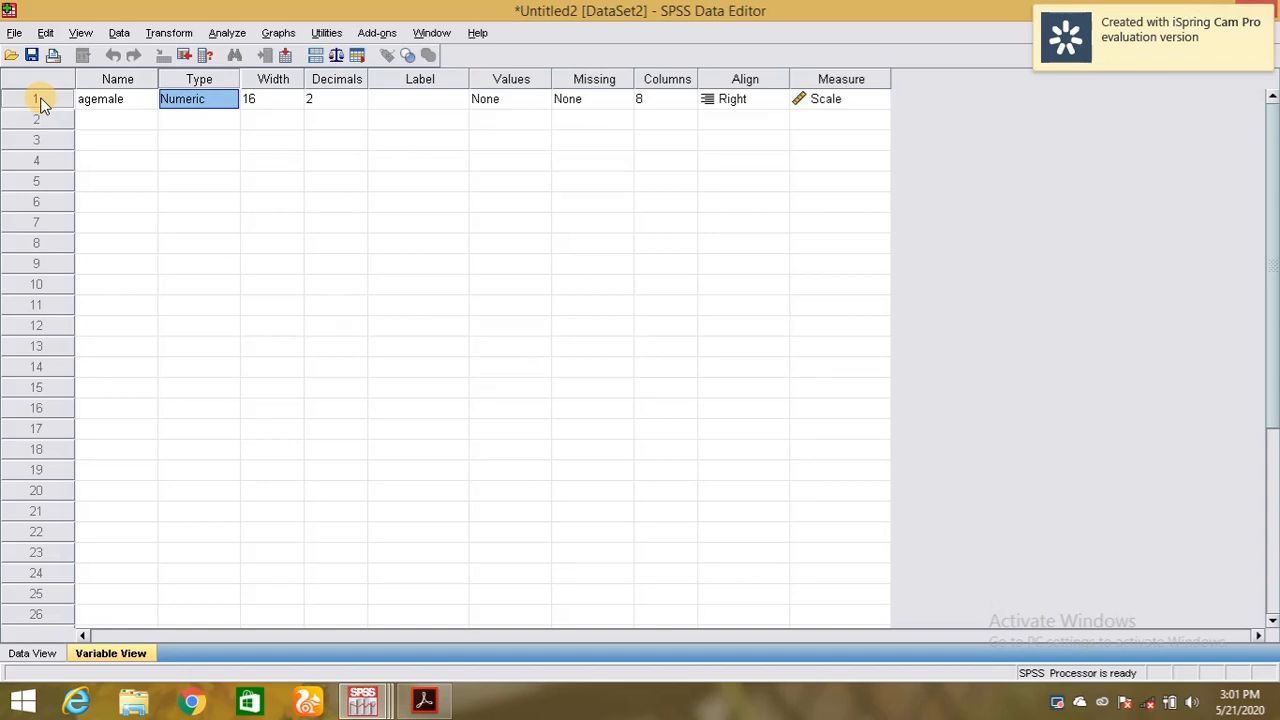
pyautogui.doubleClick(102, 98)
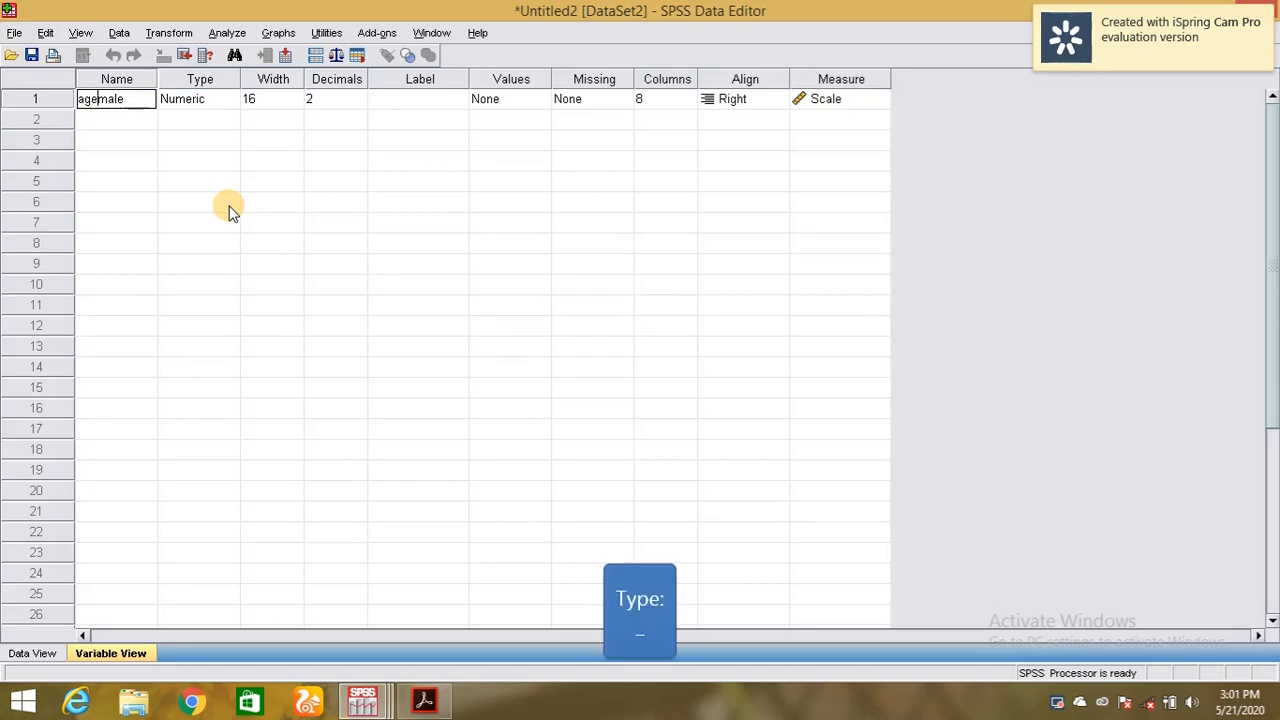
pyautogui.write('_')
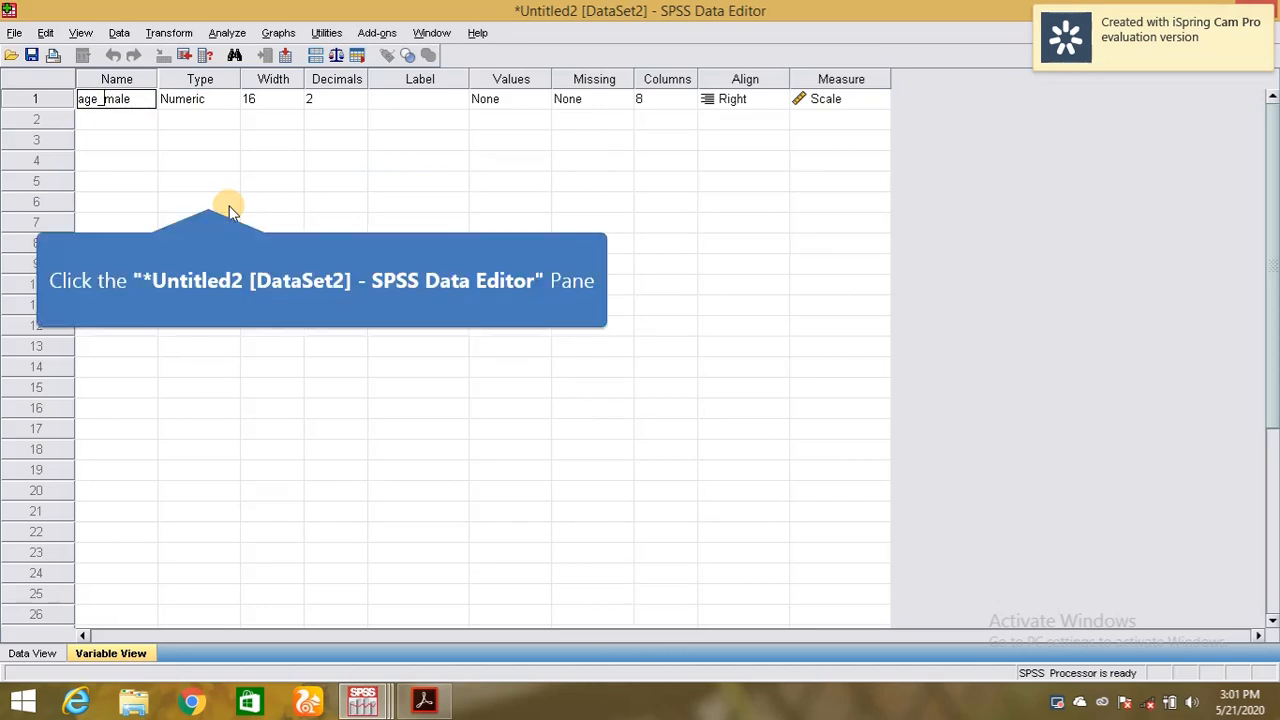
pyautogui.click(208, 195)
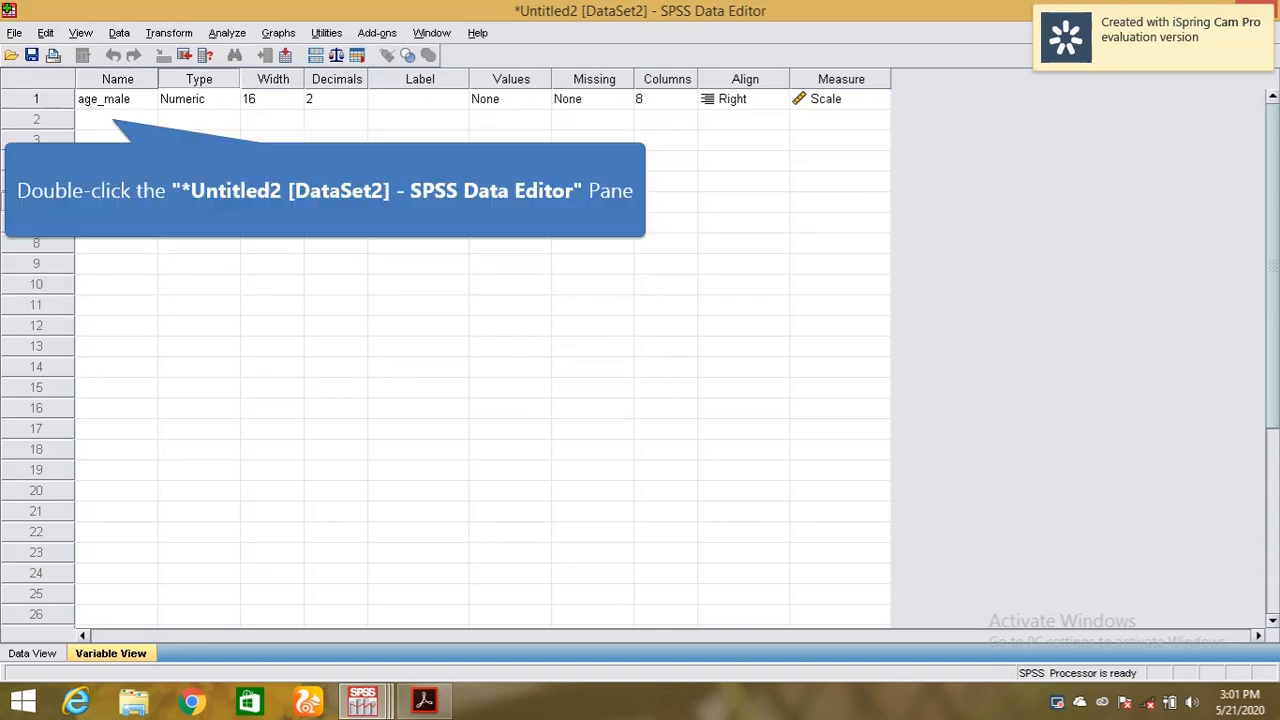
pyautogui.doubleClick(108, 99)
pyautogui.click(108, 103)
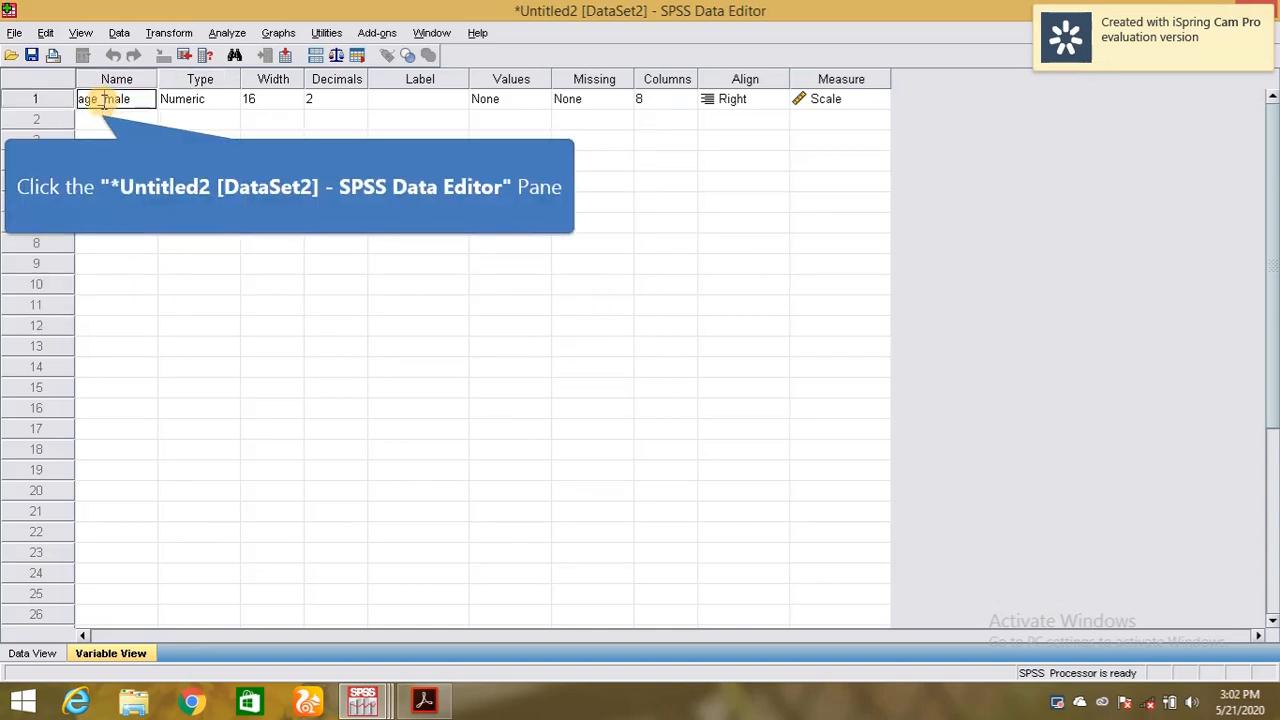
pyautogui.press('BackSpace')
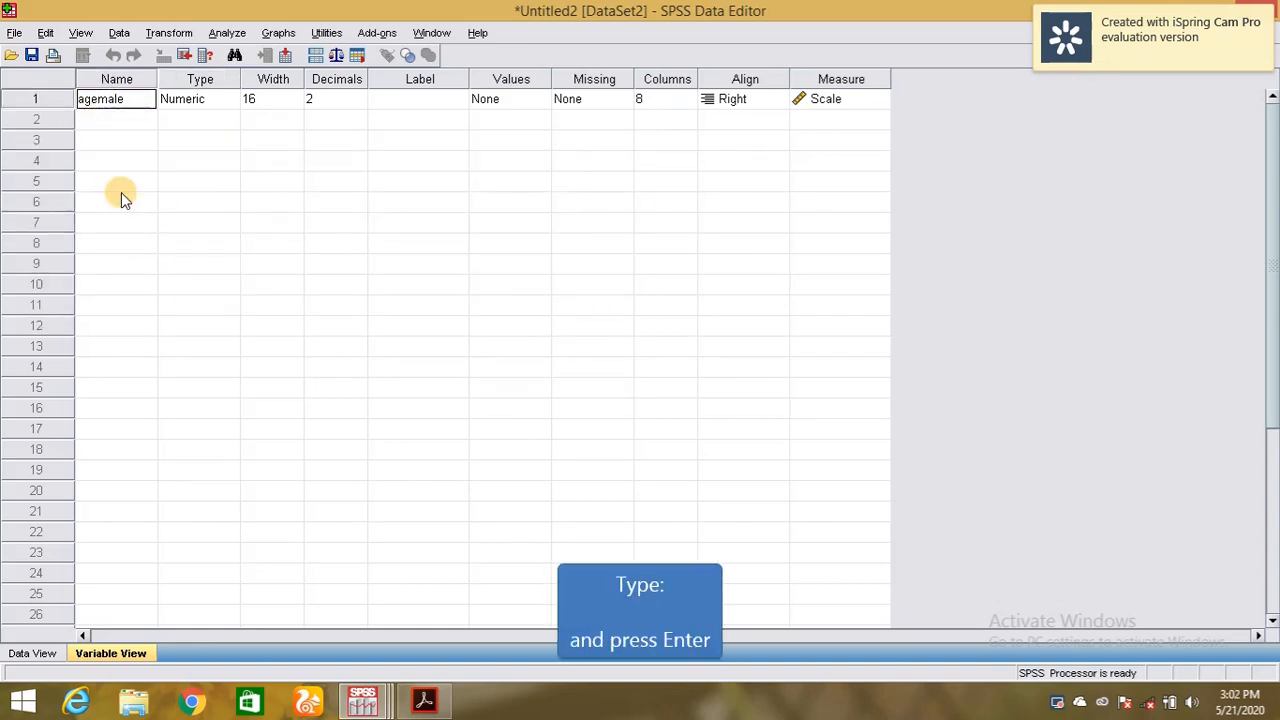
pyautogui.press('Tab')
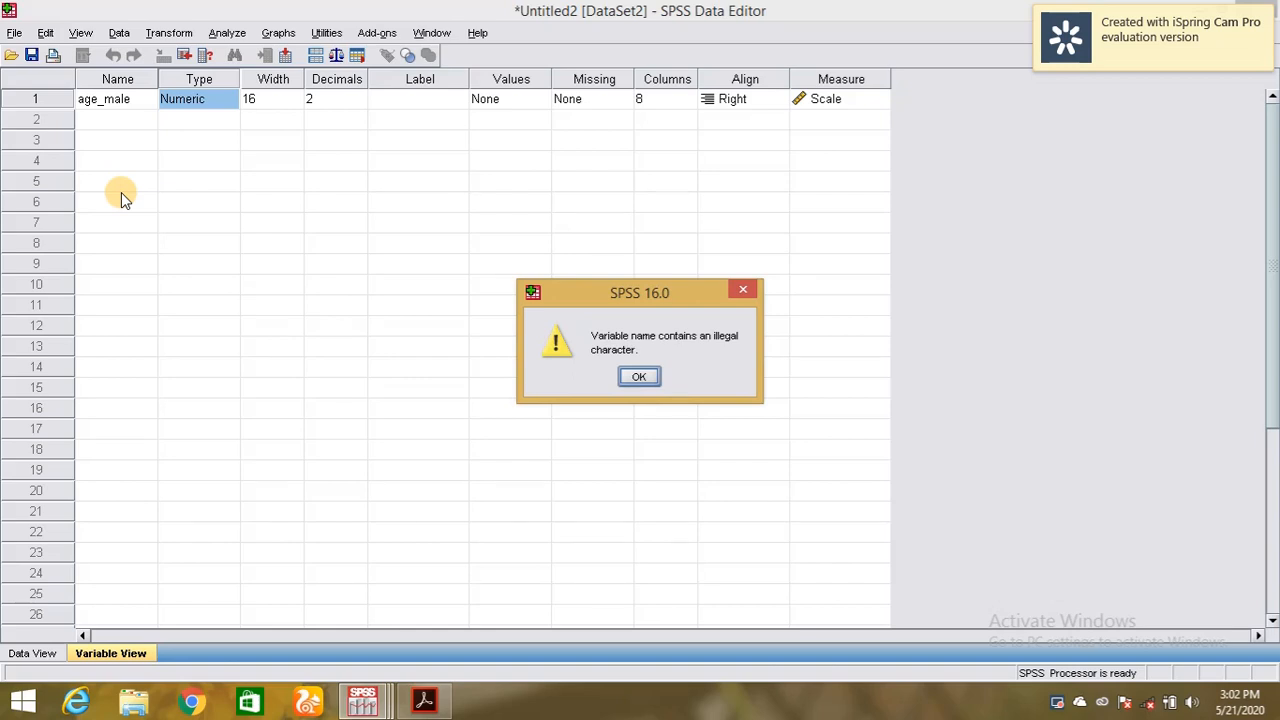
pyautogui.click(634, 376)
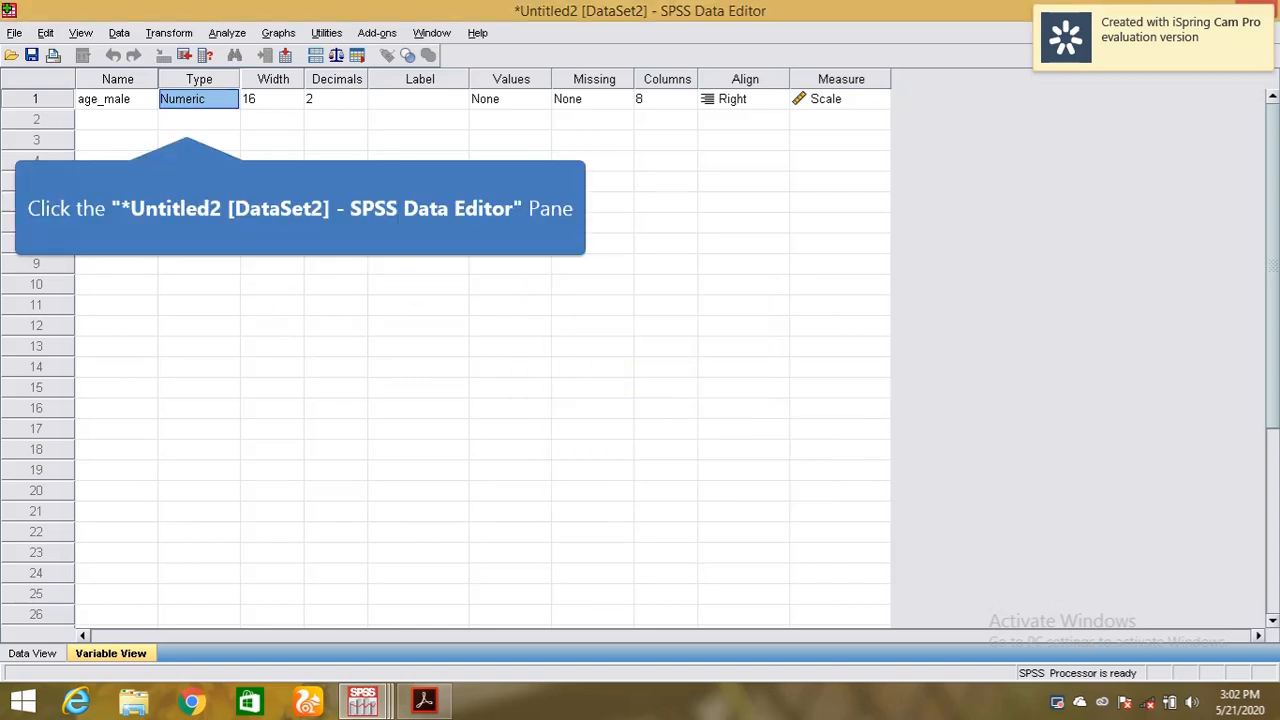
# Open age_male's Variable Type dialog and cancel it, keeping Numeric.
pyautogui.click(199, 100)
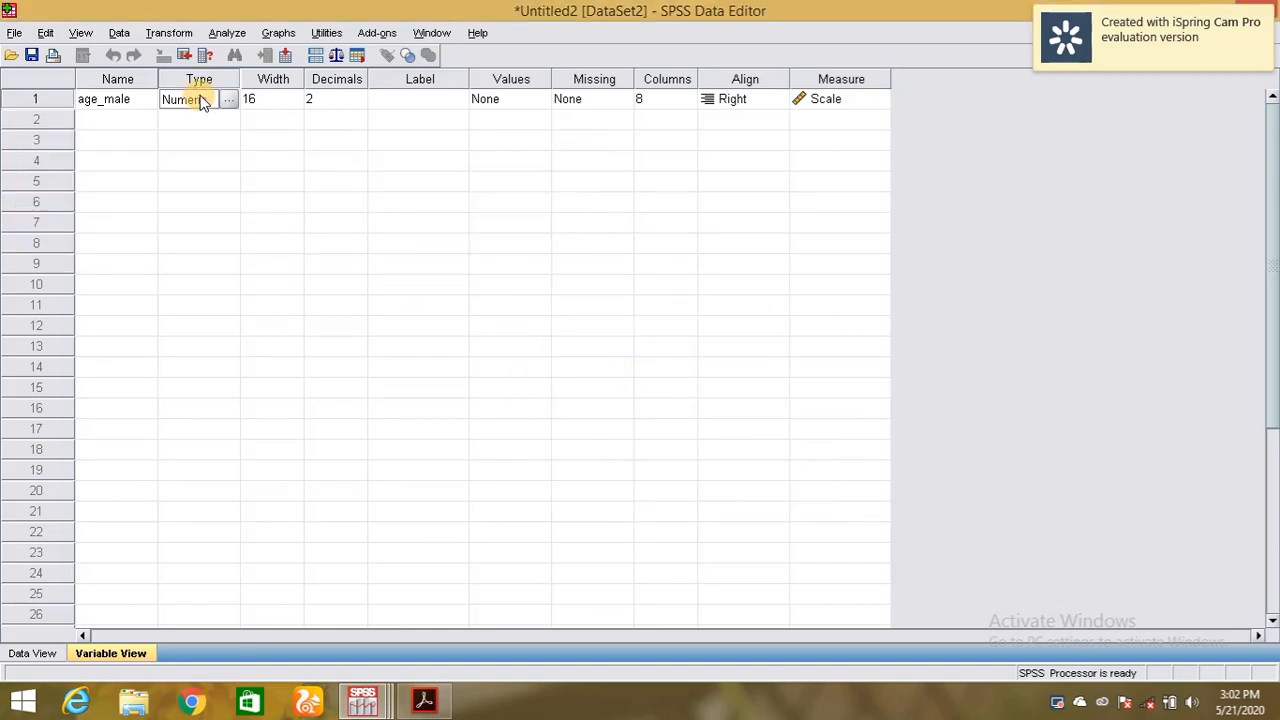
pyautogui.click(228, 101)
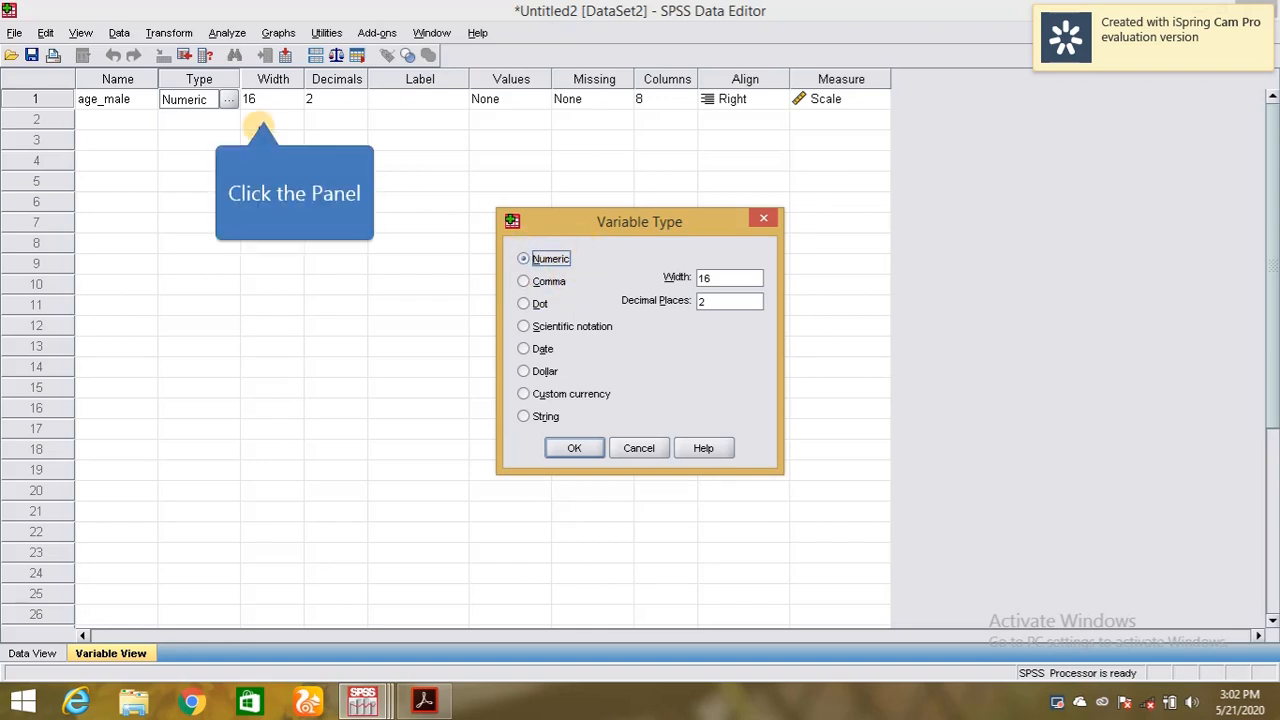
pyautogui.click(652, 450)
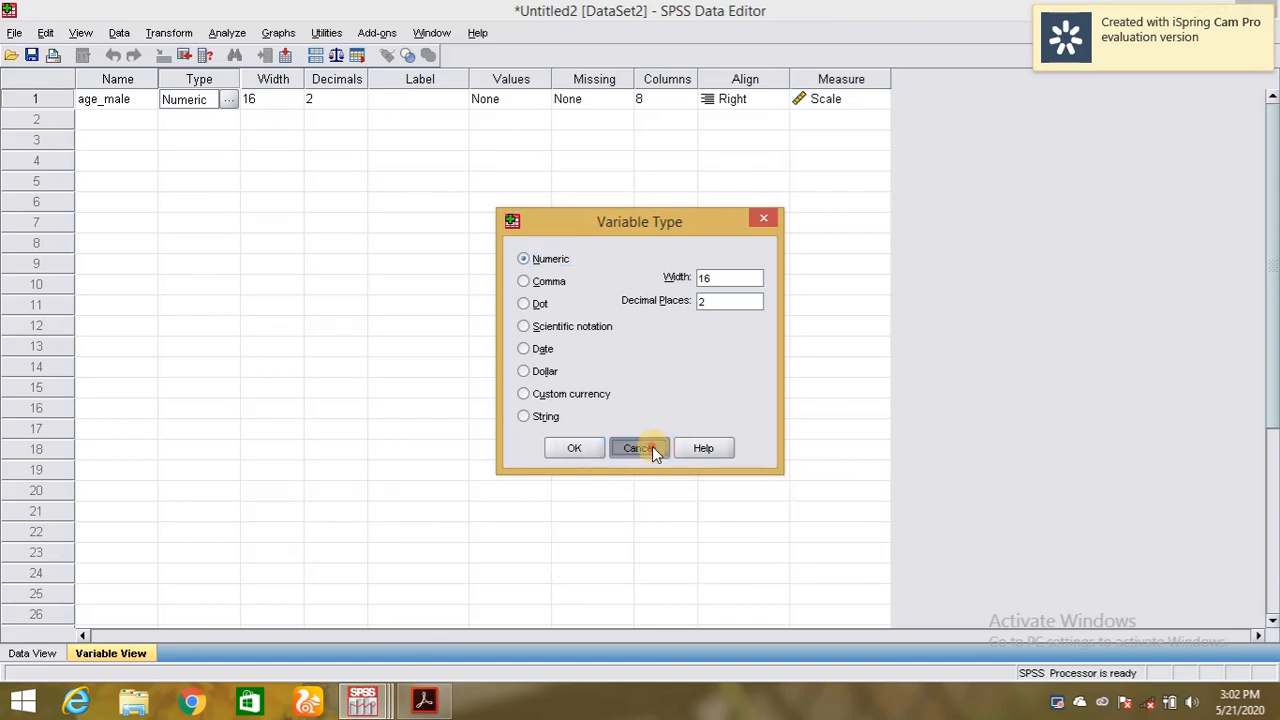
# Change age_male's width from 16 to 13.
pyautogui.click(277, 99)
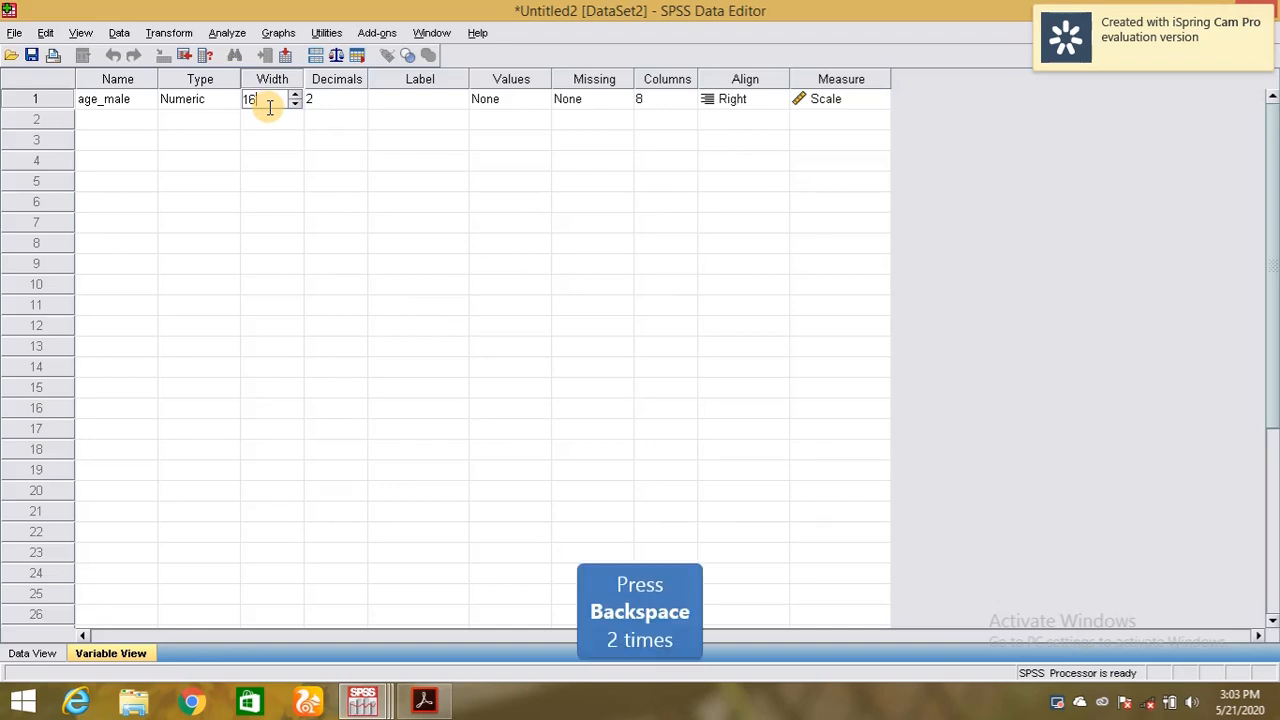
pyautogui.press('BackSpace')
pyautogui.press('BackSpace')
pyautogui.click(275, 155)
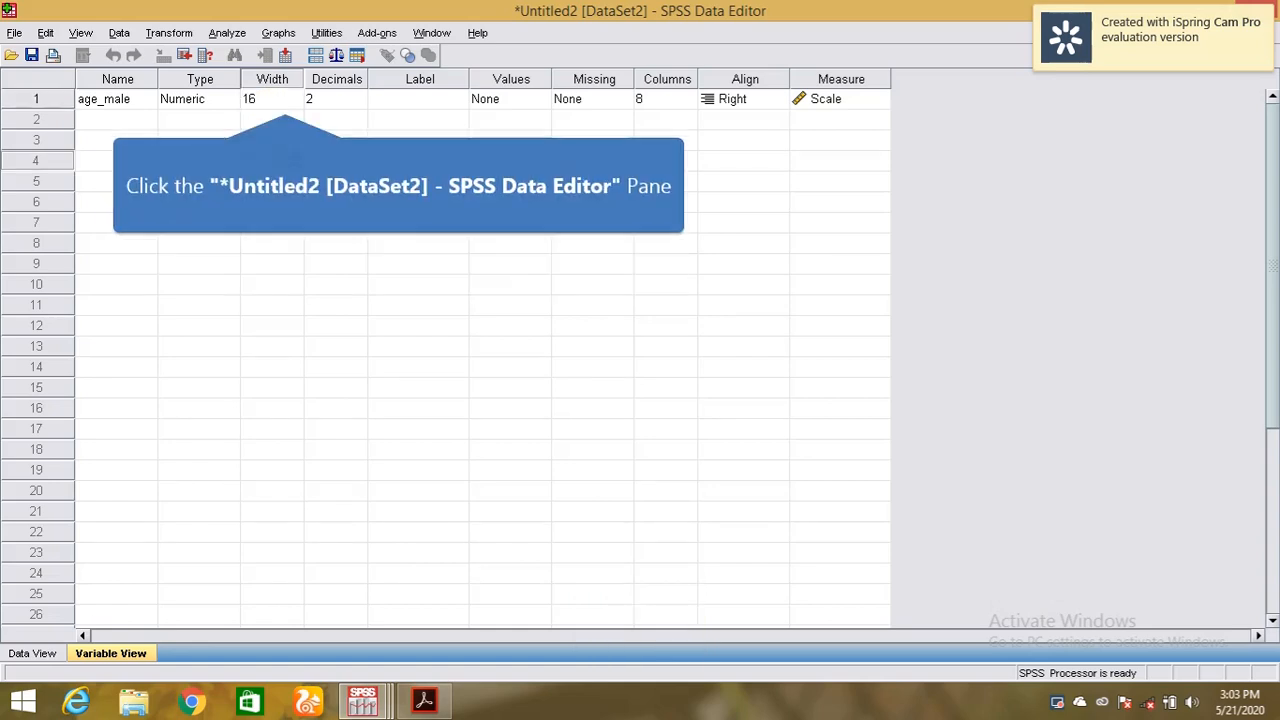
pyautogui.doubleClick(285, 105)
pyautogui.write('13')
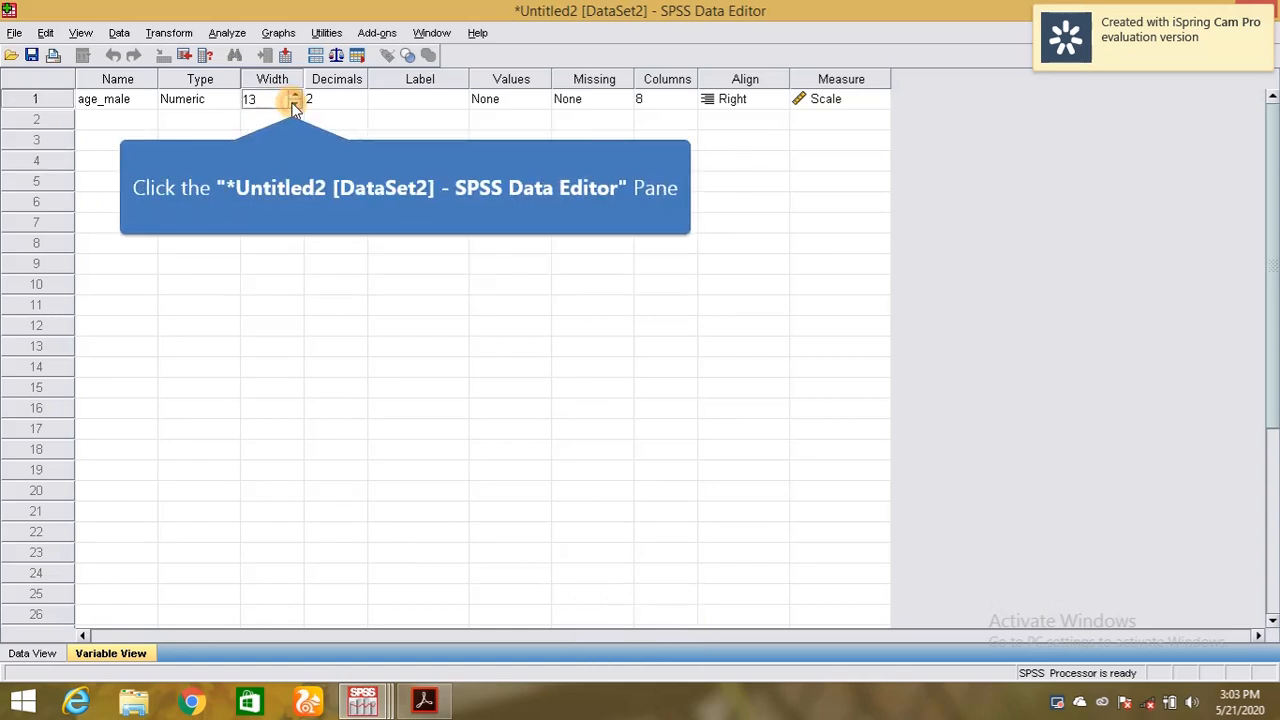
pyautogui.click(141, 124)
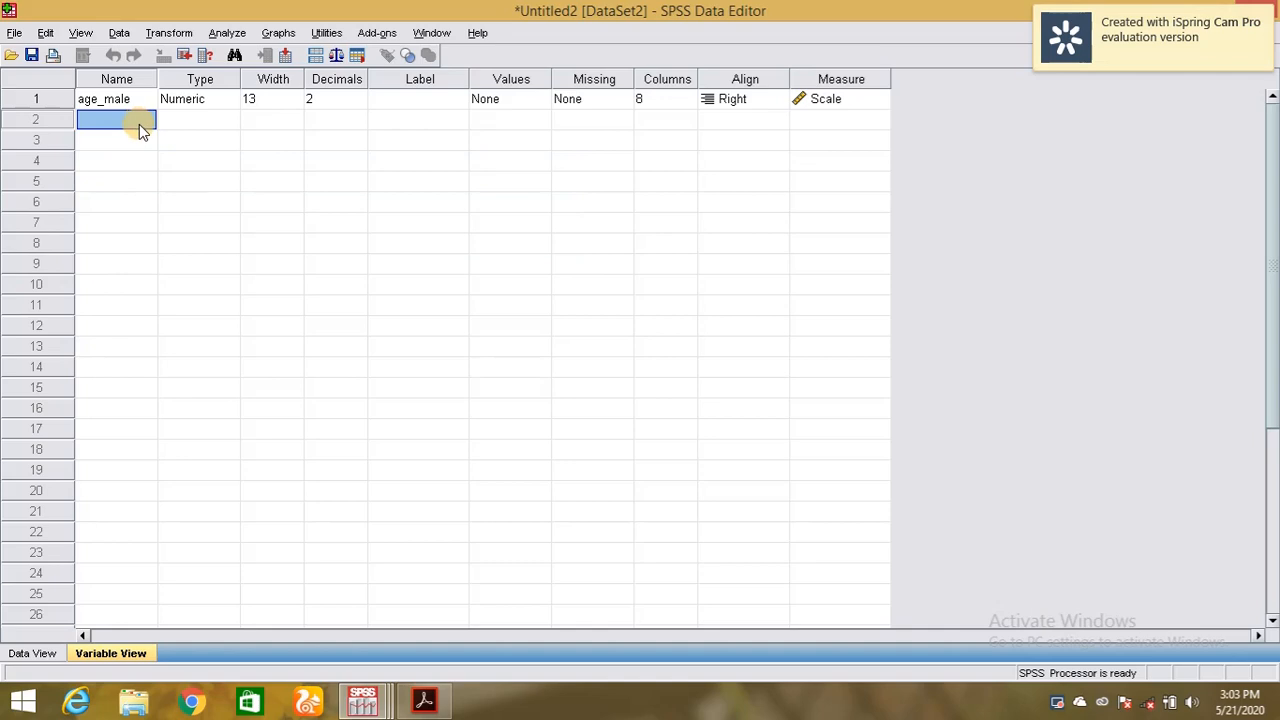
# Create a second variable named 'nanme' and set its type to String.
pyautogui.write('na')
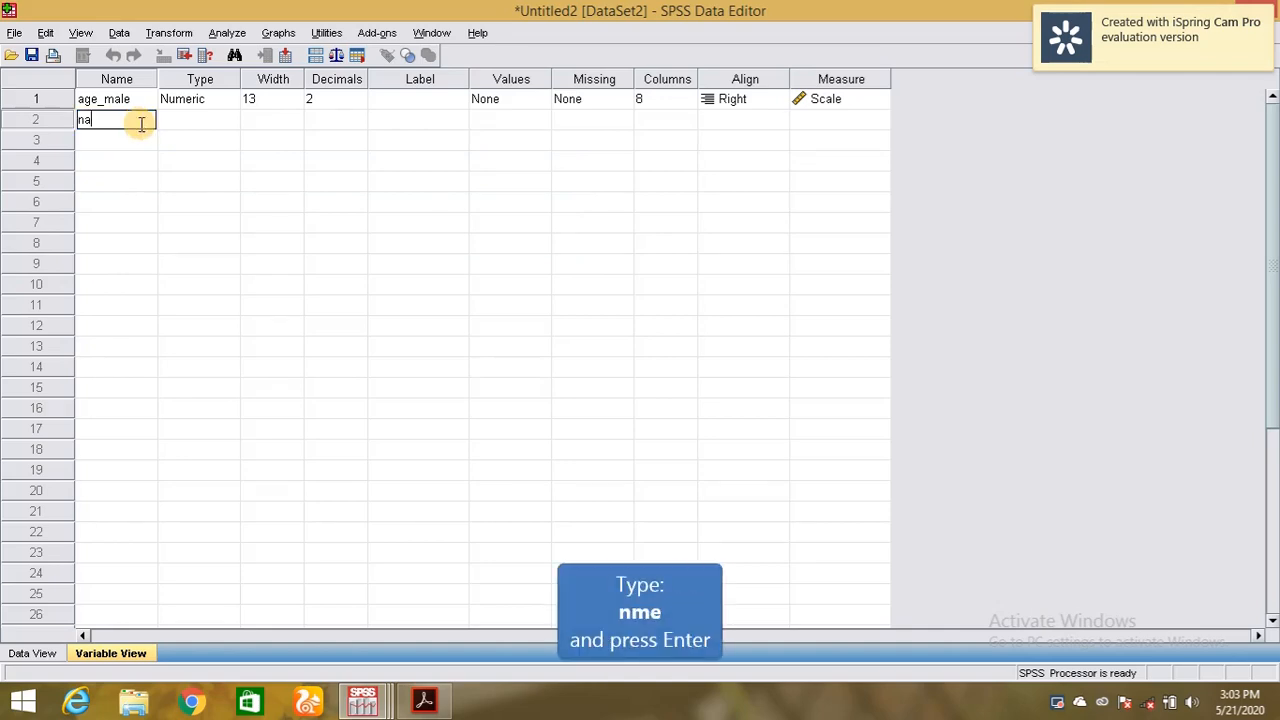
pyautogui.write('nme')
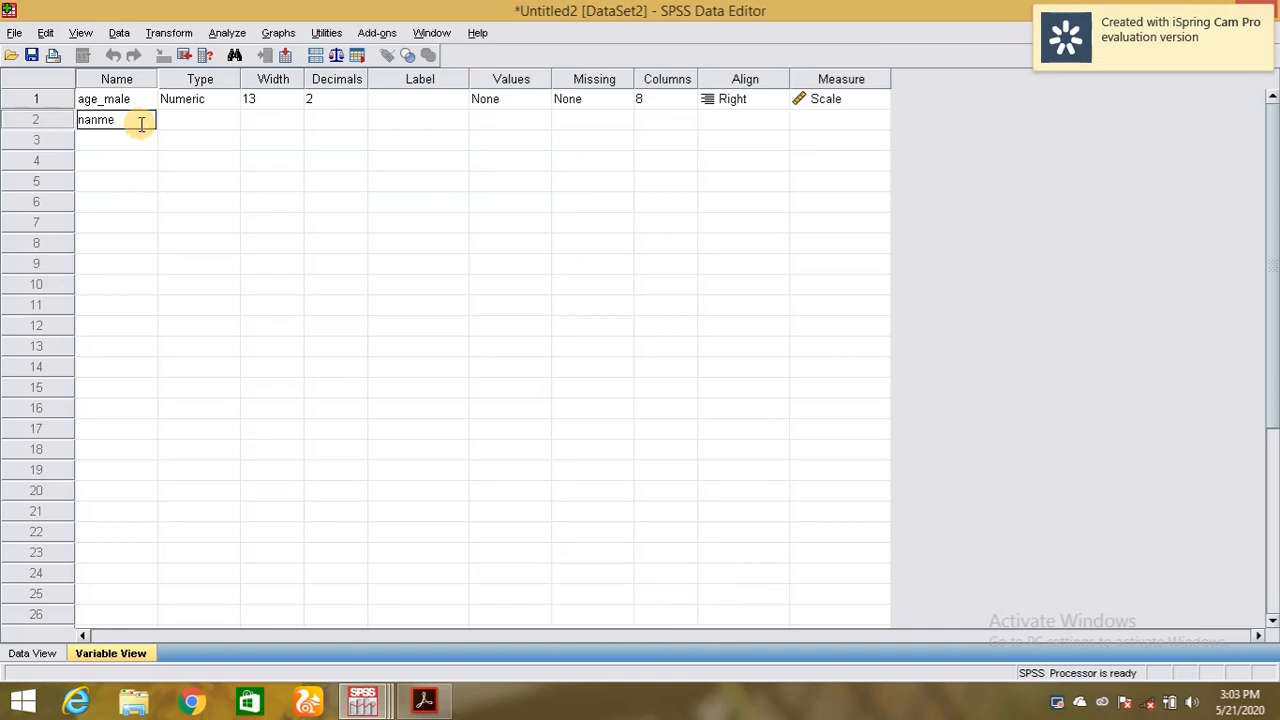
pyautogui.press('Return')
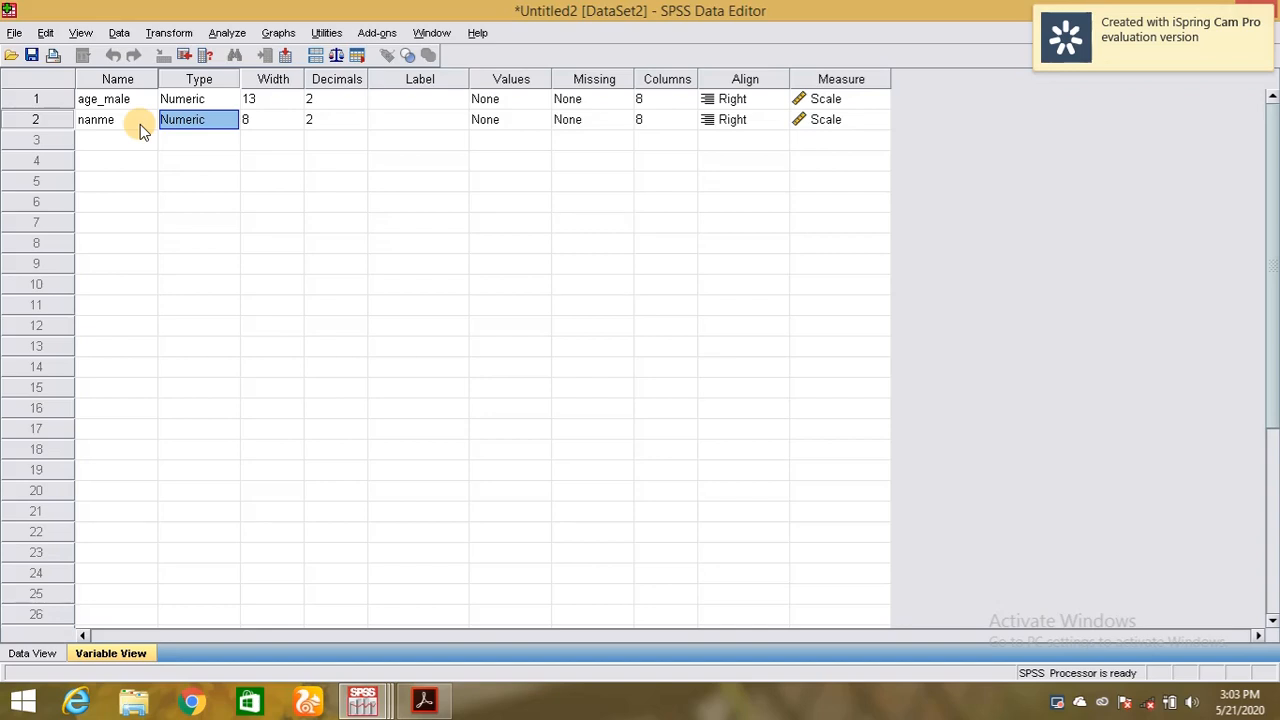
pyautogui.click(190, 122)
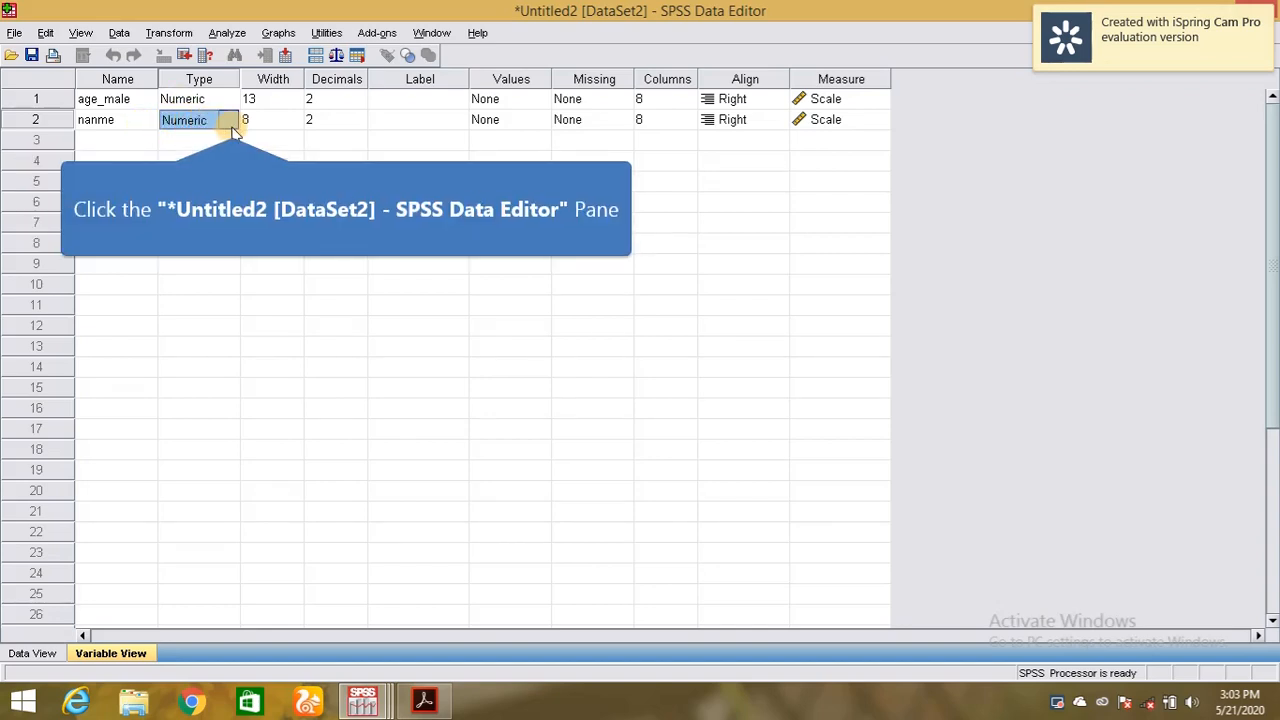
pyautogui.click(229, 121)
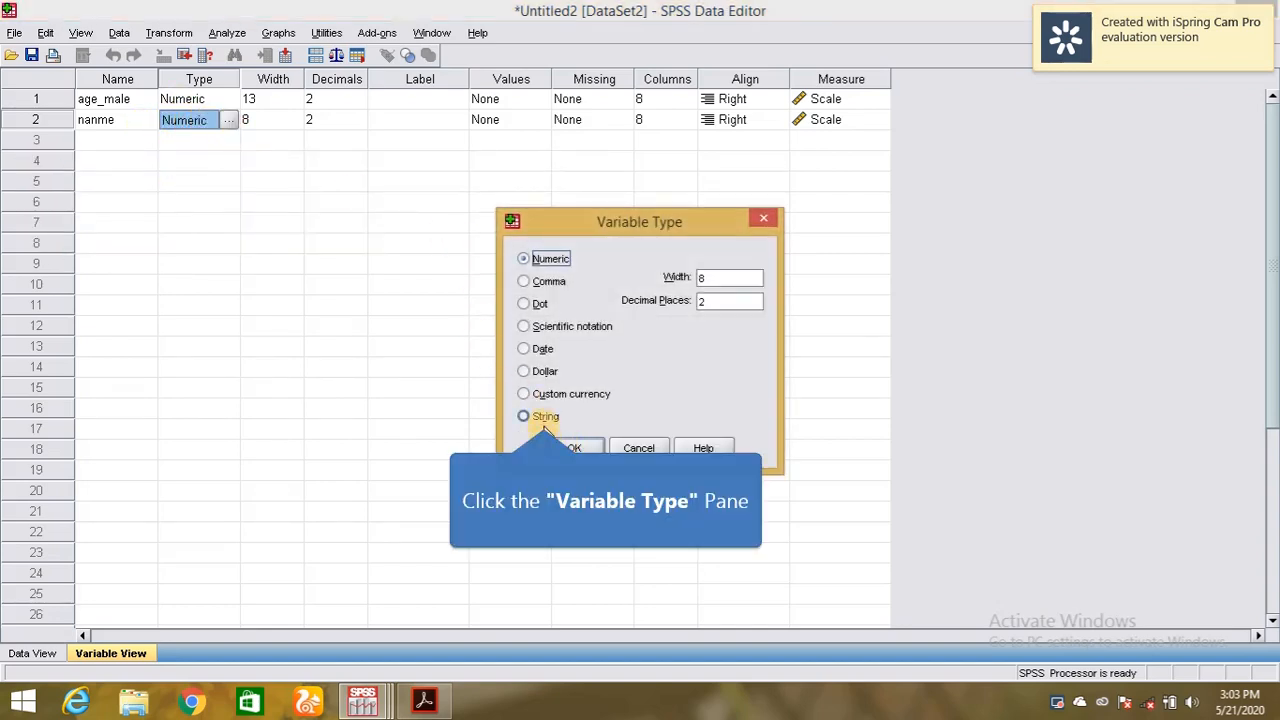
pyautogui.click(544, 420)
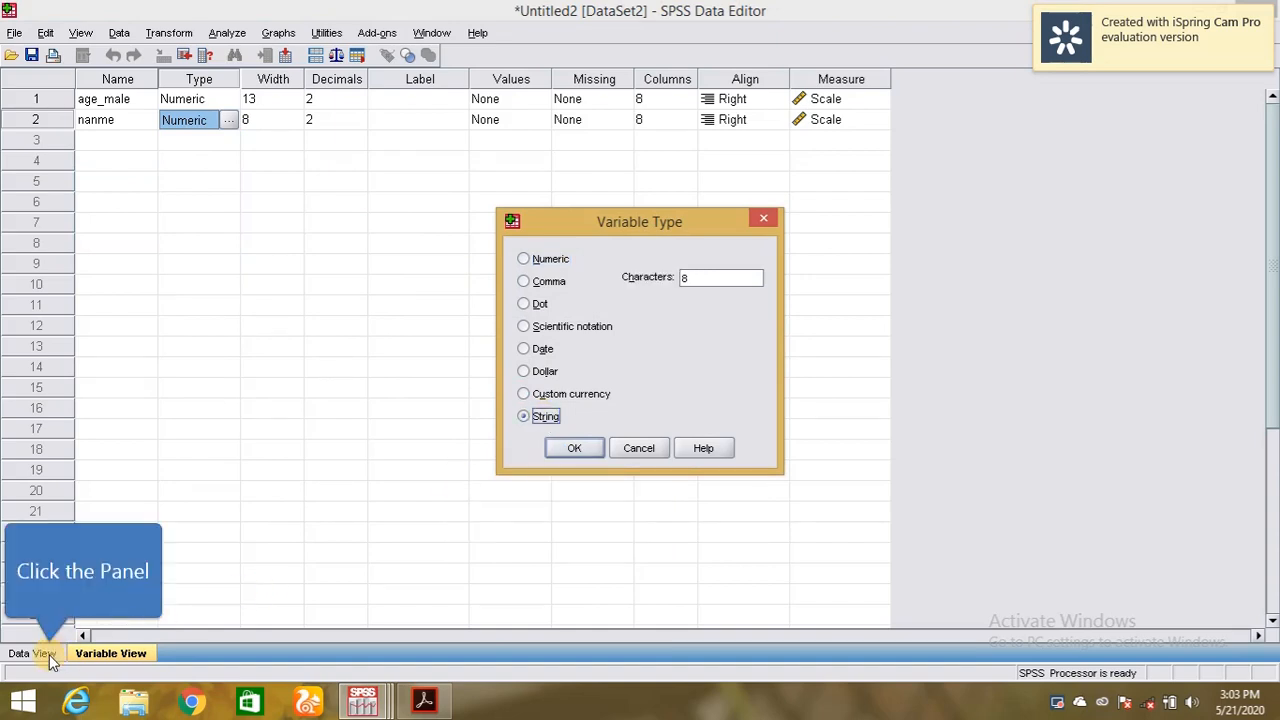
pyautogui.click(574, 447)
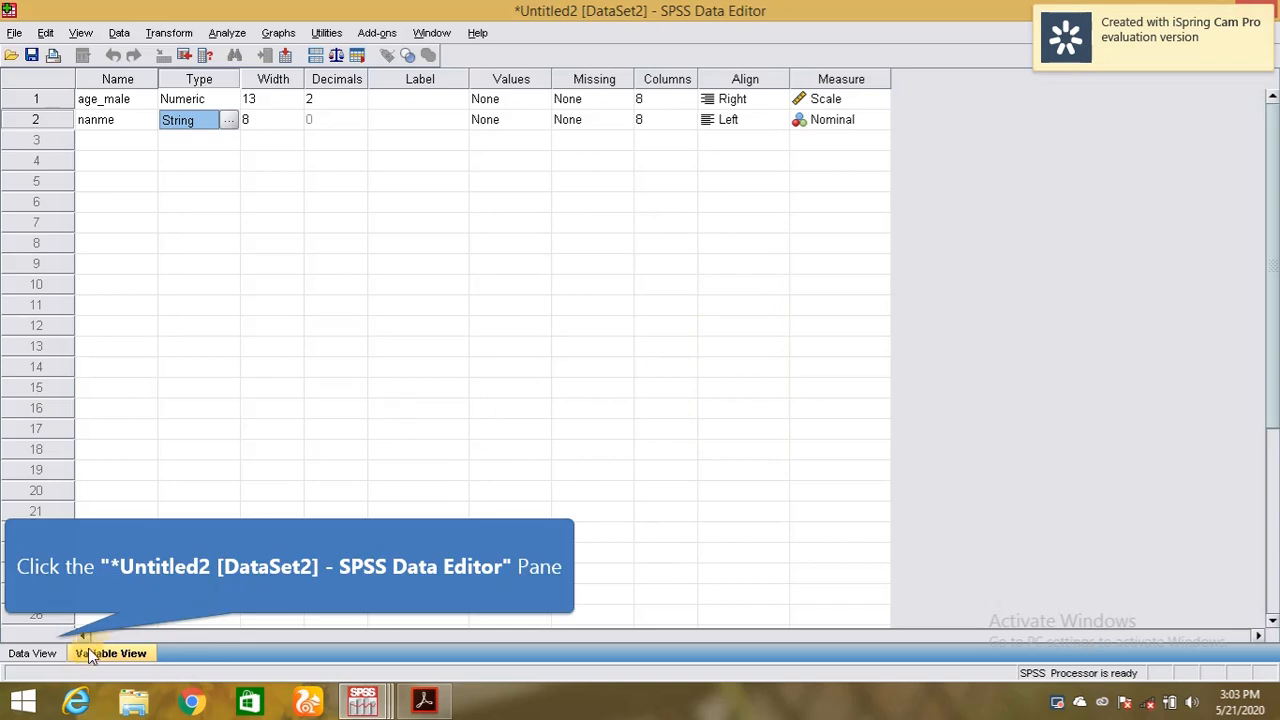
pyautogui.click(59, 650)
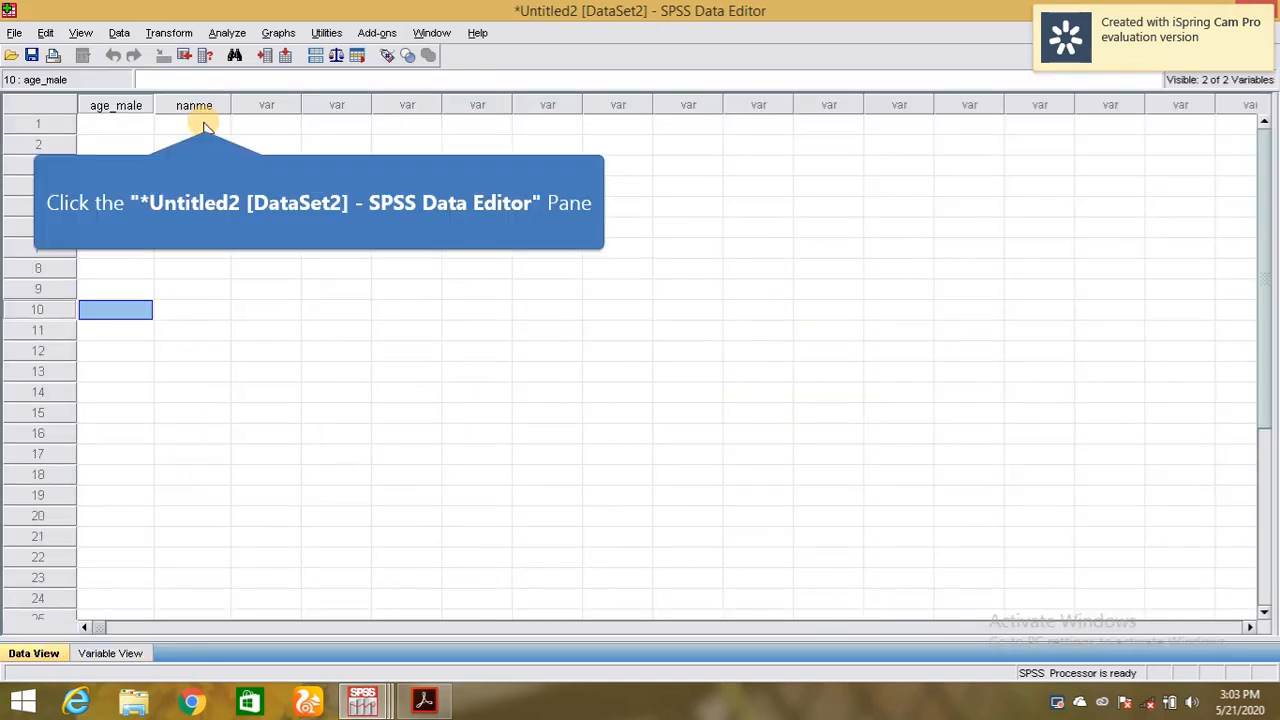
# Enter a person's name in nanme case 1, then raise nanme's width to 16.
pyautogui.click(203, 125)
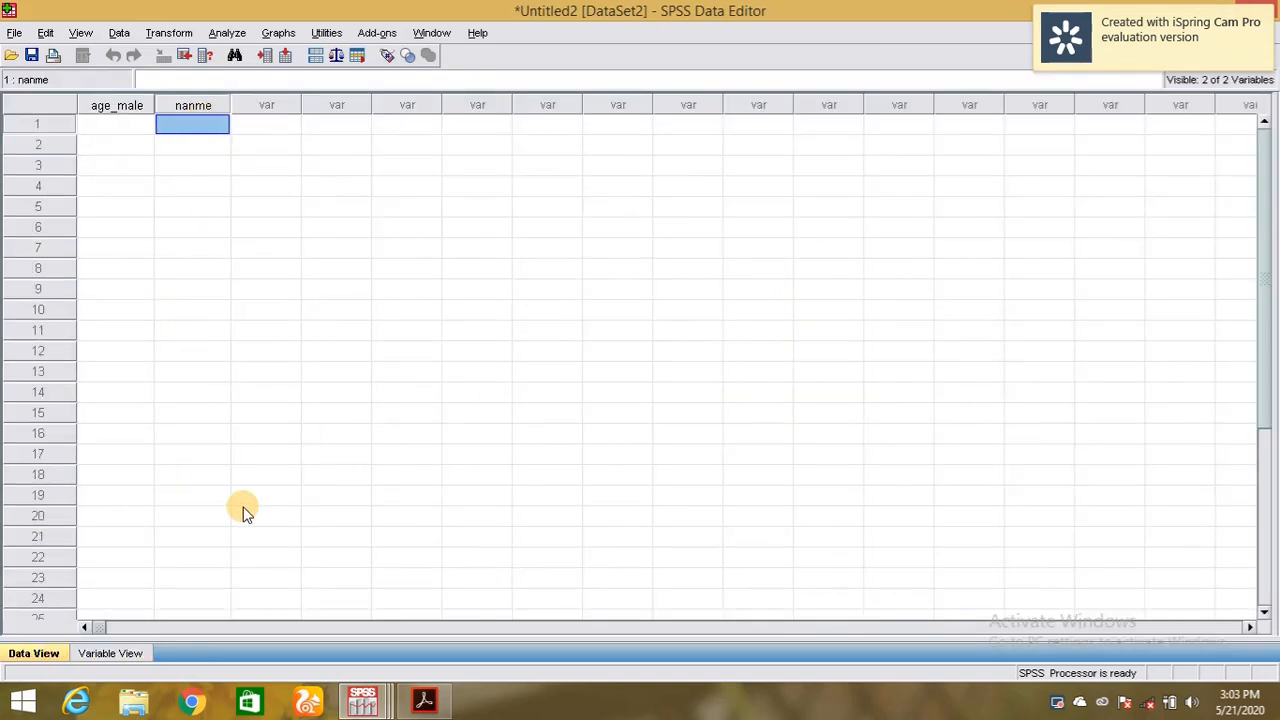
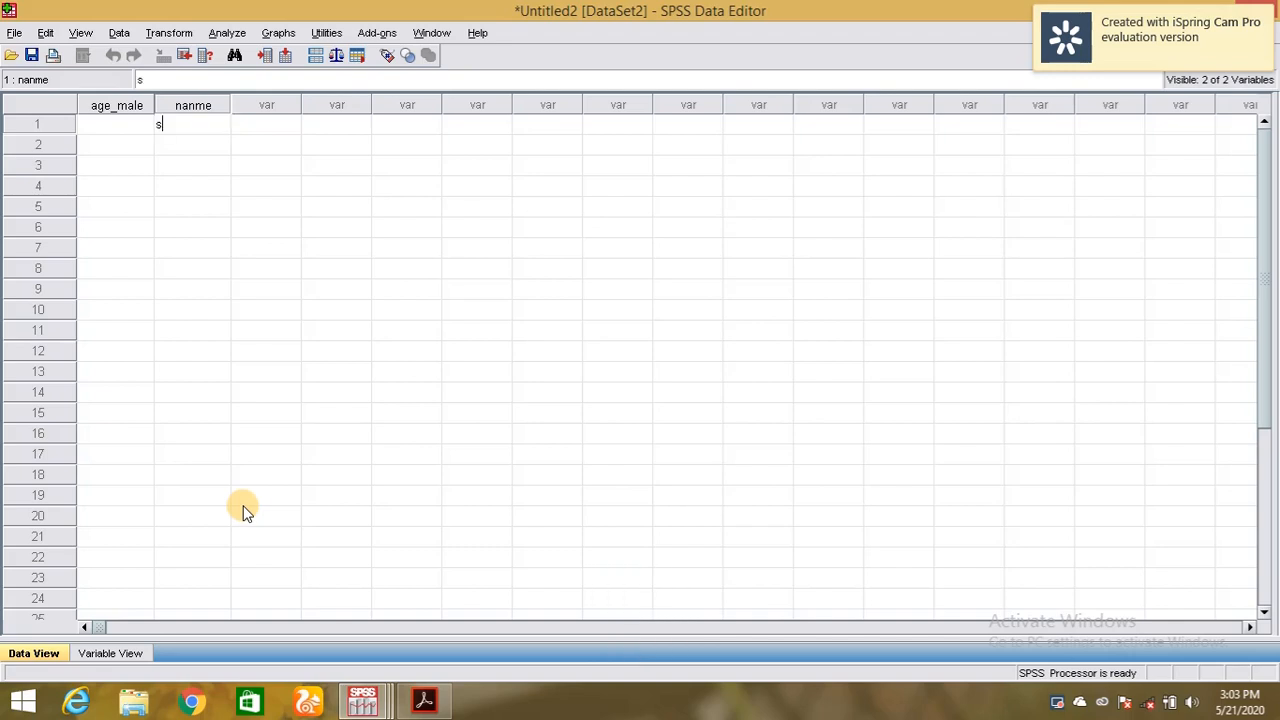
pyautogui.click(104, 654)
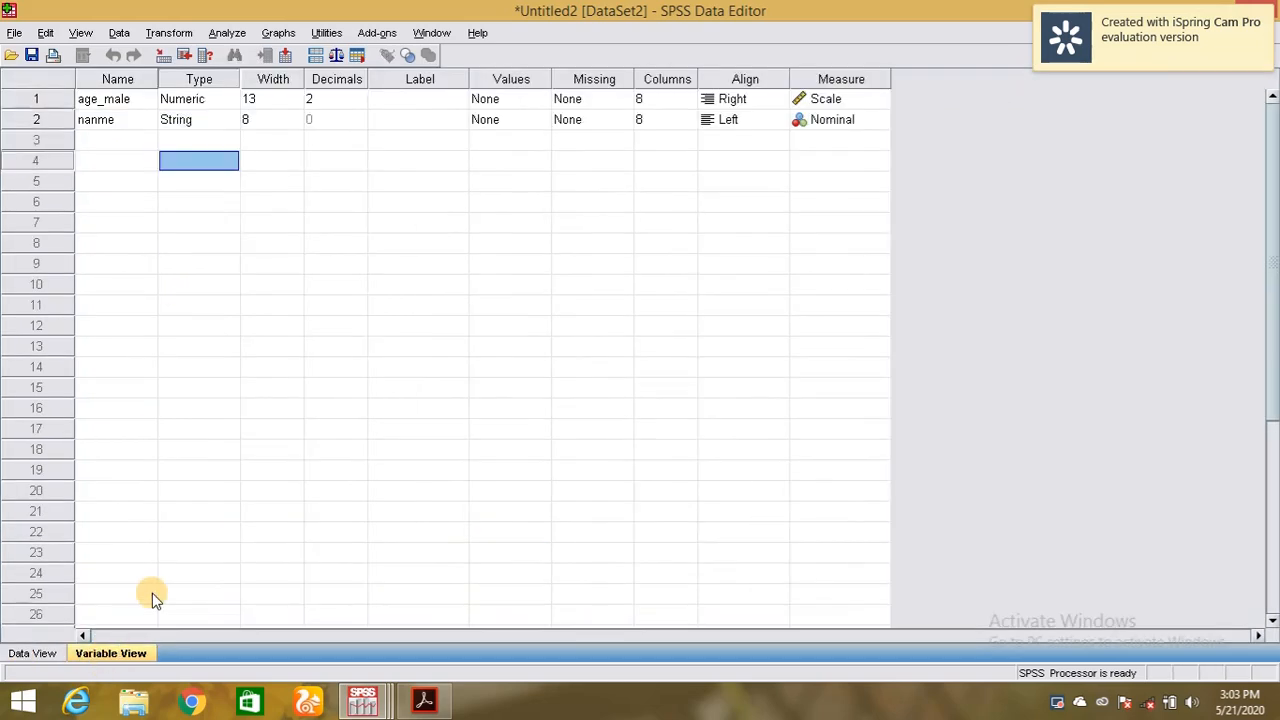
pyautogui.click(251, 119)
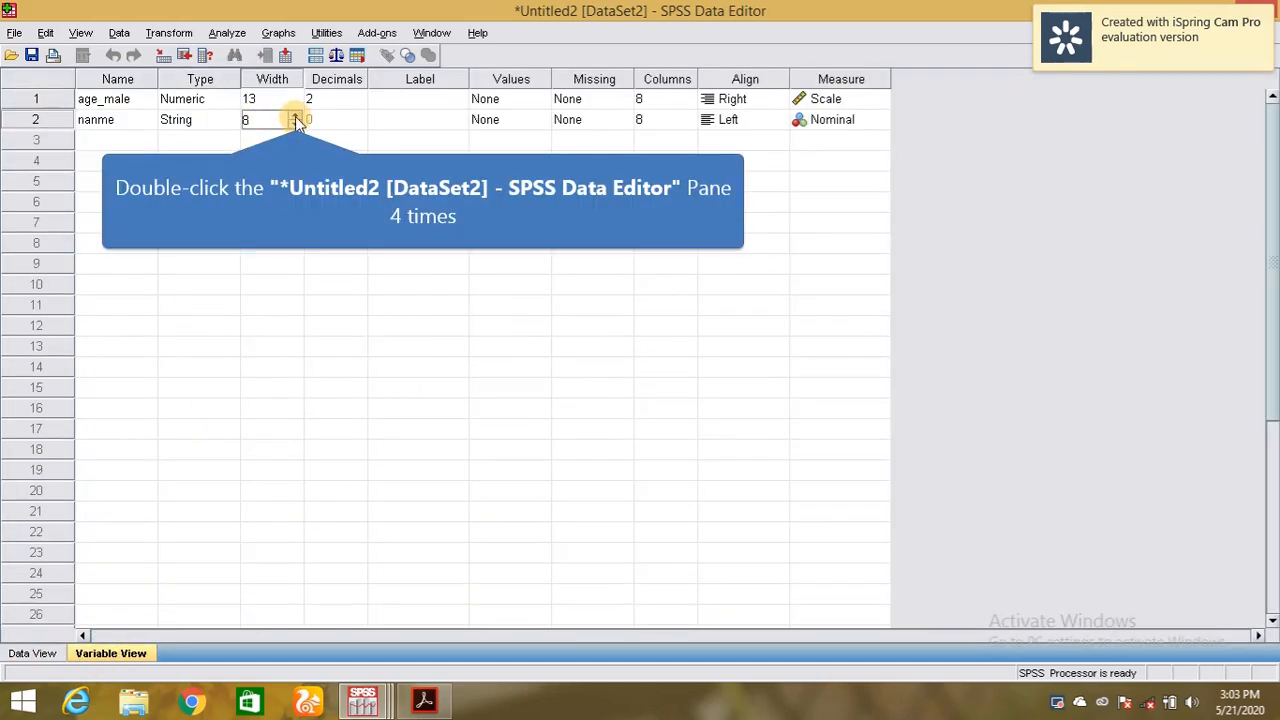
pyautogui.doubleClick(296, 117)
pyautogui.doubleClick(296, 117)
pyautogui.doubleClick(296, 117)
pyautogui.doubleClick(296, 117)
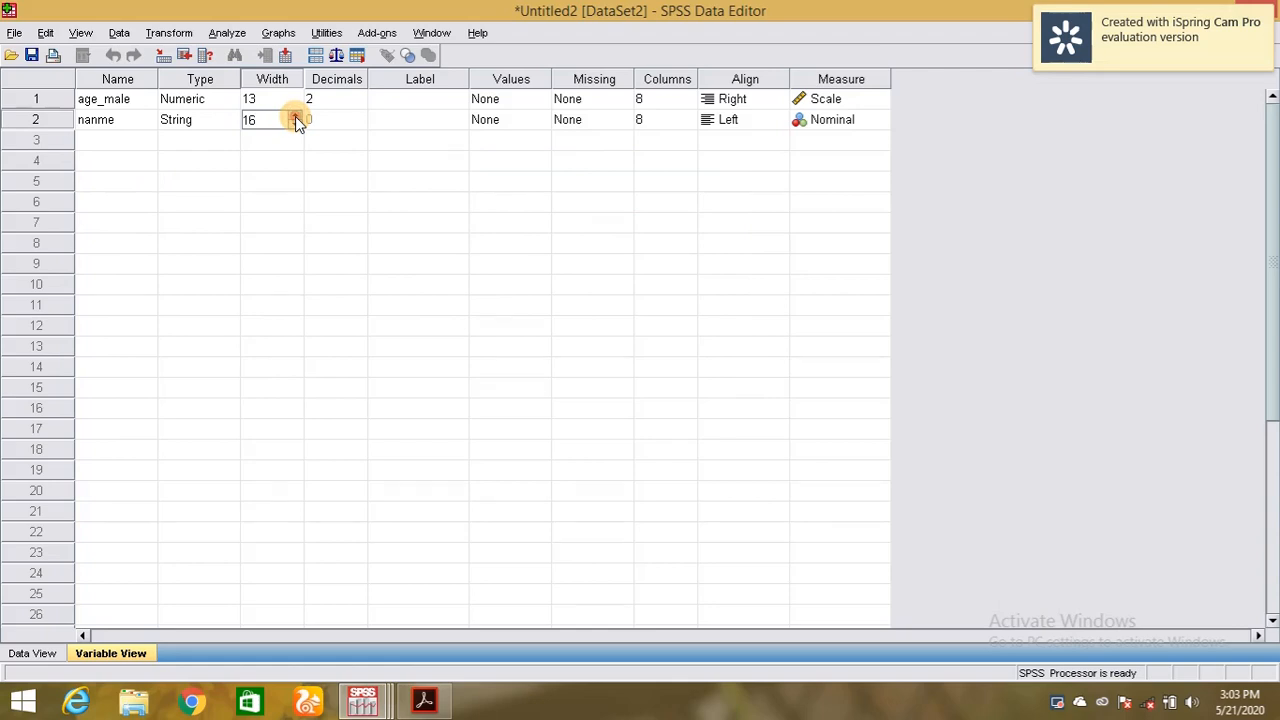
# Retype the person's full name in case 1 of nanme, fixing a typo.
pyautogui.click(36, 652)
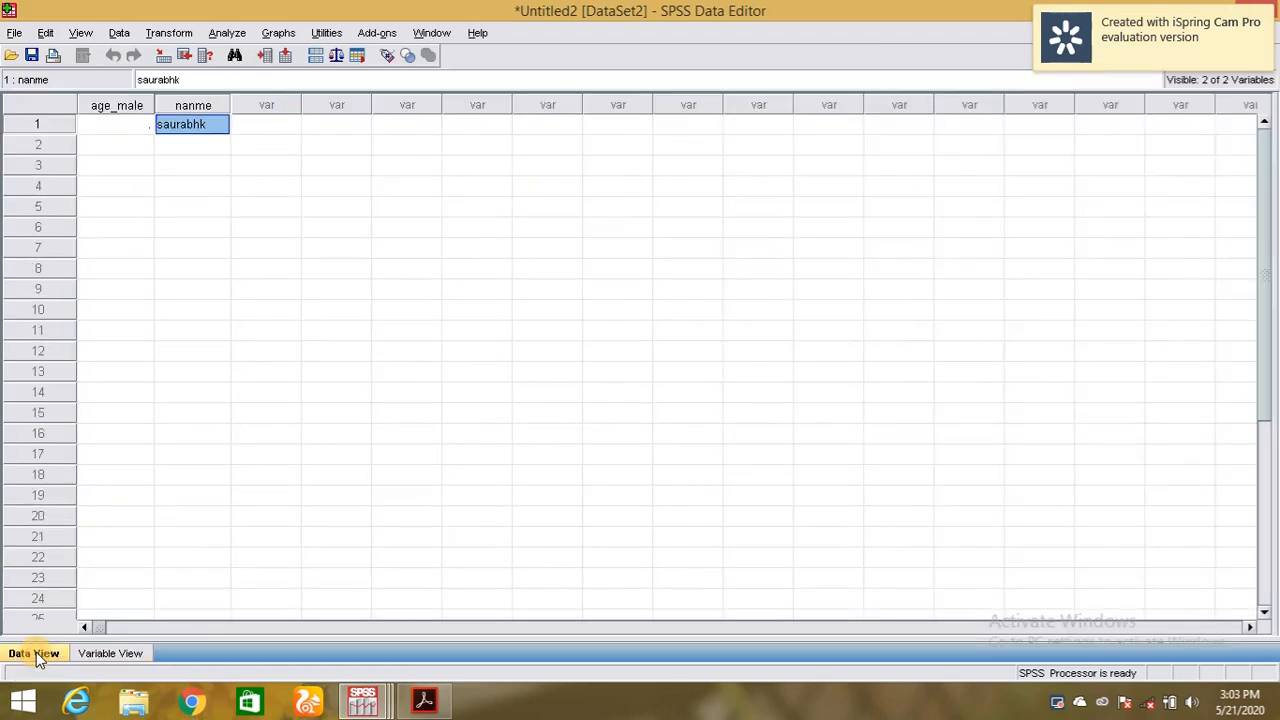
pyautogui.doubleClick(220, 130)
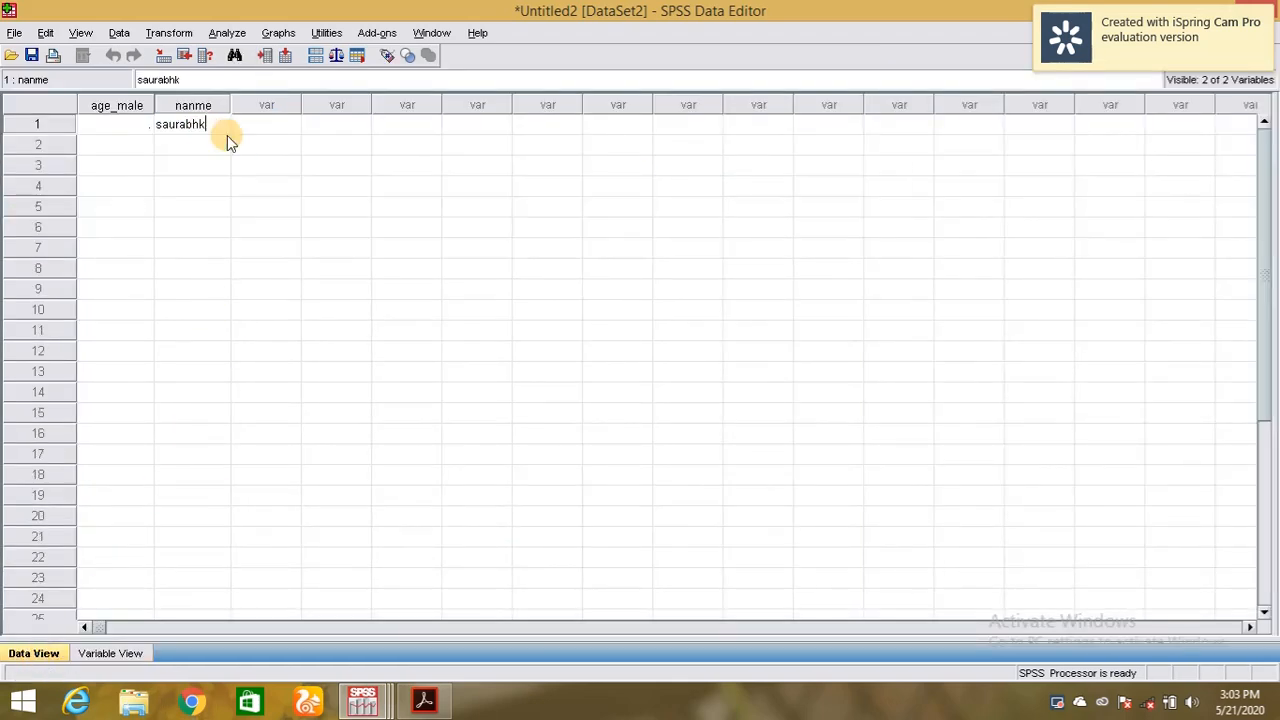
pyautogui.press('BackSpace')
pyautogui.press('BackSpace')
pyautogui.press('BackSpace')
pyautogui.press('BackSpace')
pyautogui.press('BackSpace')
pyautogui.press('BackSpace')
pyautogui.press('BackSpace')
pyautogui.press('BackSpace')
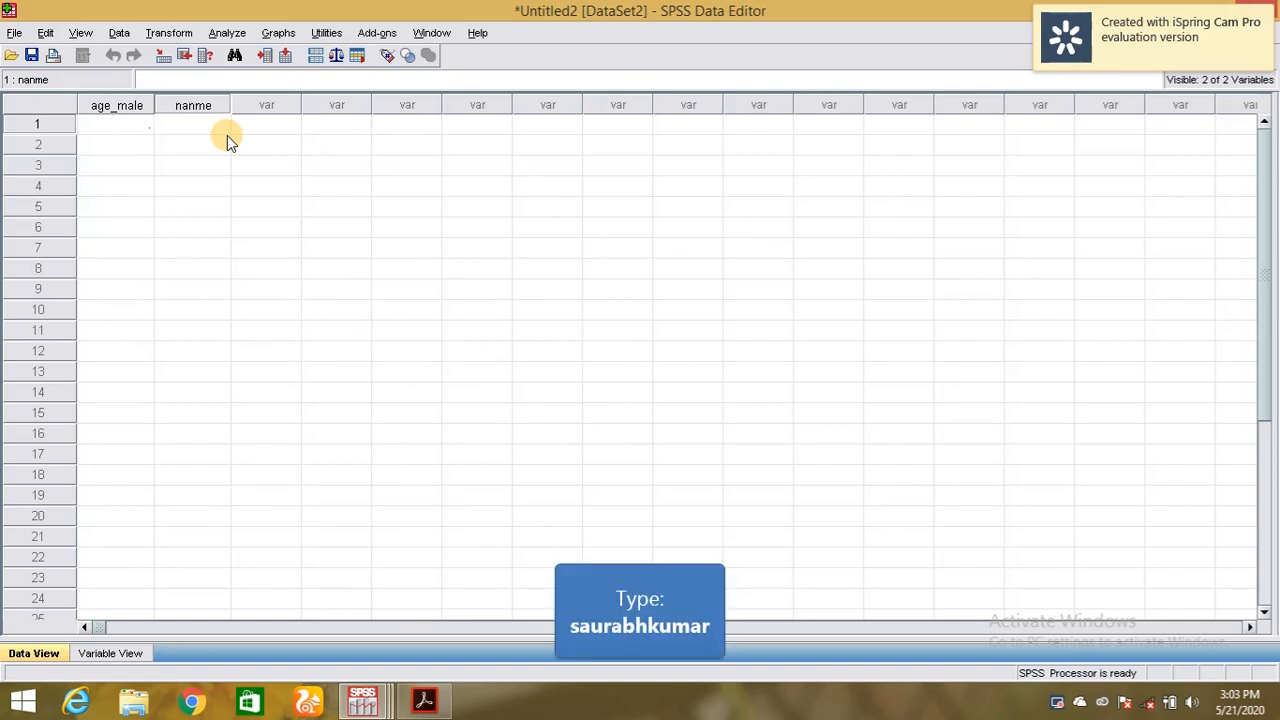
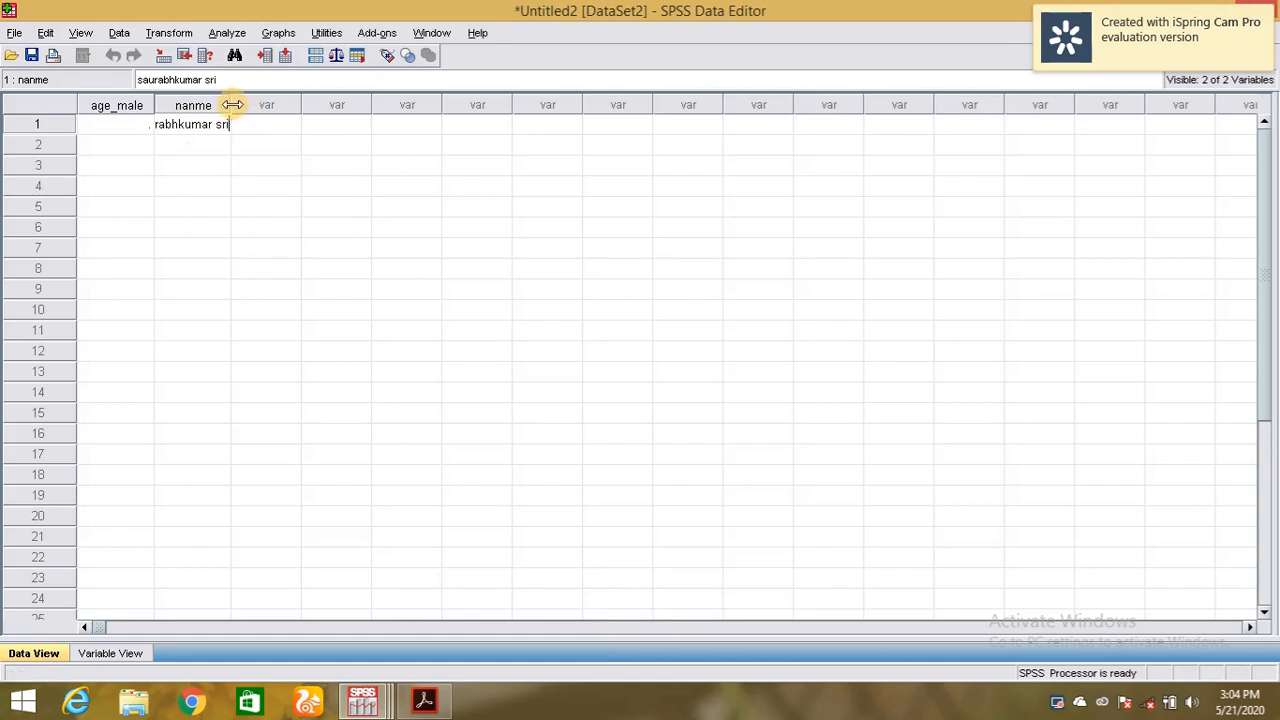
# Widen the nanme column in Data View and append extra characters to case 1's name.
pyautogui.moveTo(232, 104); pyautogui.dragTo(374, 104)
pyautogui.doubleClick(260, 121)
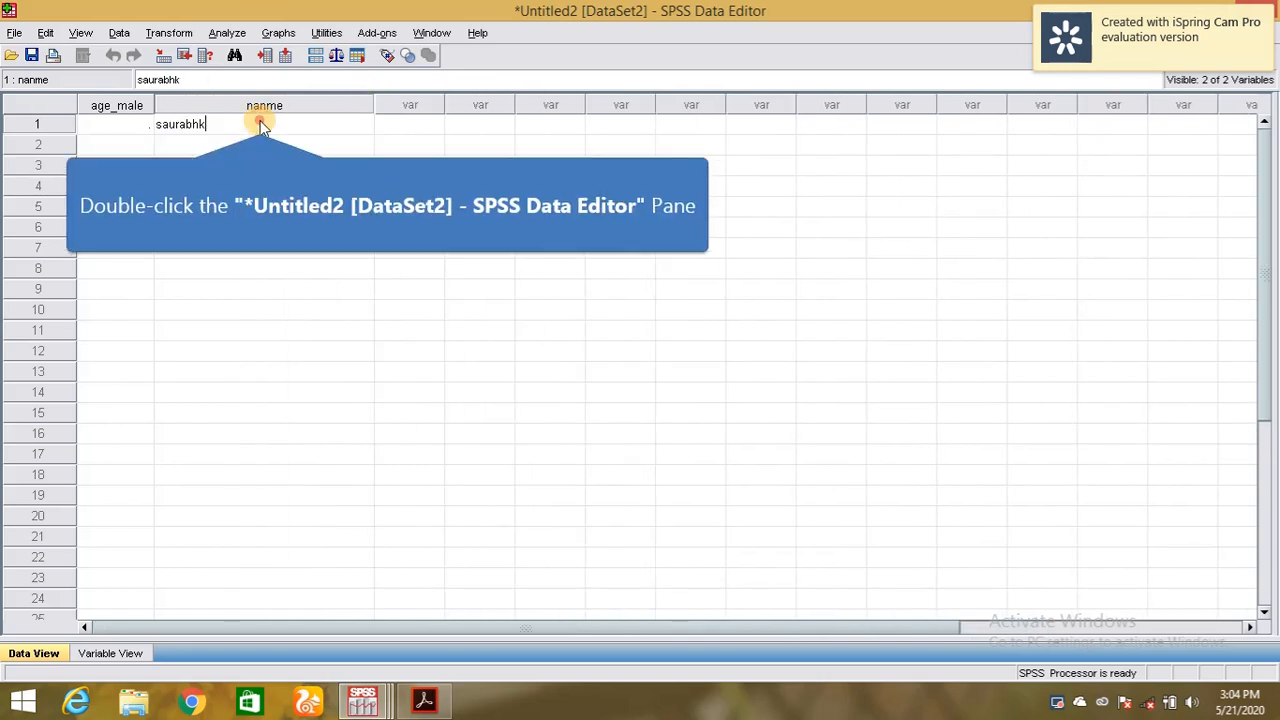
pyautogui.click(246, 122)
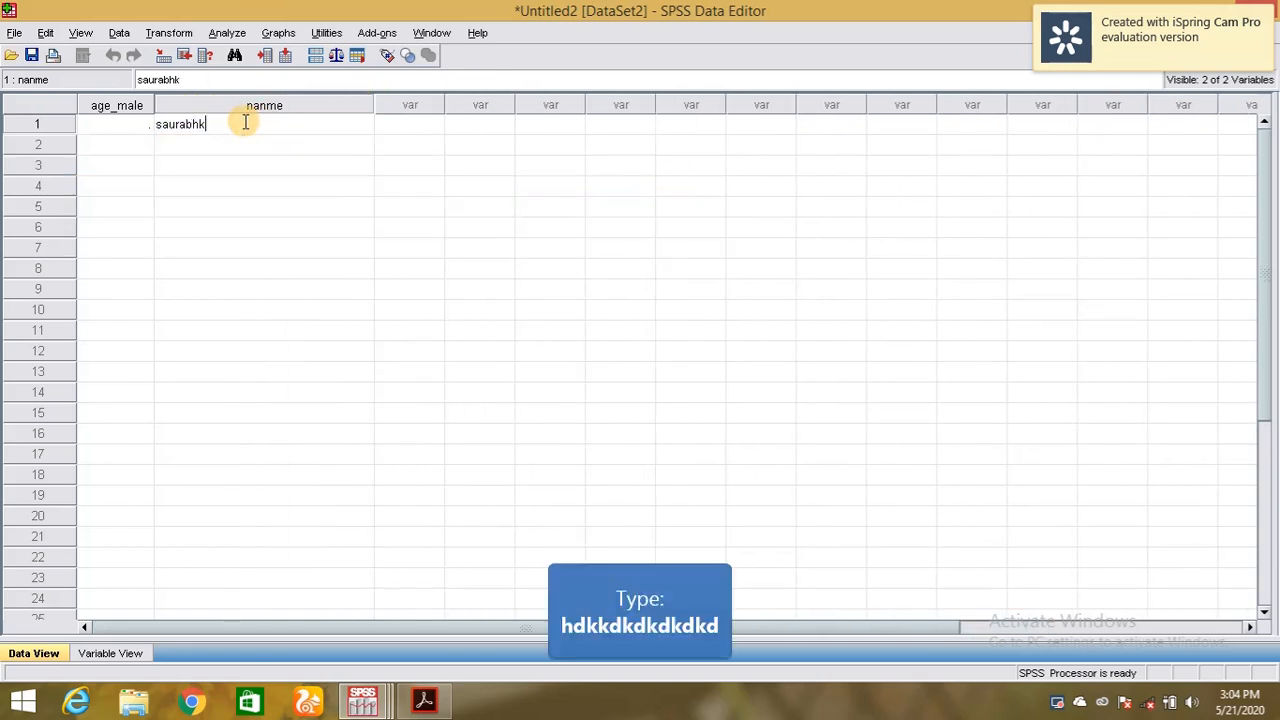
pyautogui.write('hdkkdkdk')
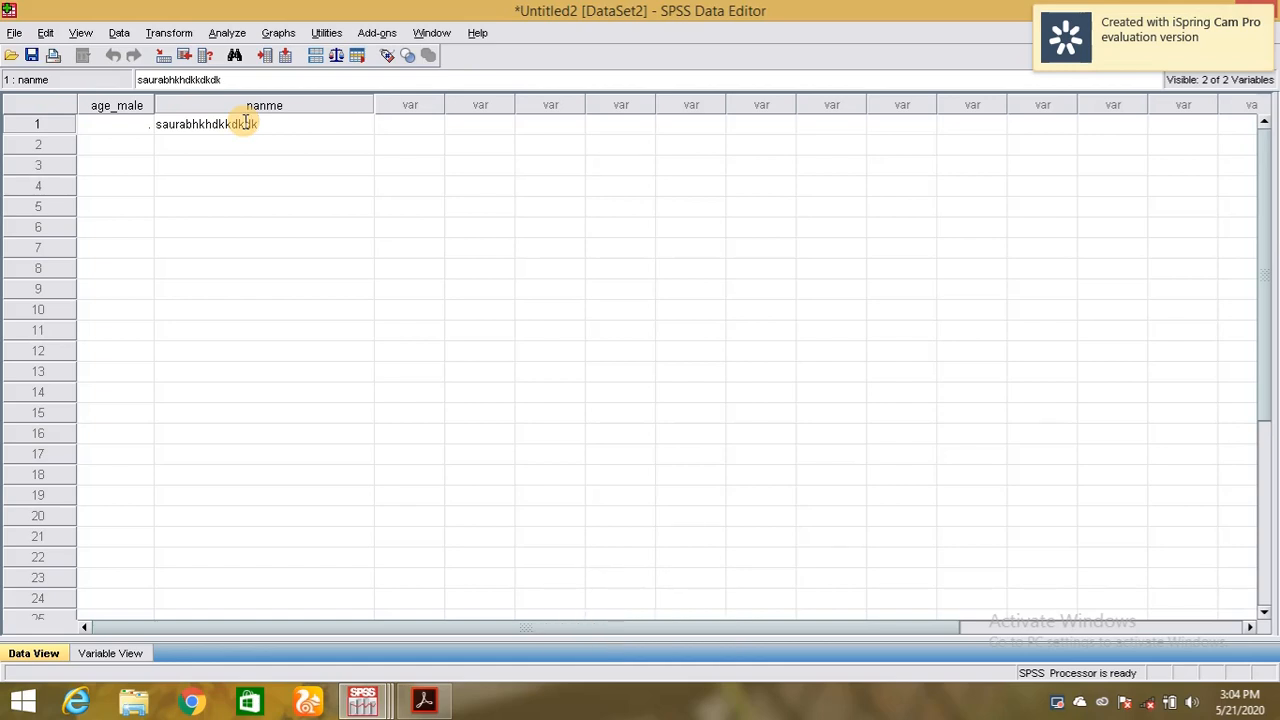
pyautogui.click(112, 653)
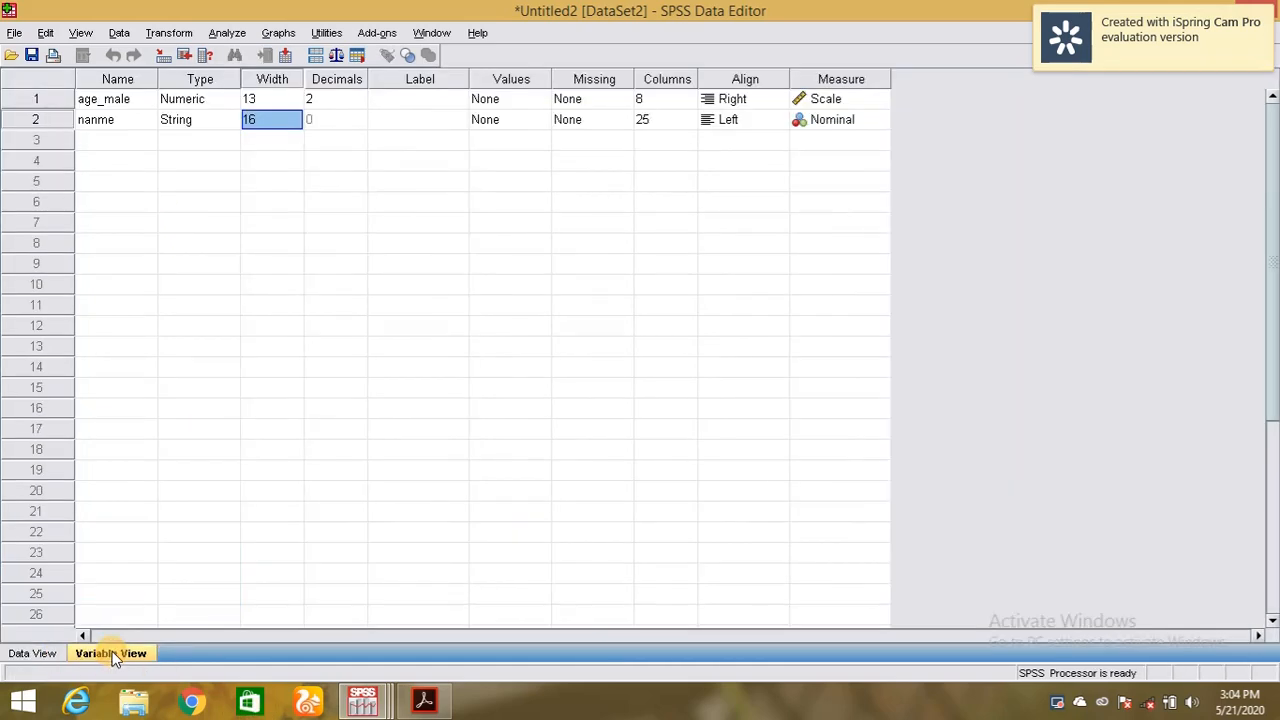
# Lower age_male's decimal places from 2 to 1.
pyautogui.click(36, 656)
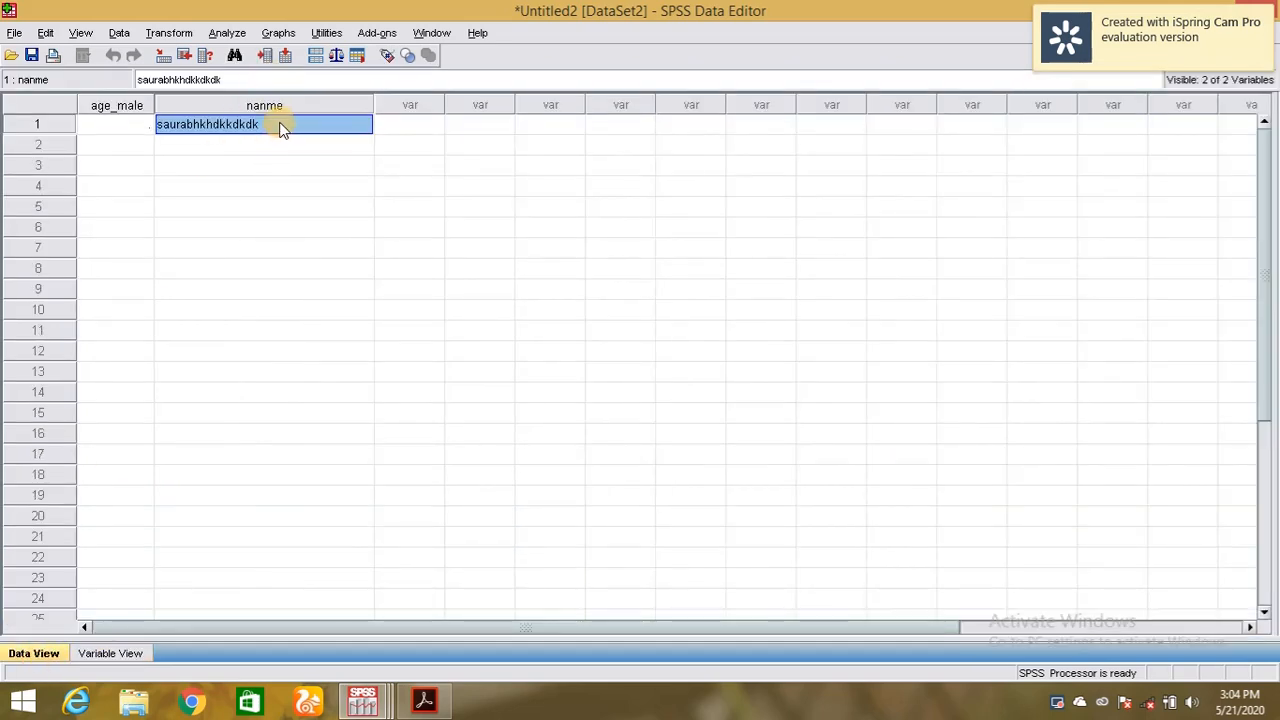
pyautogui.click(112, 653)
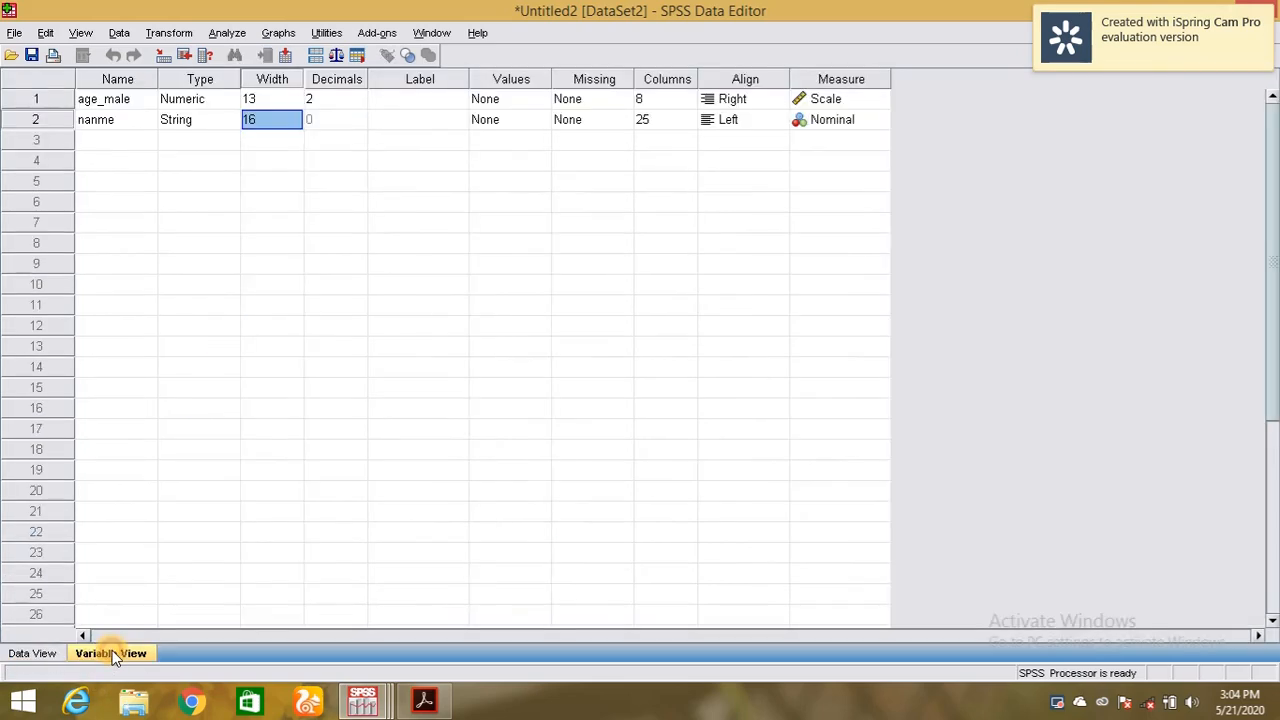
pyautogui.click(263, 120)
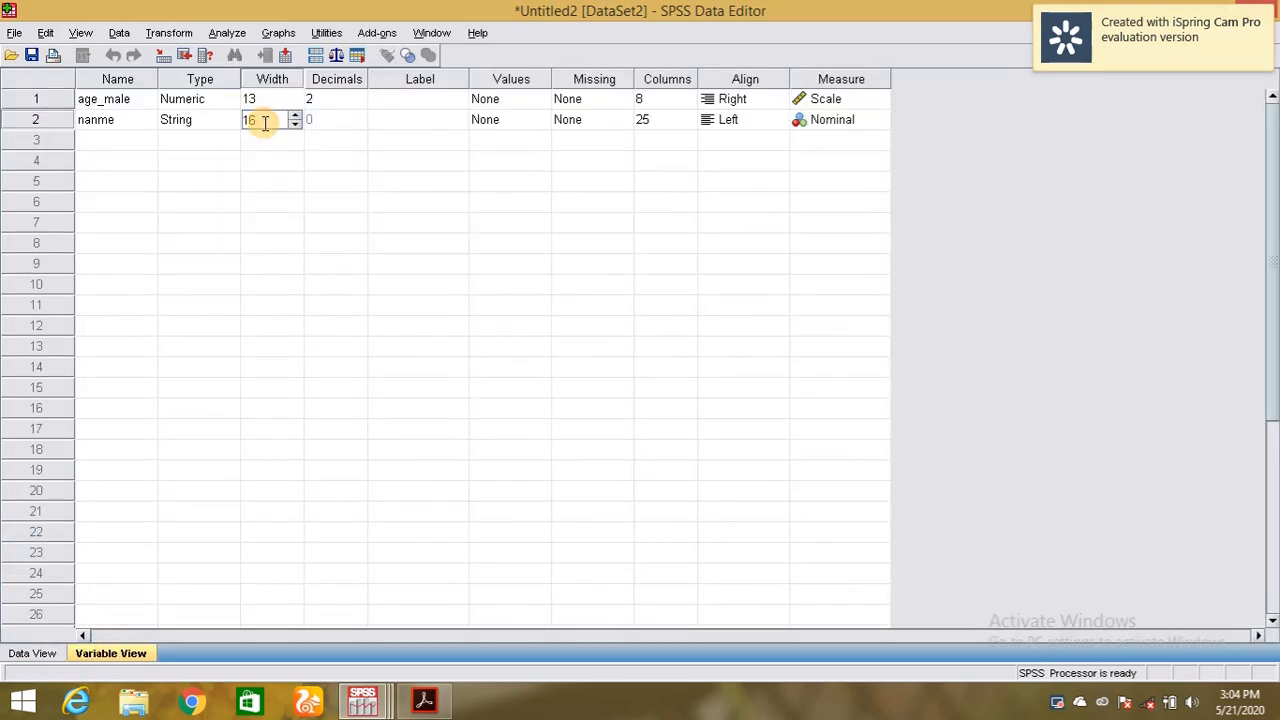
pyautogui.click(322, 125)
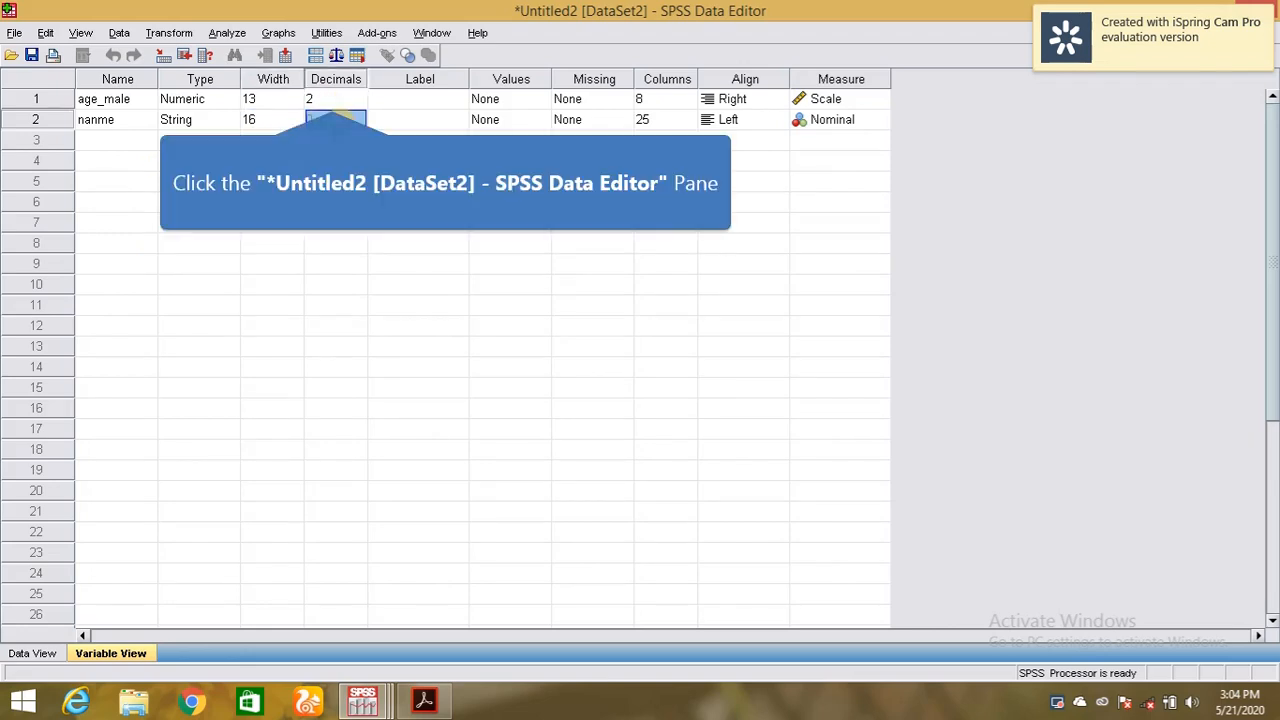
pyautogui.click(333, 99)
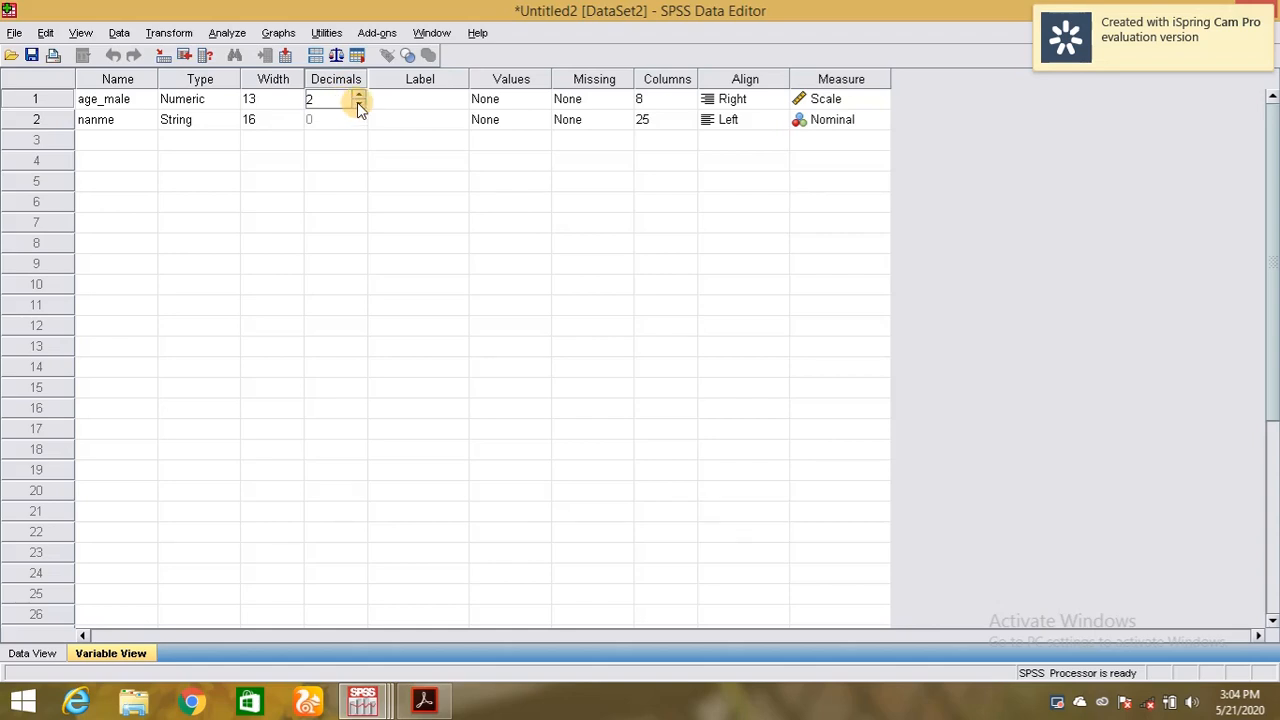
pyautogui.click(98, 104)
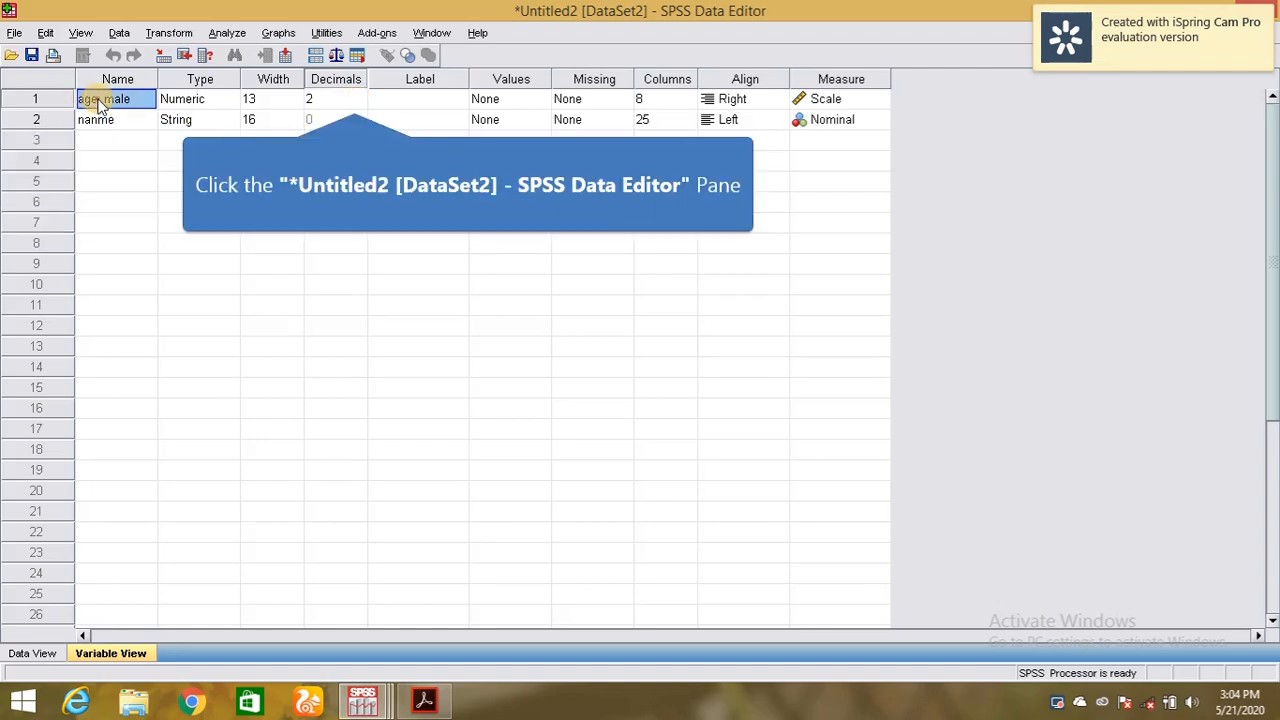
pyautogui.click(350, 99)
pyautogui.click(358, 103)
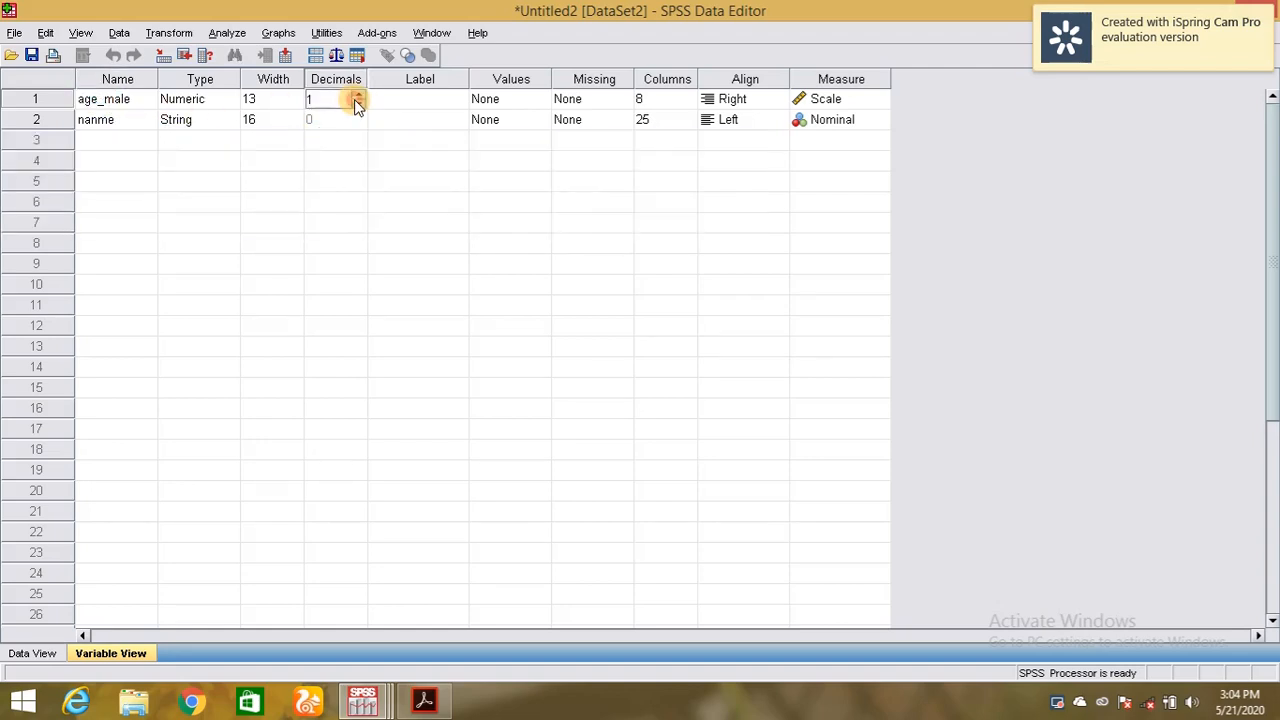
# Set age_male's measure to Nominal and return to the Data View grid.
pyautogui.click(820, 99)
pyautogui.click(848, 99)
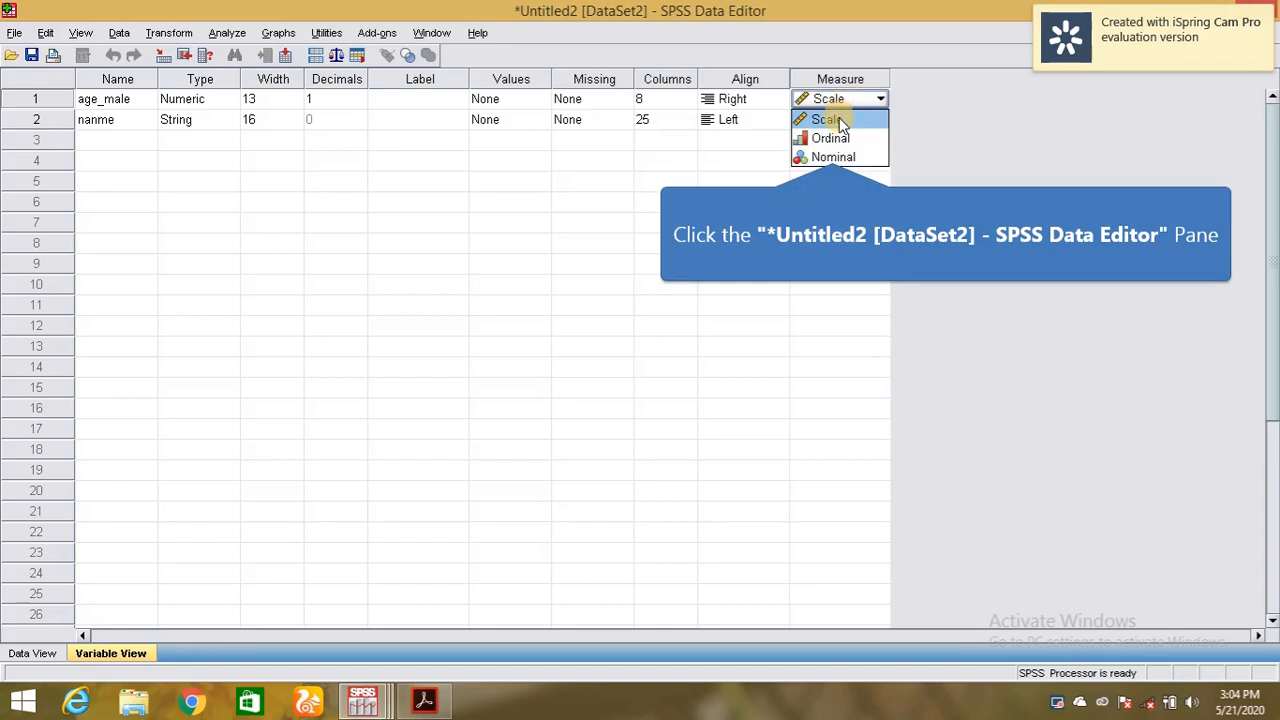
pyautogui.click(830, 157)
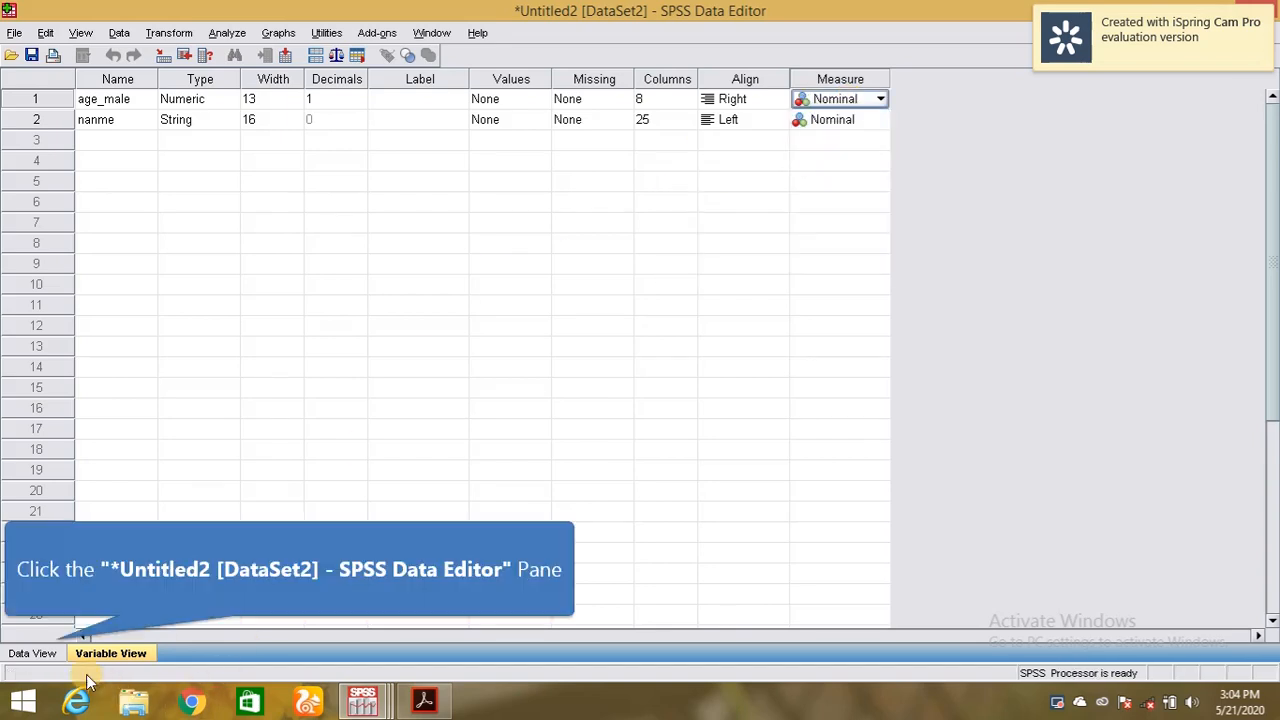
pyautogui.click(55, 653)
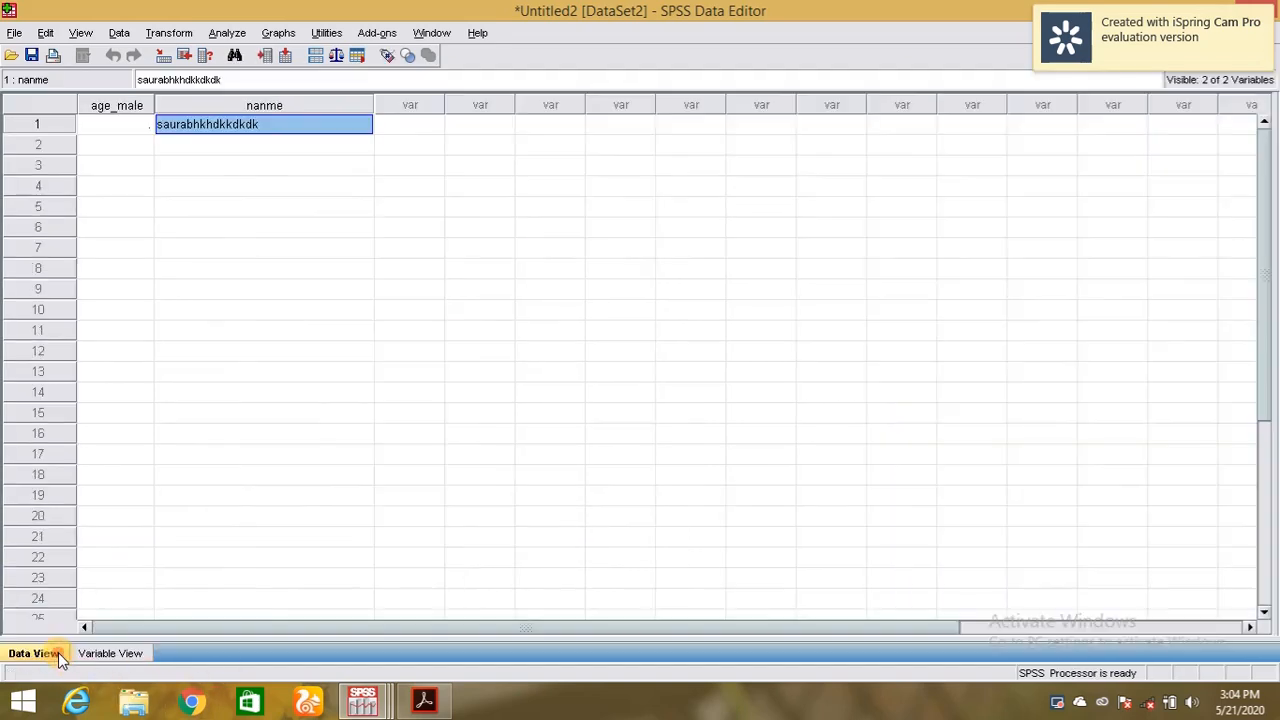
# Enter 15 as case 1's age_male value and widen the age_male column.
pyautogui.click(118, 125)
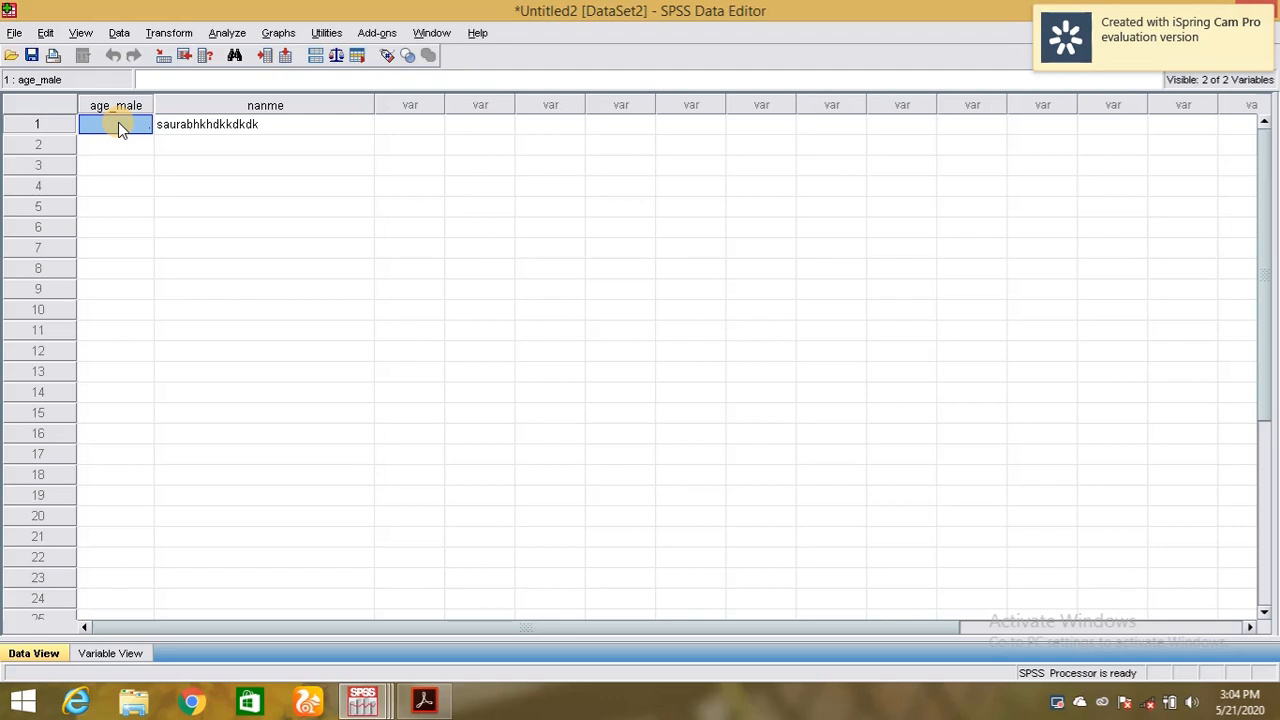
pyautogui.write('15')
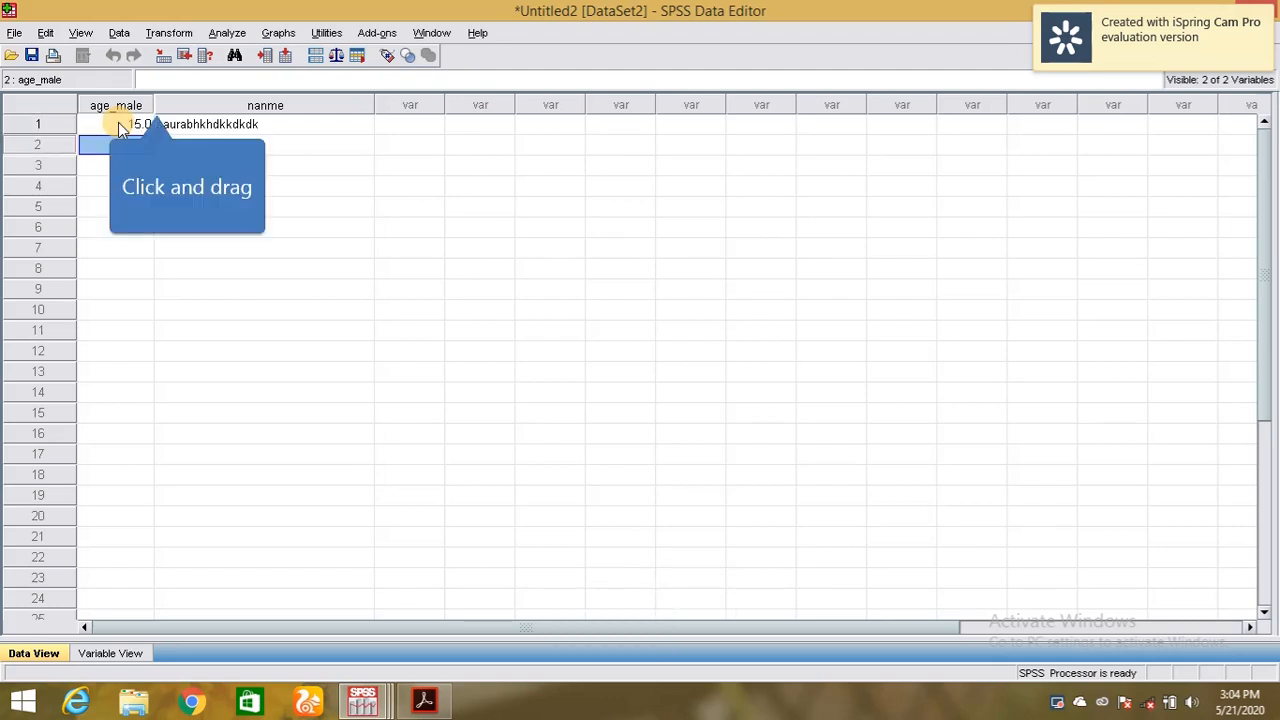
pyautogui.press('Return')
pyautogui.moveTo(154, 104); pyautogui.dragTo(217, 103)
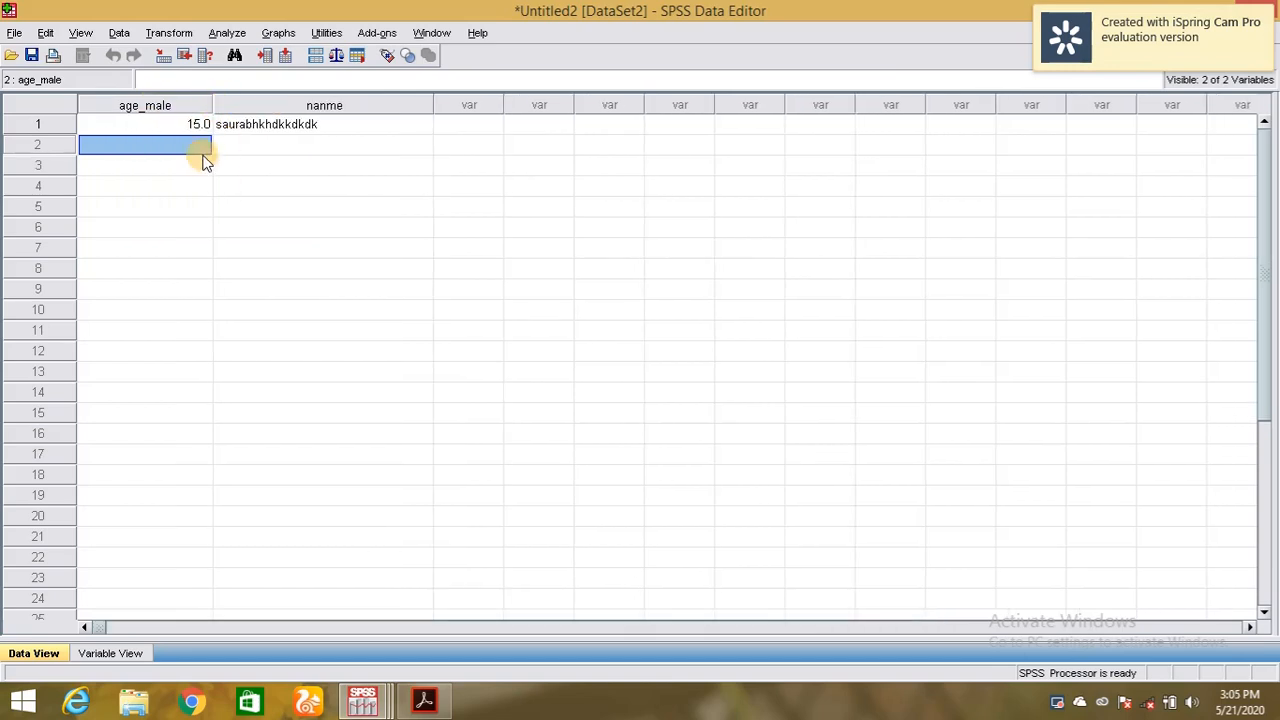
# Raise age_male's decimals to 2, then 6, checking how 15 displays in the data.
pyautogui.click(115, 655)
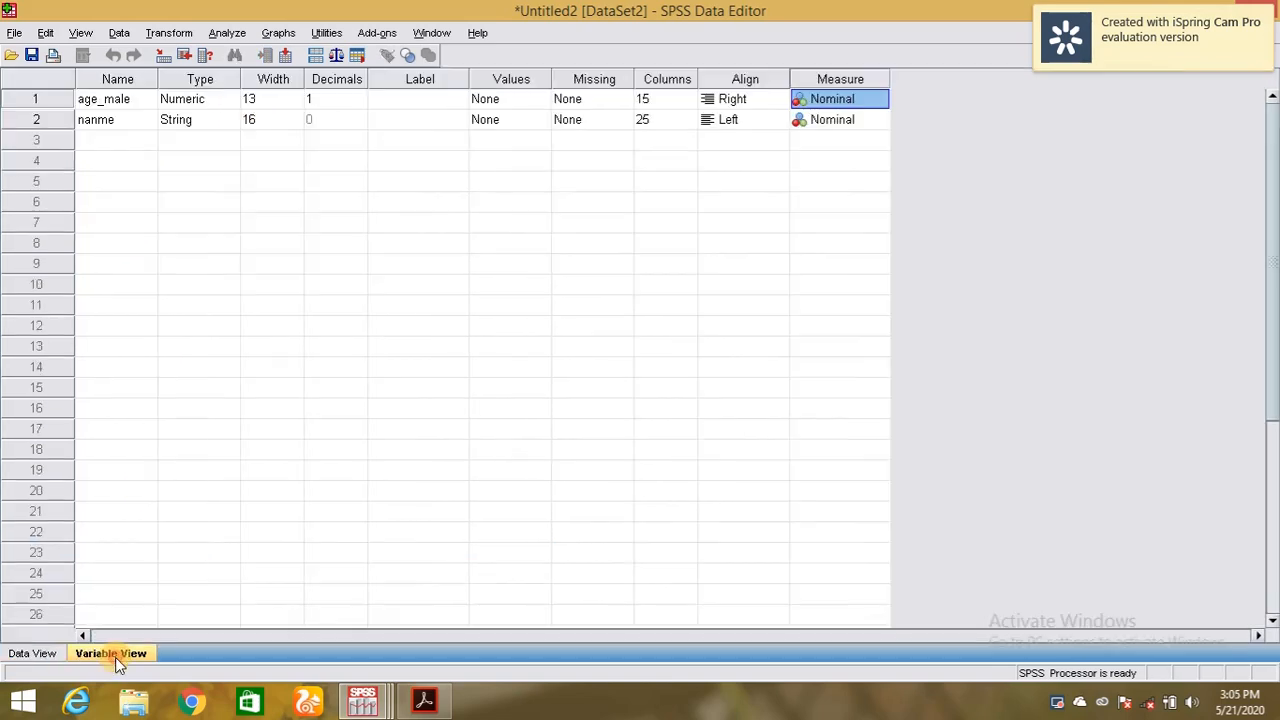
pyautogui.click(360, 91)
pyautogui.click(360, 91)
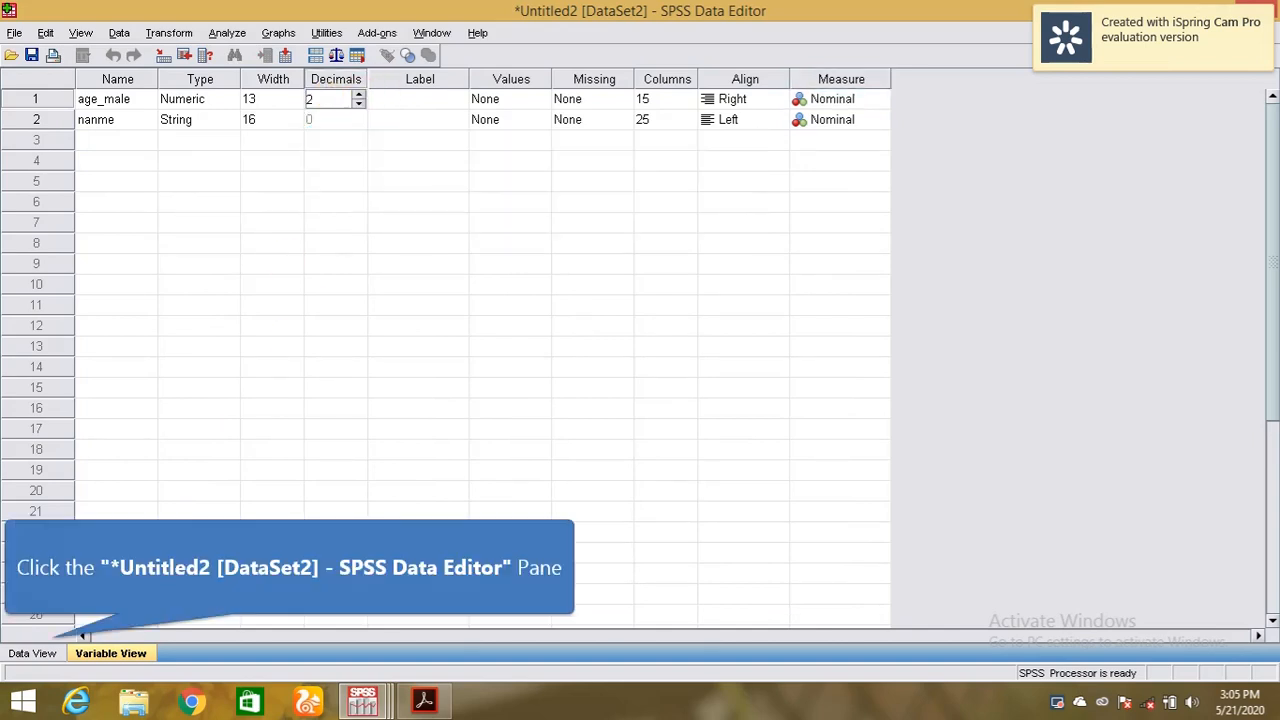
pyautogui.click(33, 653)
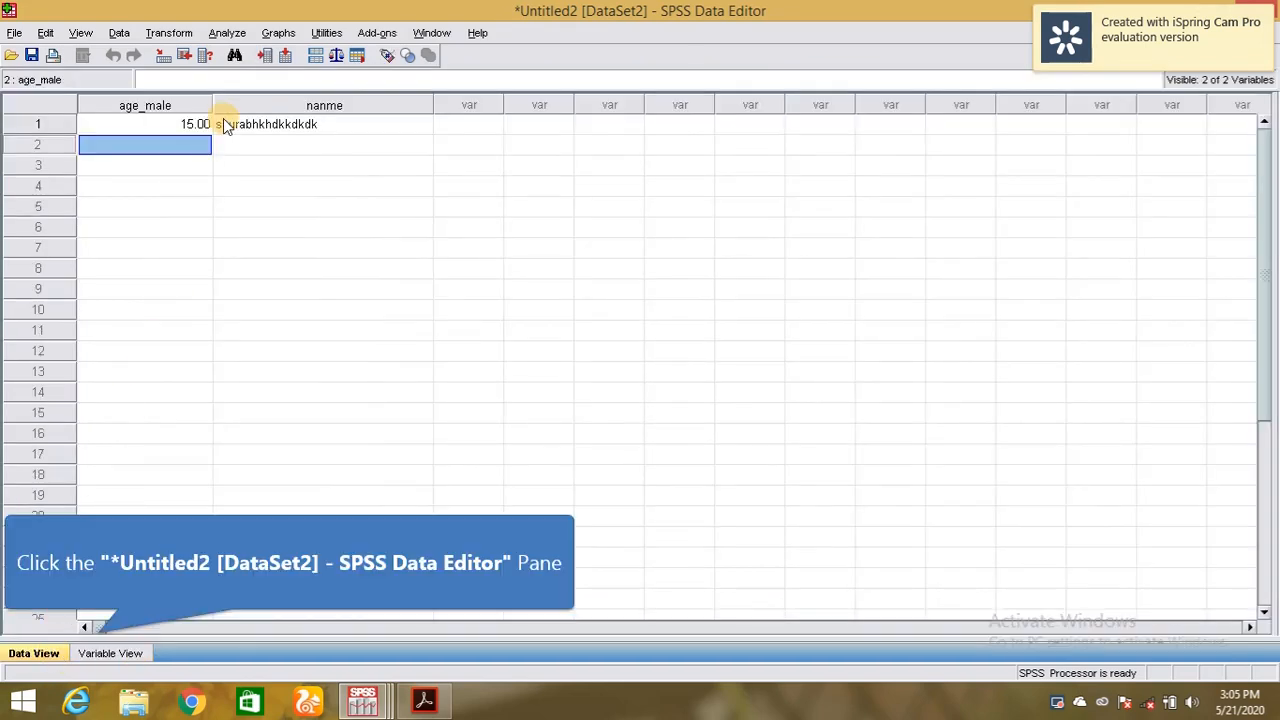
pyautogui.click(105, 653)
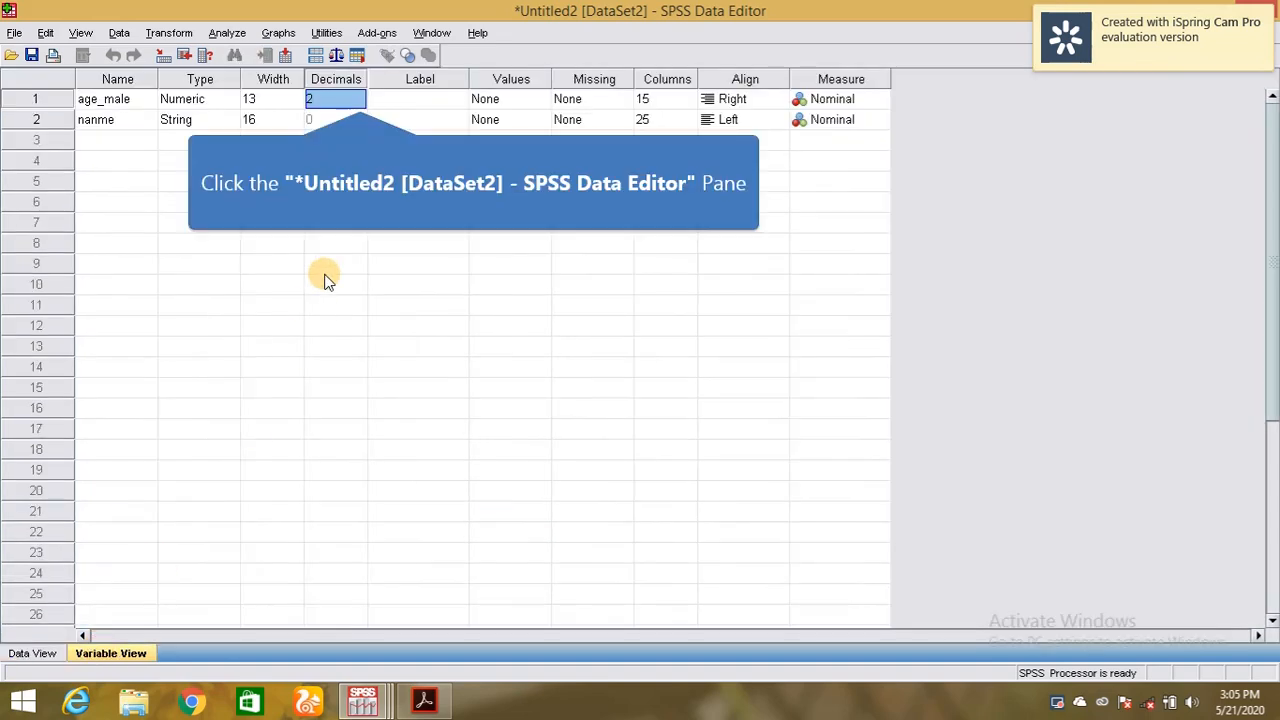
pyautogui.click(360, 93)
pyautogui.click(360, 93)
pyautogui.doubleClick(359, 95)
pyautogui.click(359, 95)
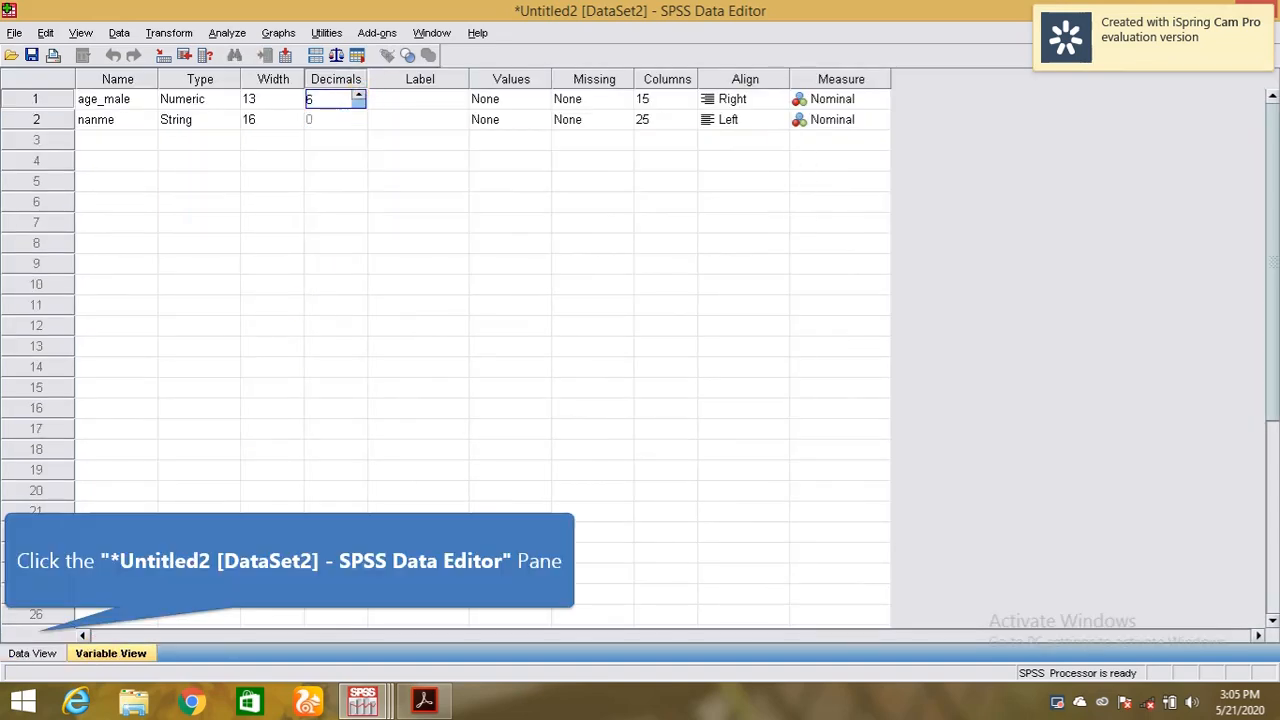
pyautogui.click(36, 653)
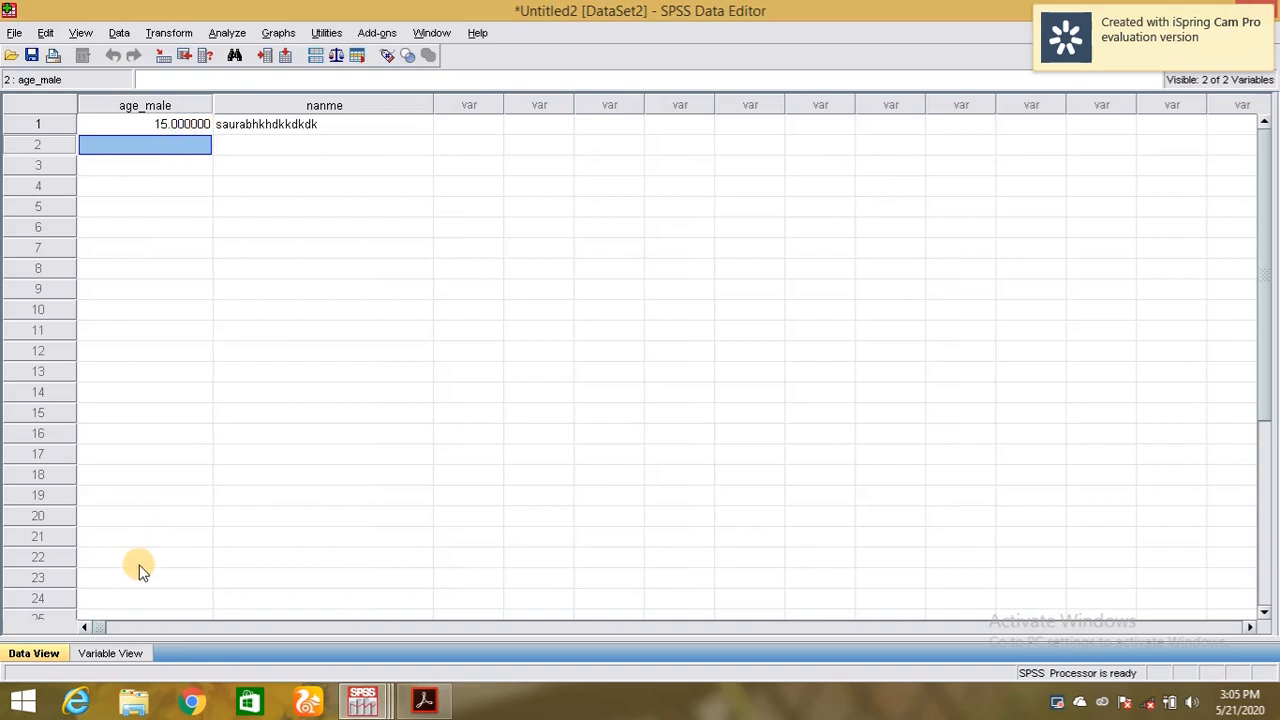
# Bring age_male's decimals down to 0 so case 1 shows plain 15.
pyautogui.click(122, 652)
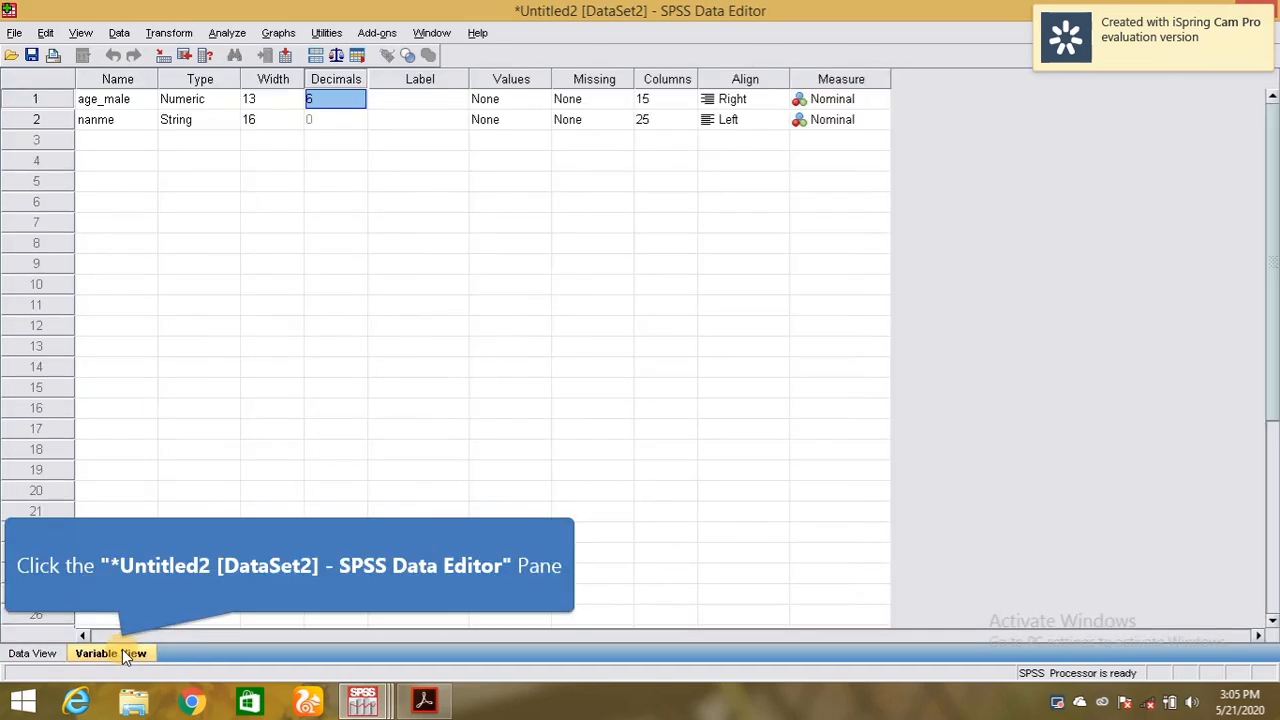
pyautogui.click(353, 96)
pyautogui.click(361, 105)
pyautogui.click(361, 105)
pyautogui.click(361, 105)
pyautogui.click(361, 105)
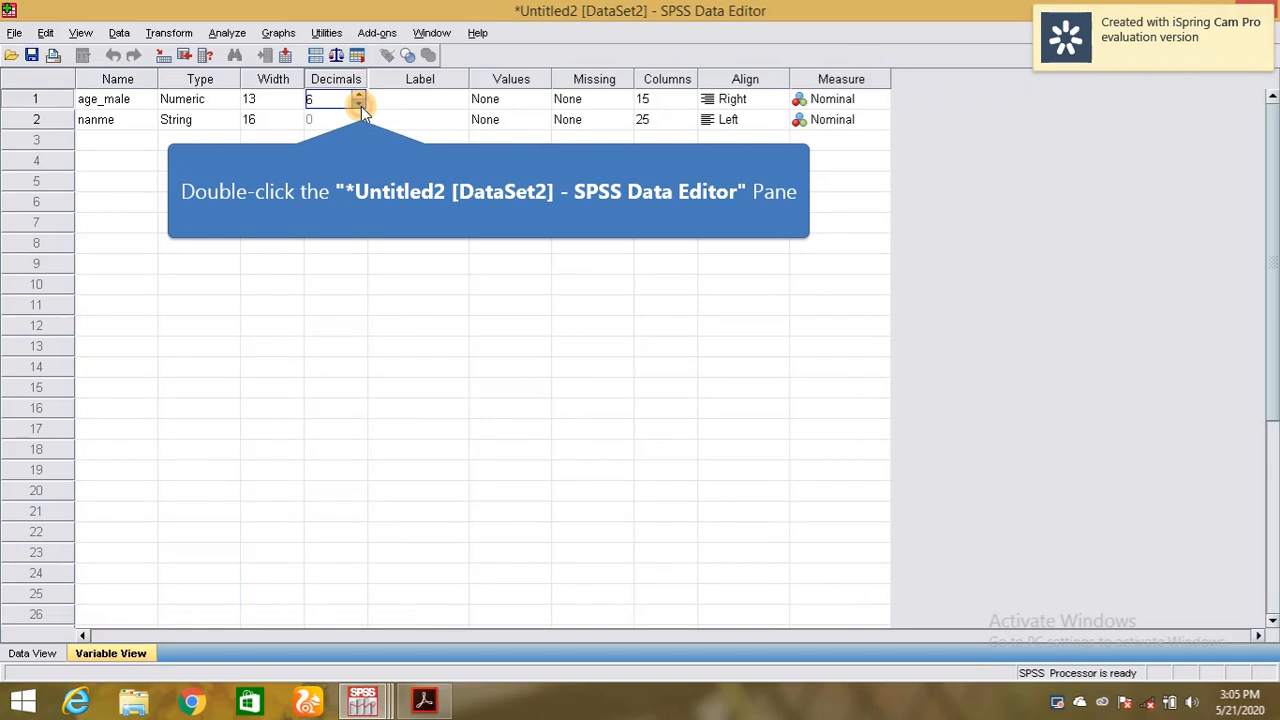
pyautogui.click(361, 105)
pyautogui.click(361, 105)
pyautogui.click(361, 105)
pyautogui.click(48, 654)
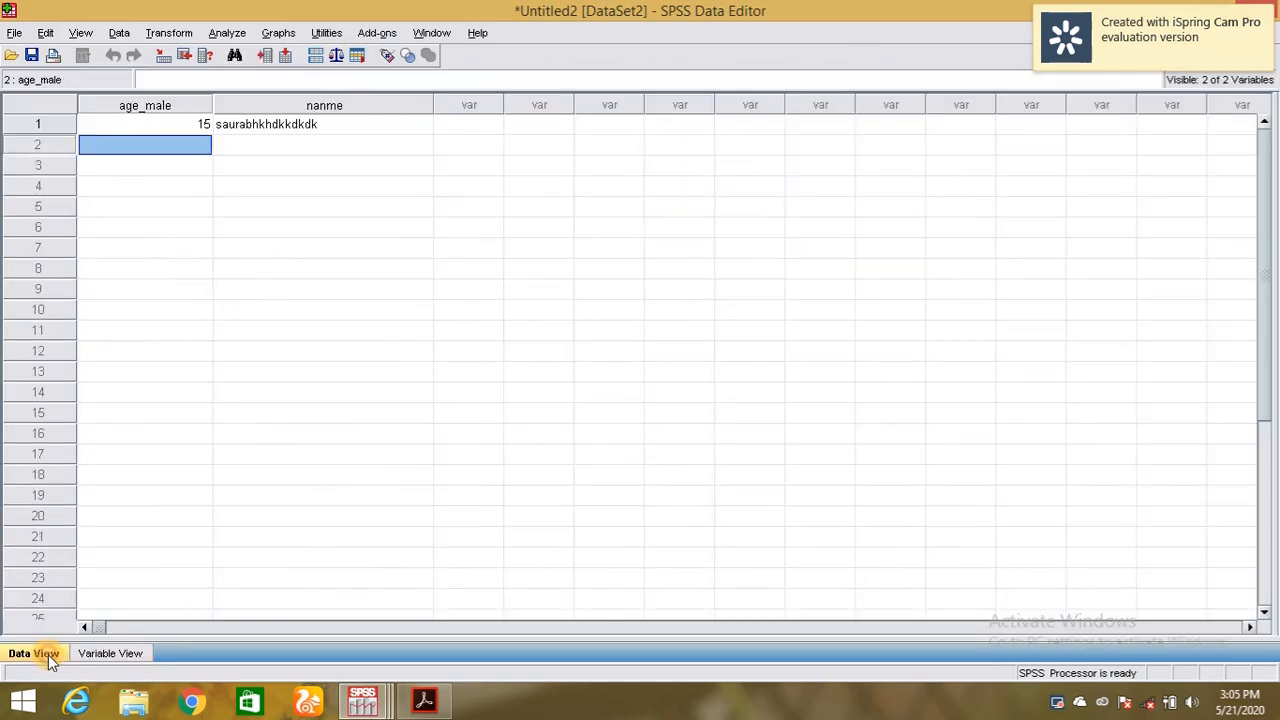
pyautogui.click(122, 653)
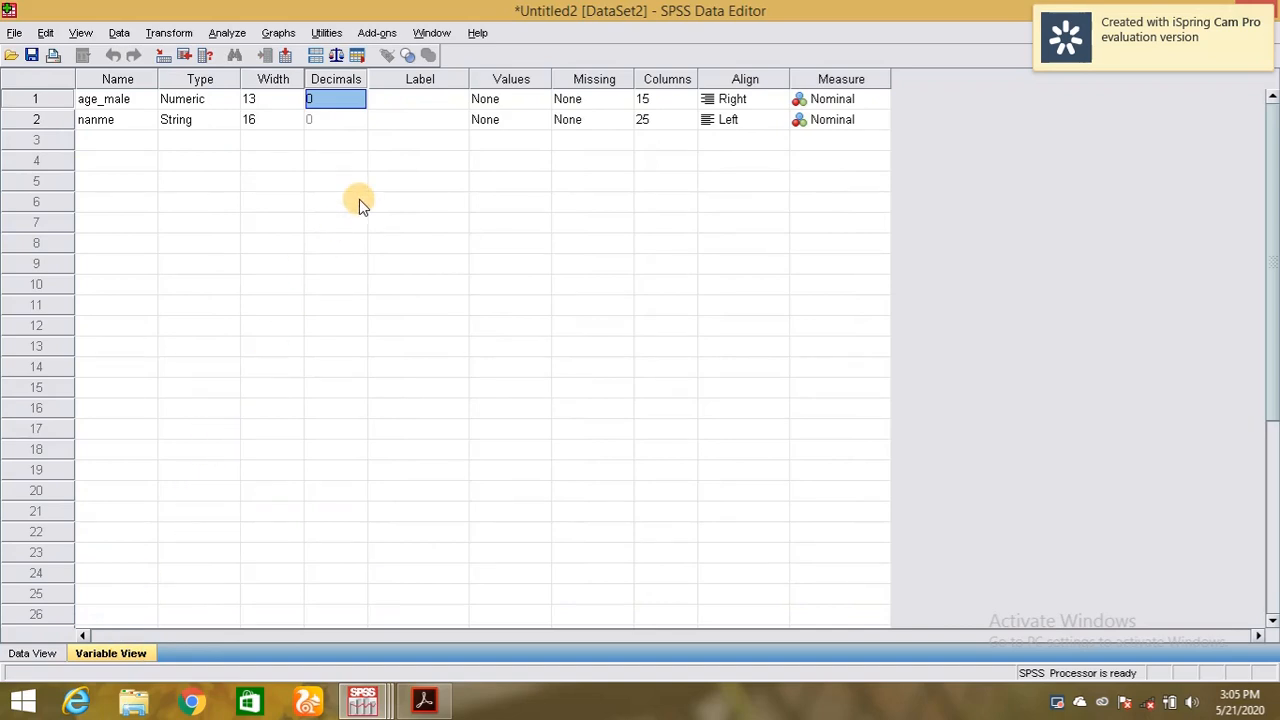
# Enter 'Name of student' as age_male's label, fixing a typo along the way.
pyautogui.doubleClick(409, 103)
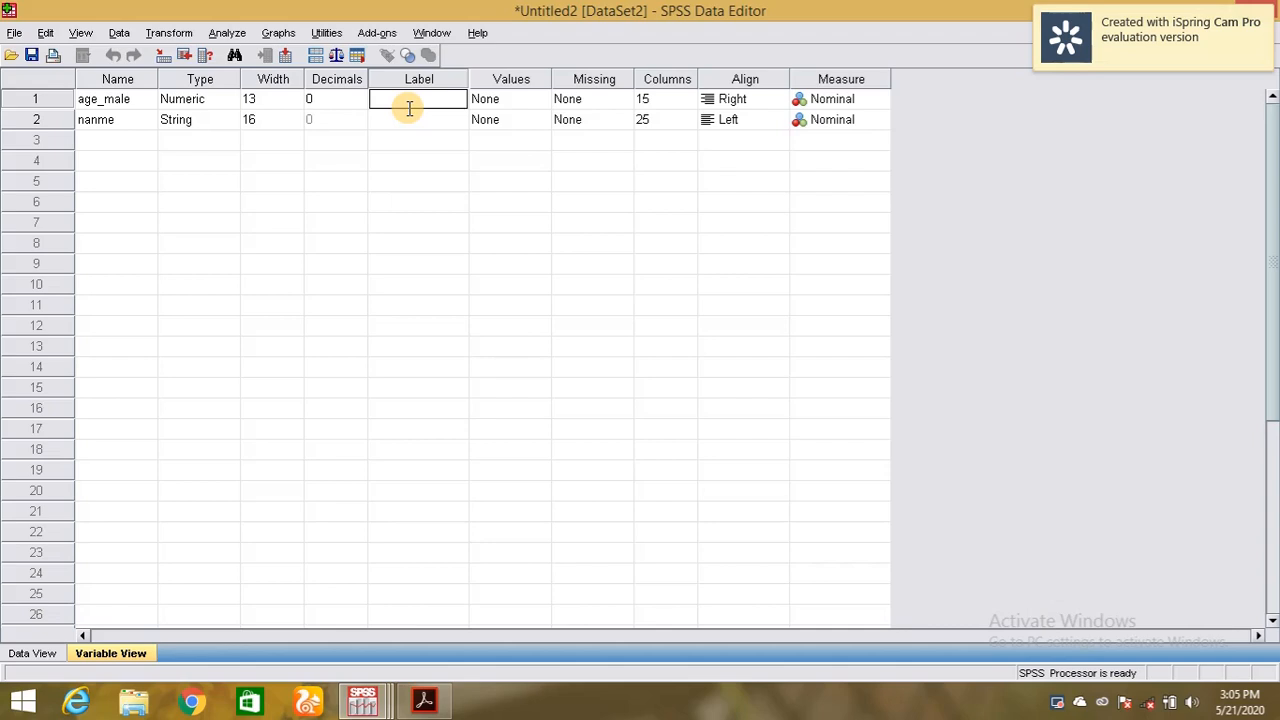
pyautogui.write('N')
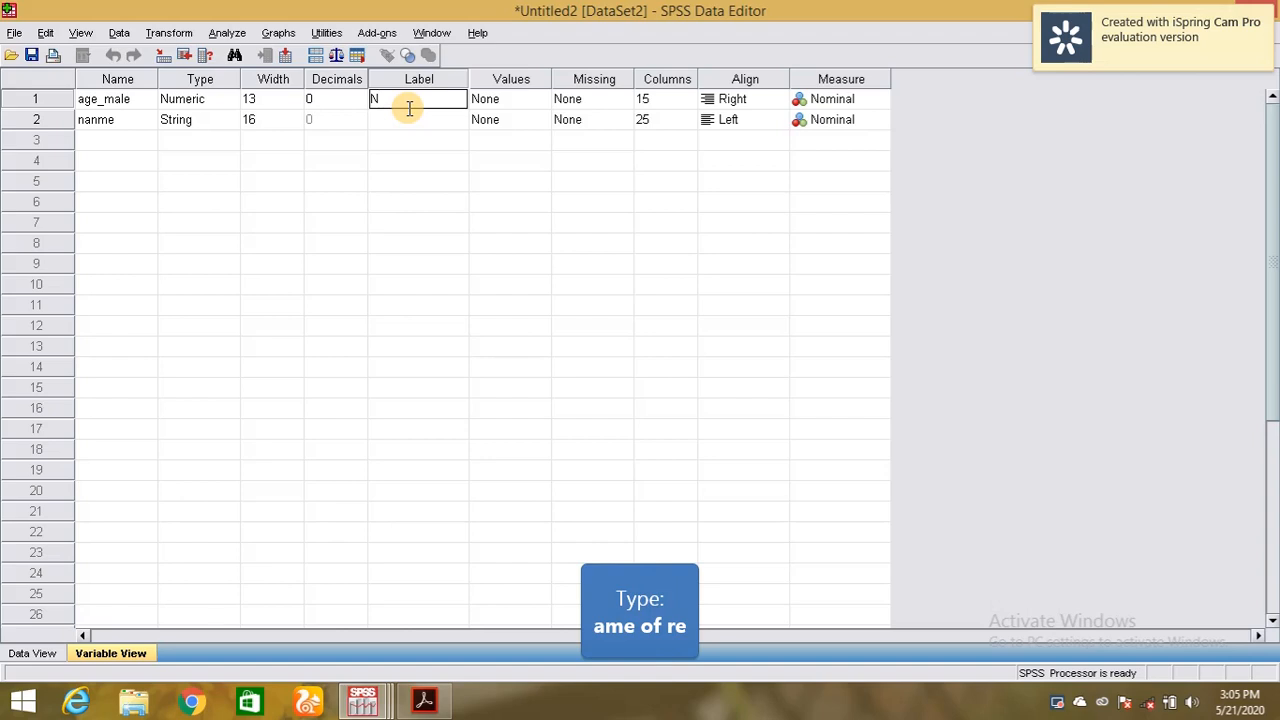
pyautogui.write('ame o')
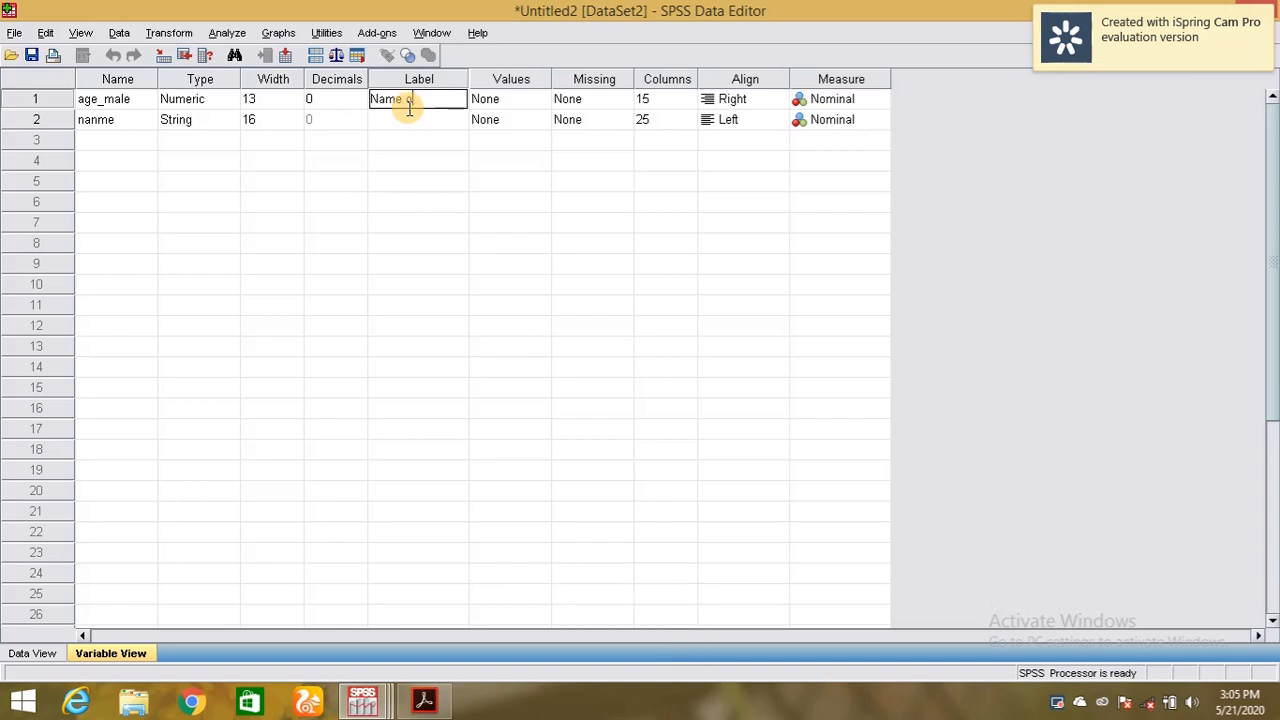
pyautogui.write('f re')
pyautogui.press('BackSpace')
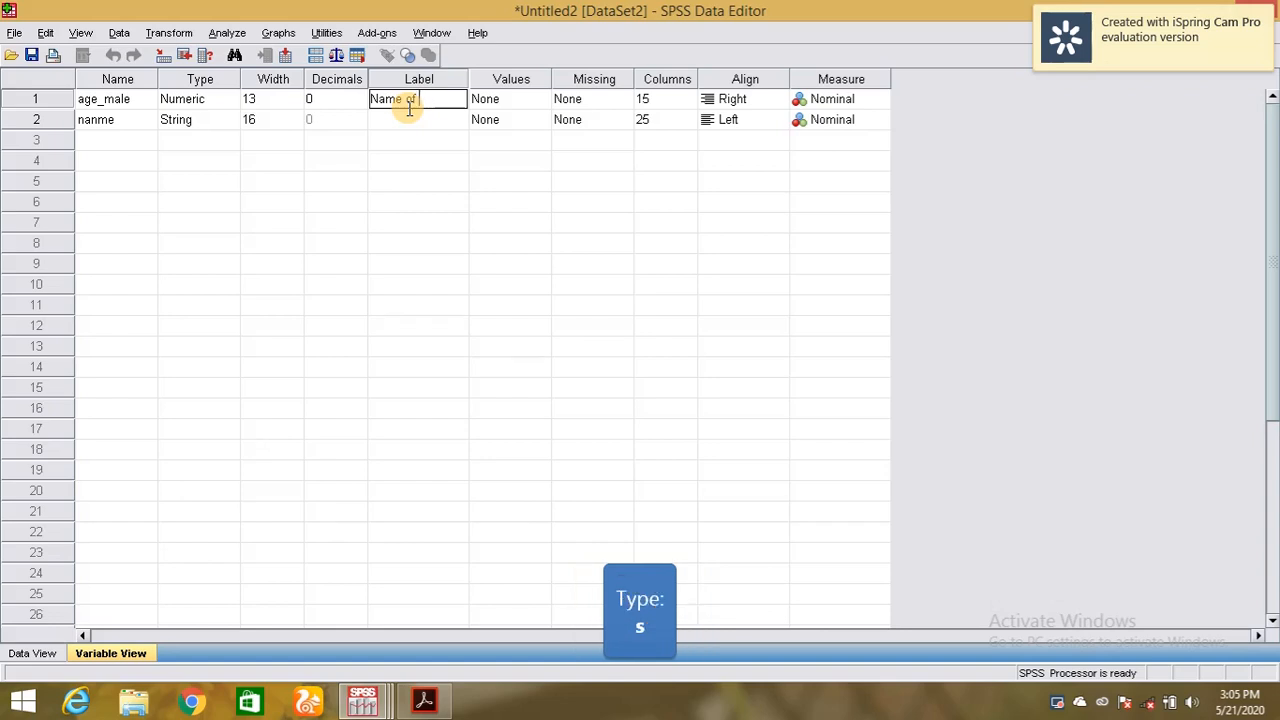
pyautogui.write('student')
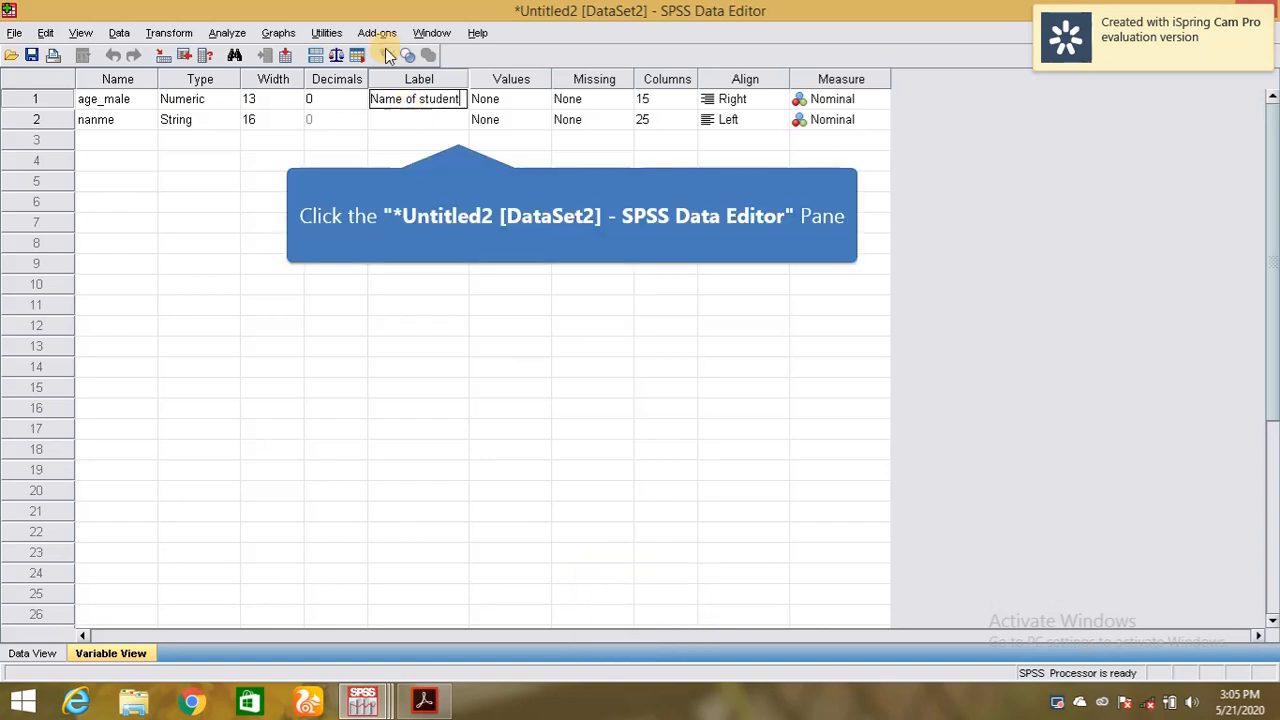
pyautogui.click(457, 132)
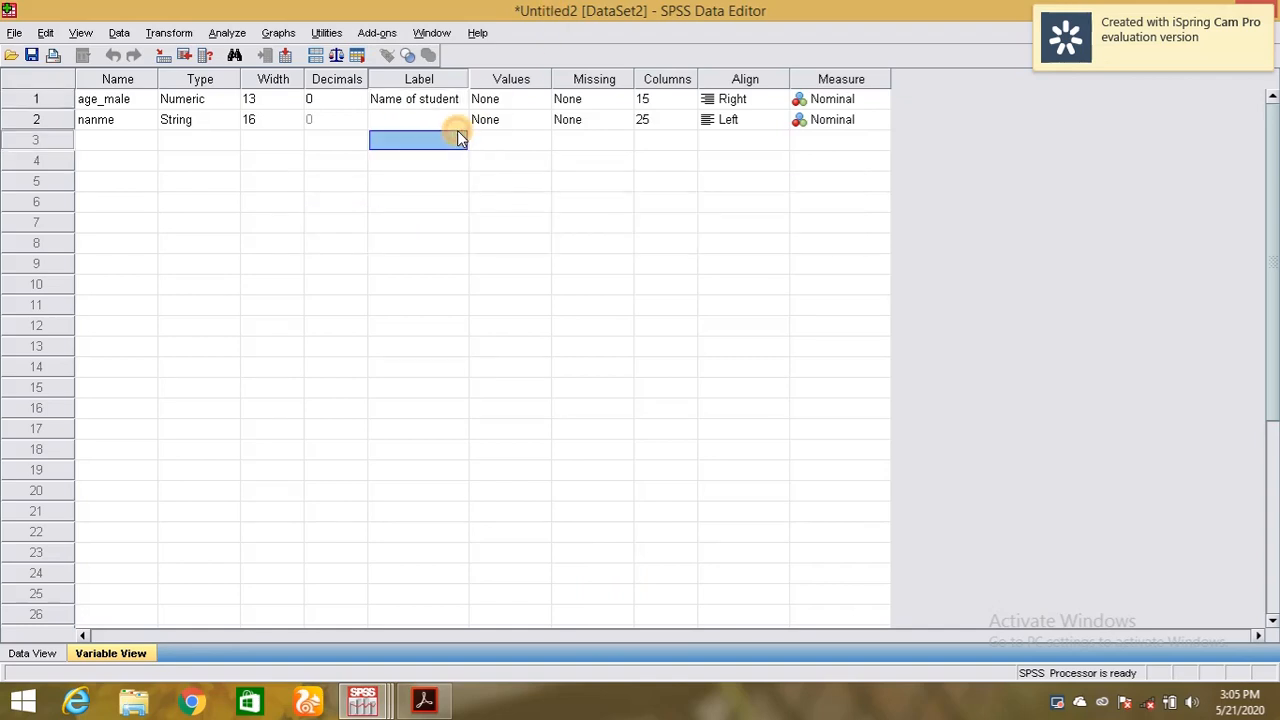
# Correct the misspelled variable name 'nanme' to 'name'.
pyautogui.doubleClick(97, 120)
pyautogui.click(99, 120)
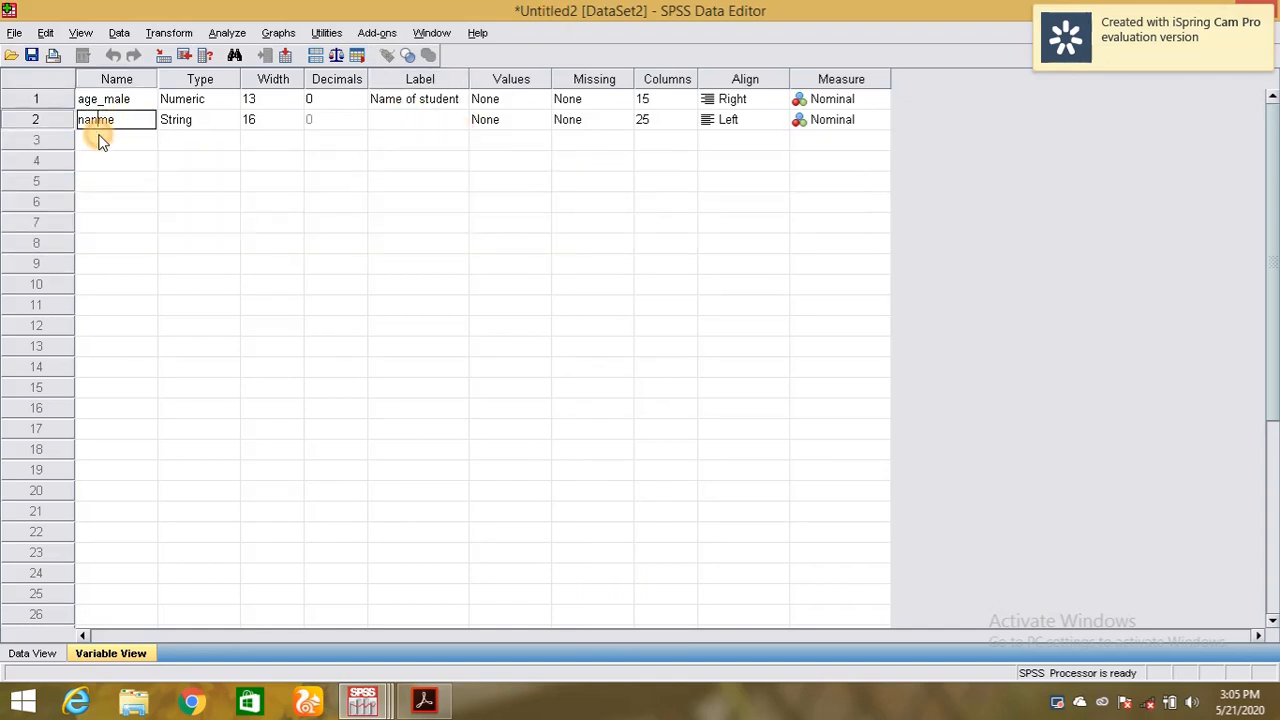
pyautogui.write('n')
pyautogui.press('BackSpace')
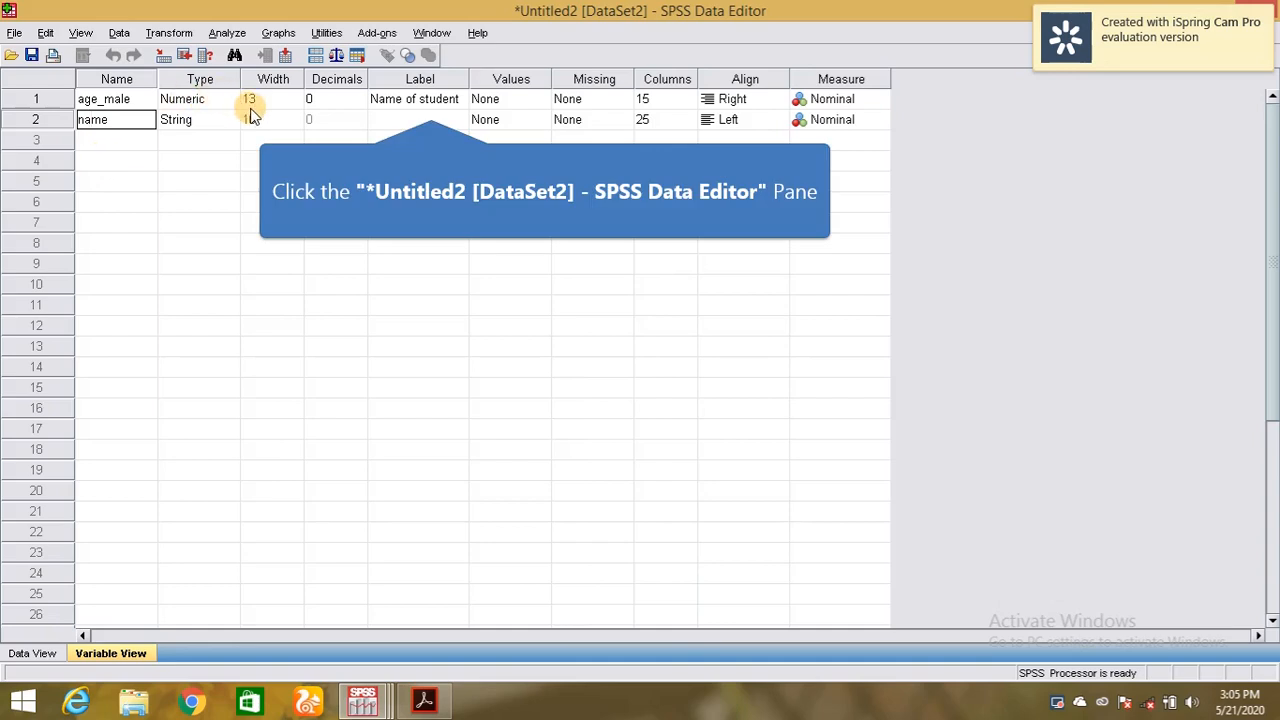
pyautogui.click(428, 102)
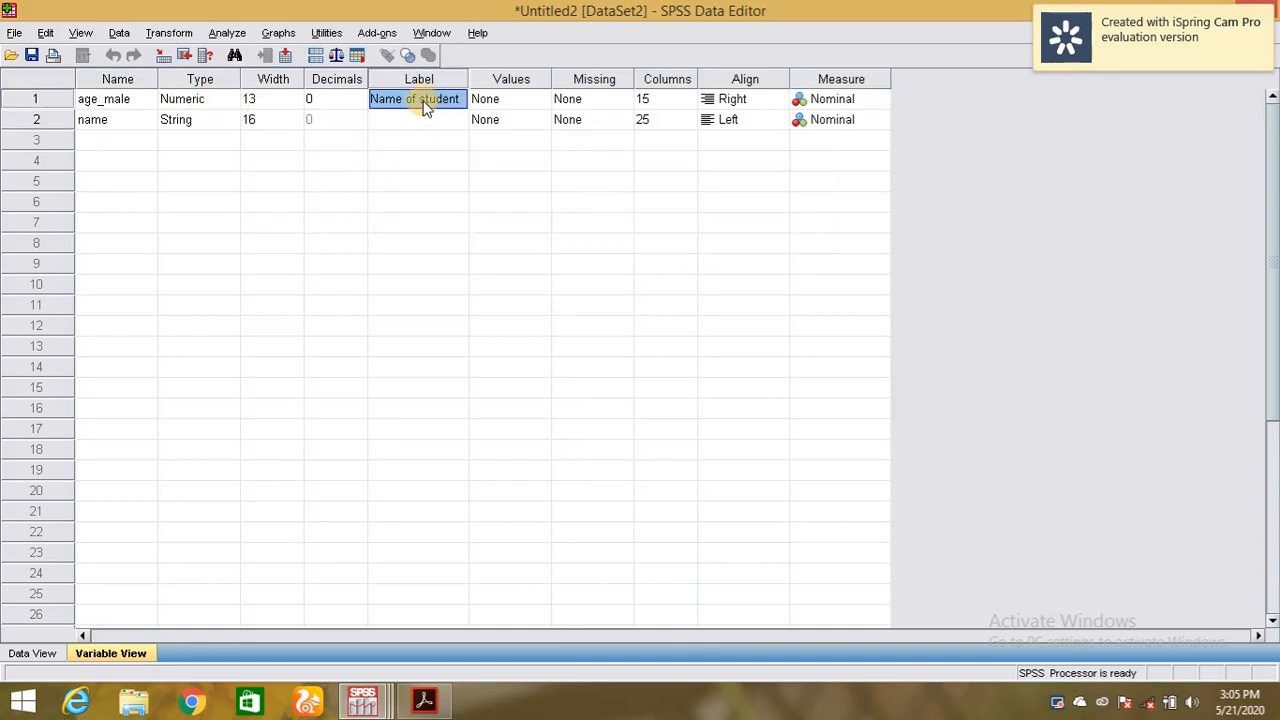
# Replace the name age_male with gen for the first variable.
pyautogui.click(505, 100)
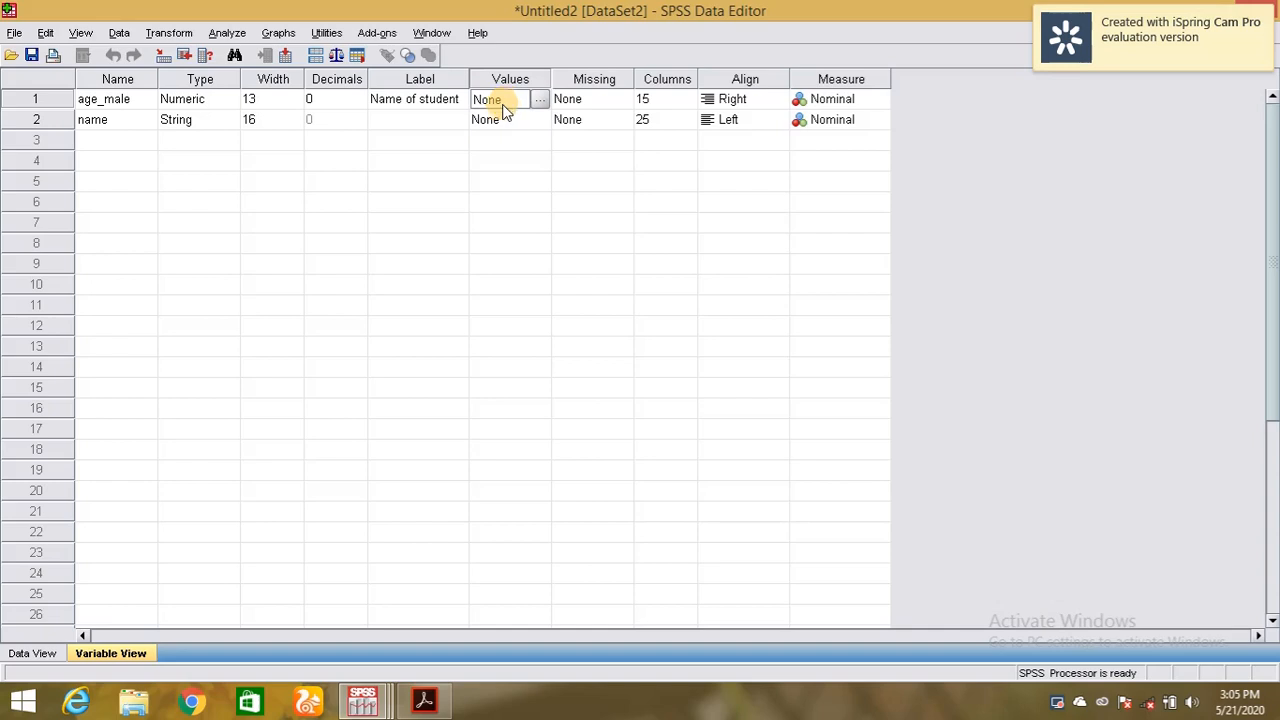
pyautogui.click(540, 100)
pyautogui.doubleClick(115, 100)
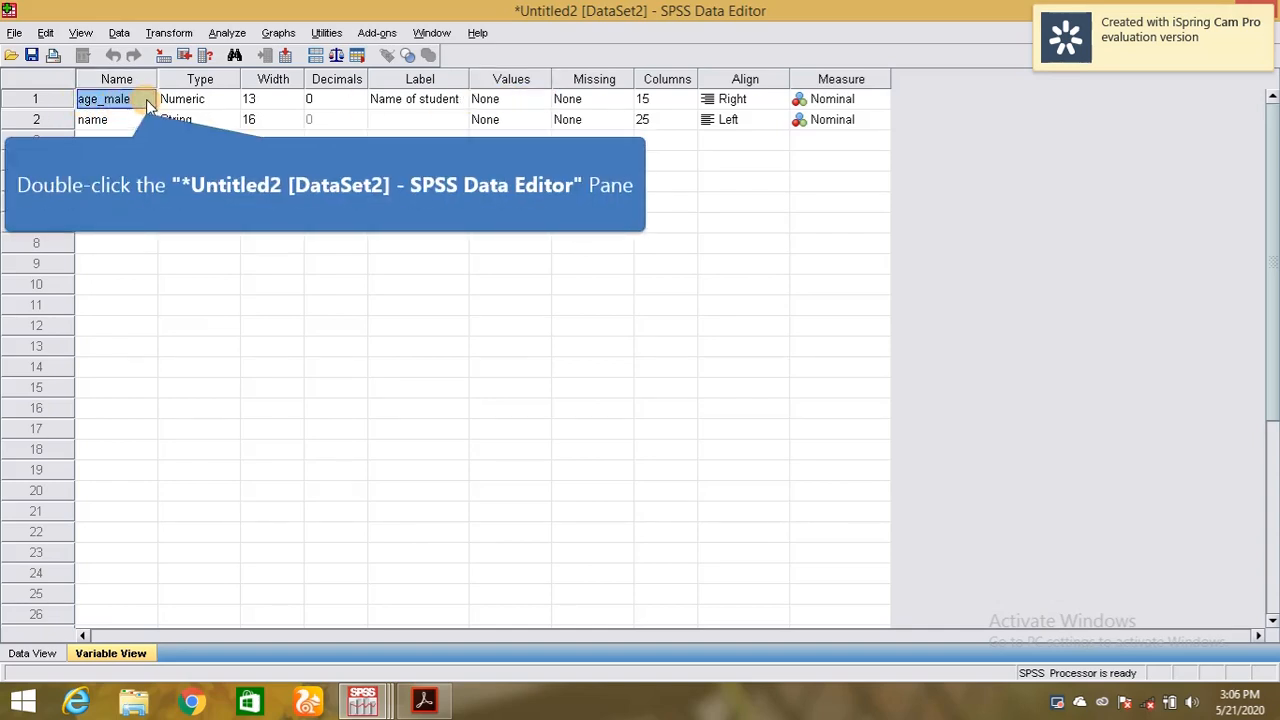
pyautogui.click(146, 99)
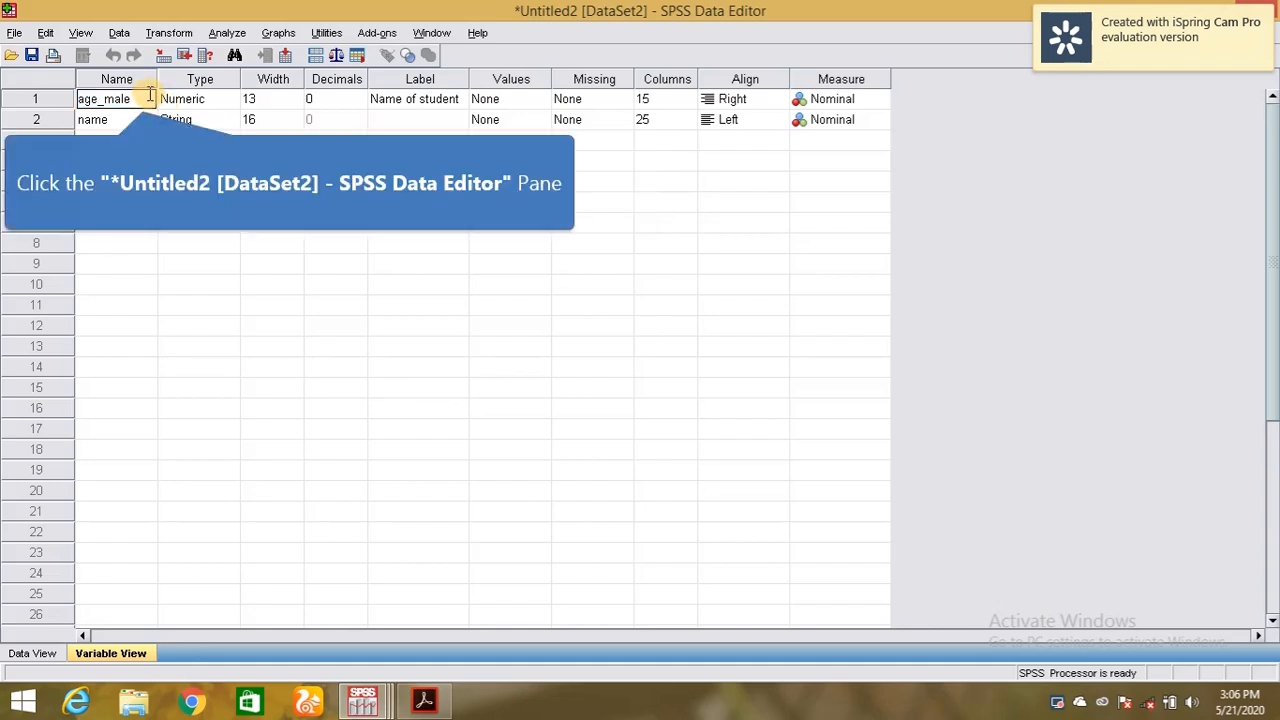
pyautogui.press('BackSpace')
pyautogui.press('BackSpace')
pyautogui.press('BackSpace')
pyautogui.press('BackSpace')
pyautogui.press('BackSpace')
pyautogui.press('BackSpace')
pyautogui.press('BackSpace')
pyautogui.press('BackSpace')
pyautogui.press('BackSpace')
pyautogui.press('BackSpace')
pyautogui.press('BackSpace')
pyautogui.press('BackSpace')
pyautogui.press('BackSpace')
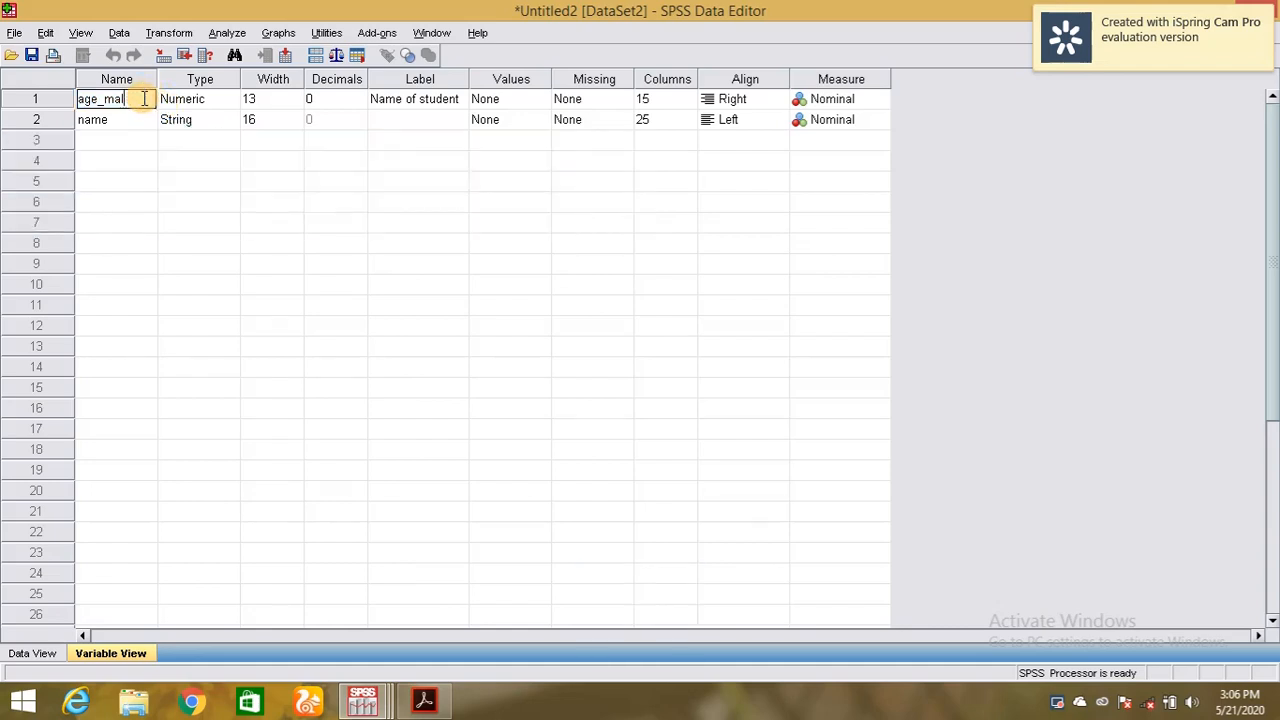
pyautogui.write('gen')
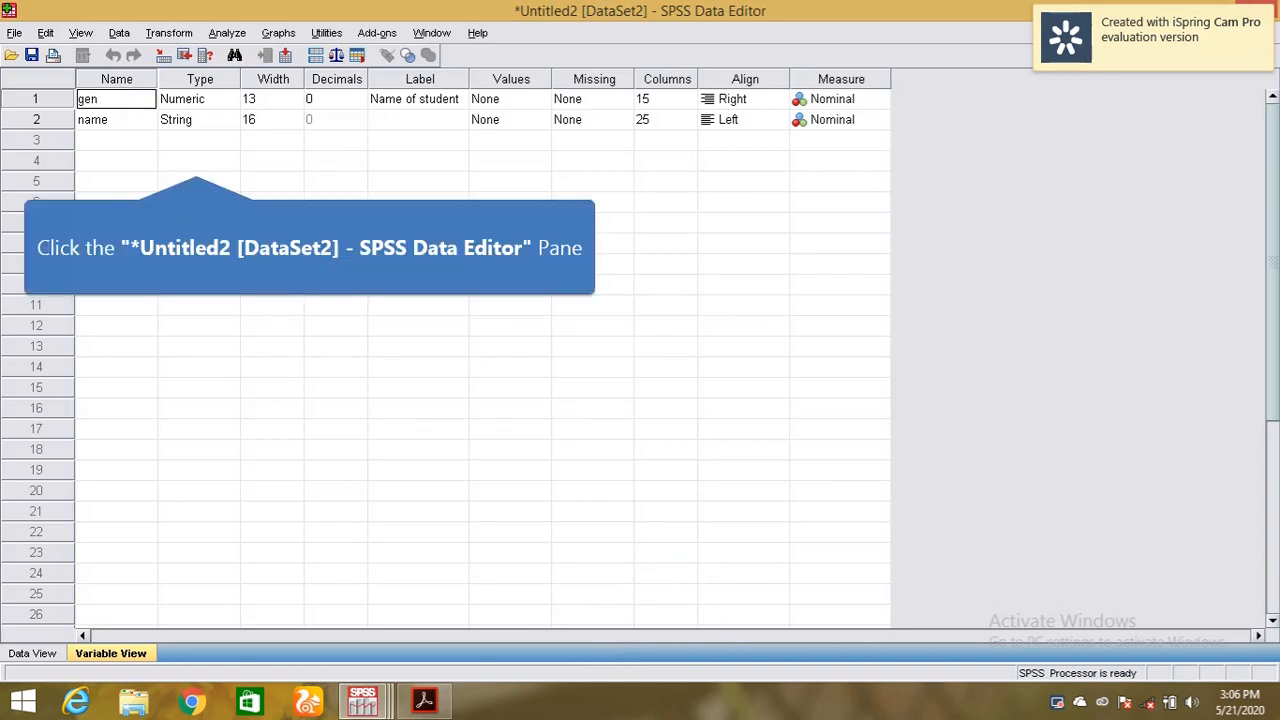
pyautogui.click(196, 162)
pyautogui.click(521, 104)
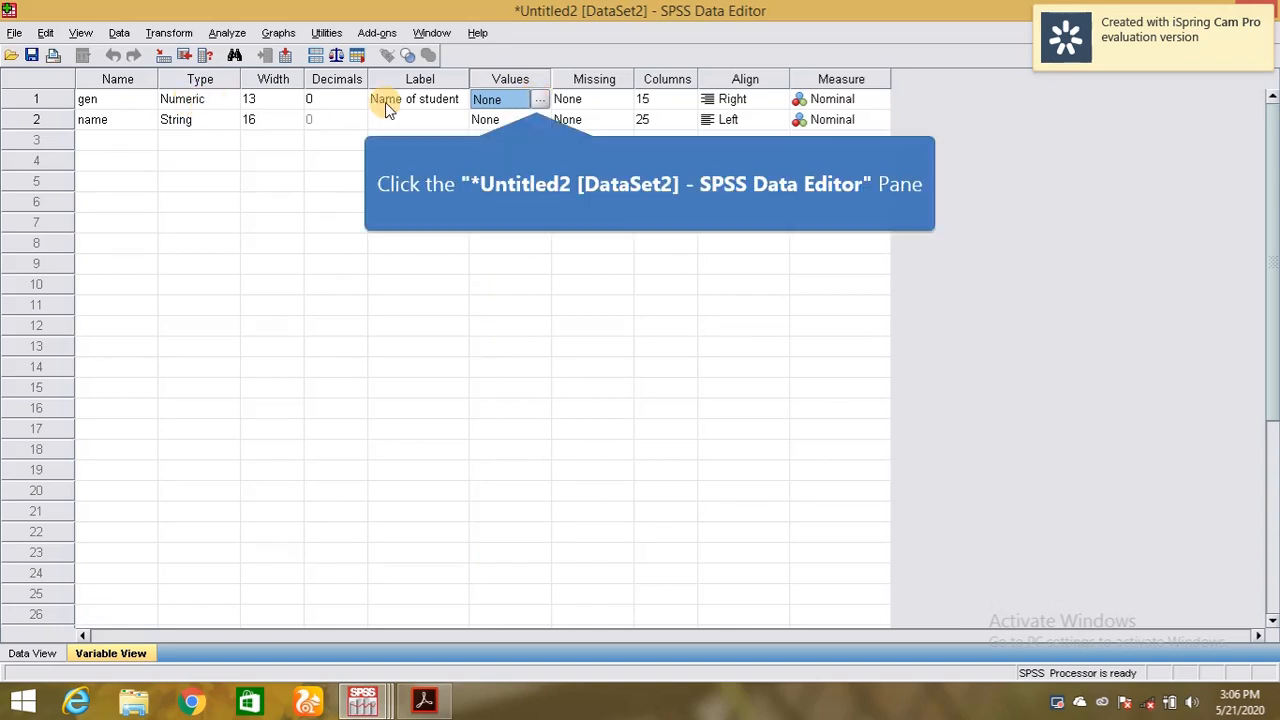
# Add value label 1 = male for gen and enter code 2 with label female.
pyautogui.click(538, 100)
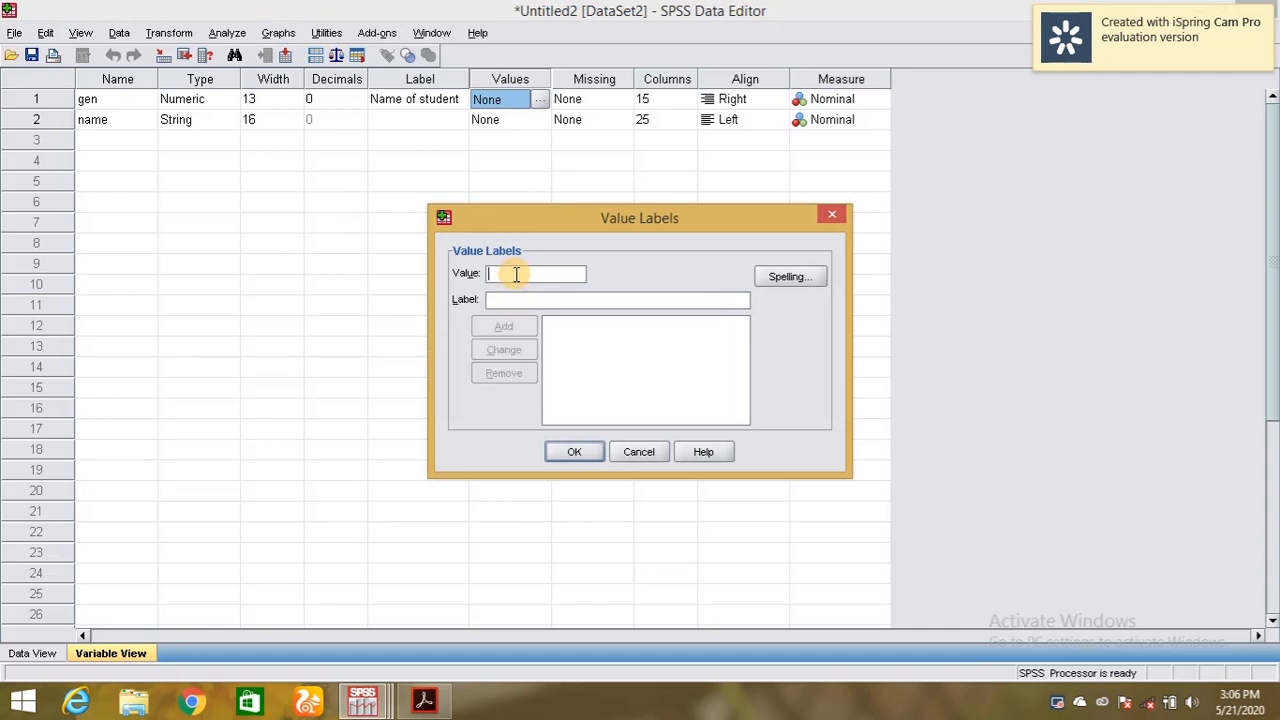
pyautogui.write('1')
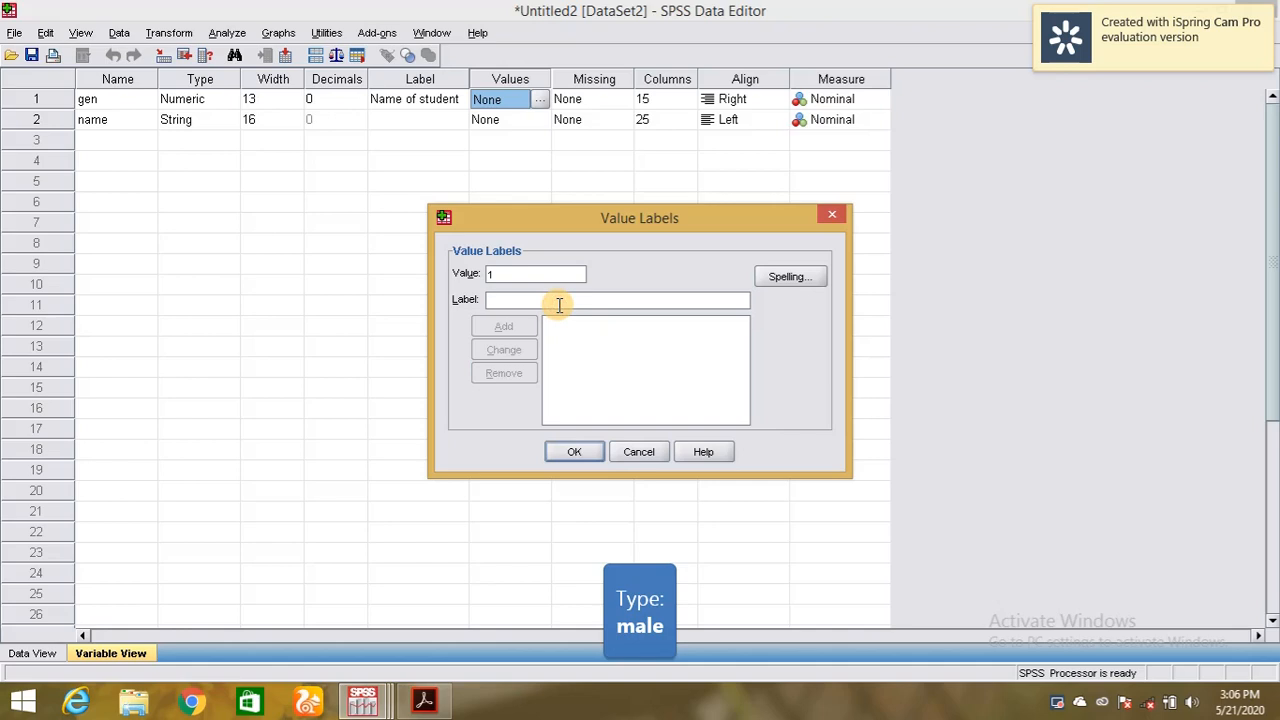
pyautogui.write('male')
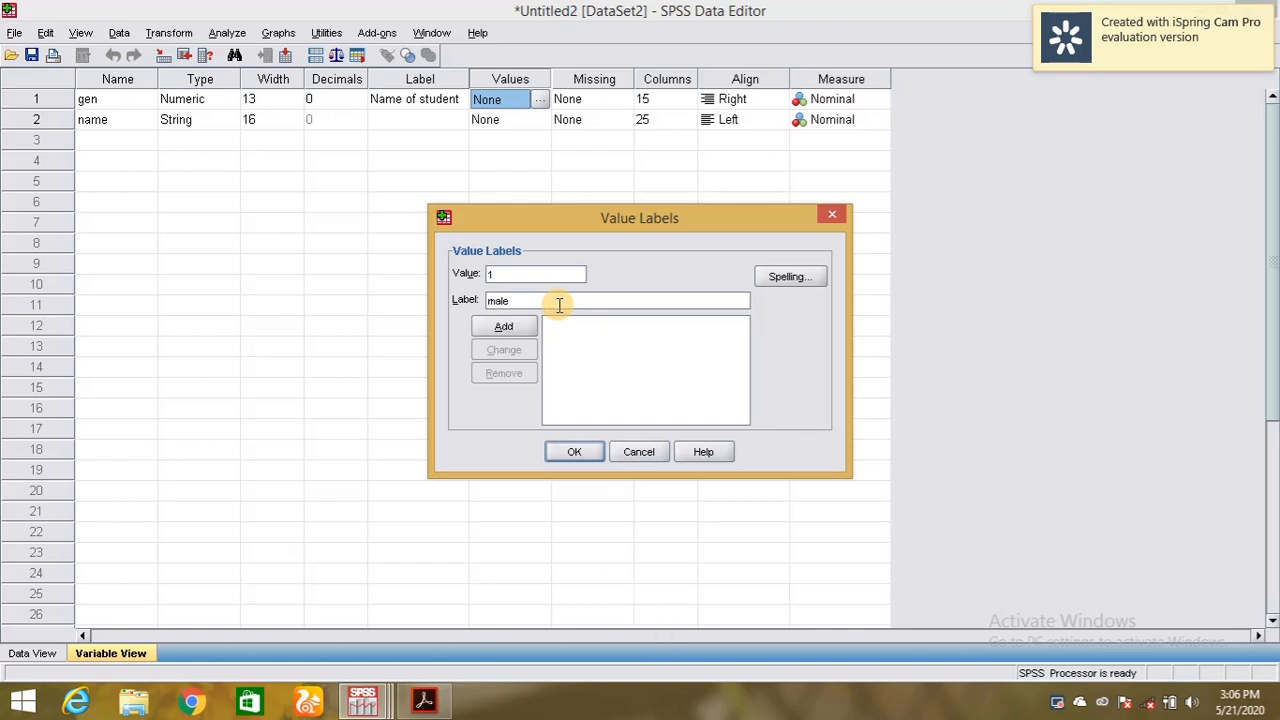
pyautogui.click(522, 327)
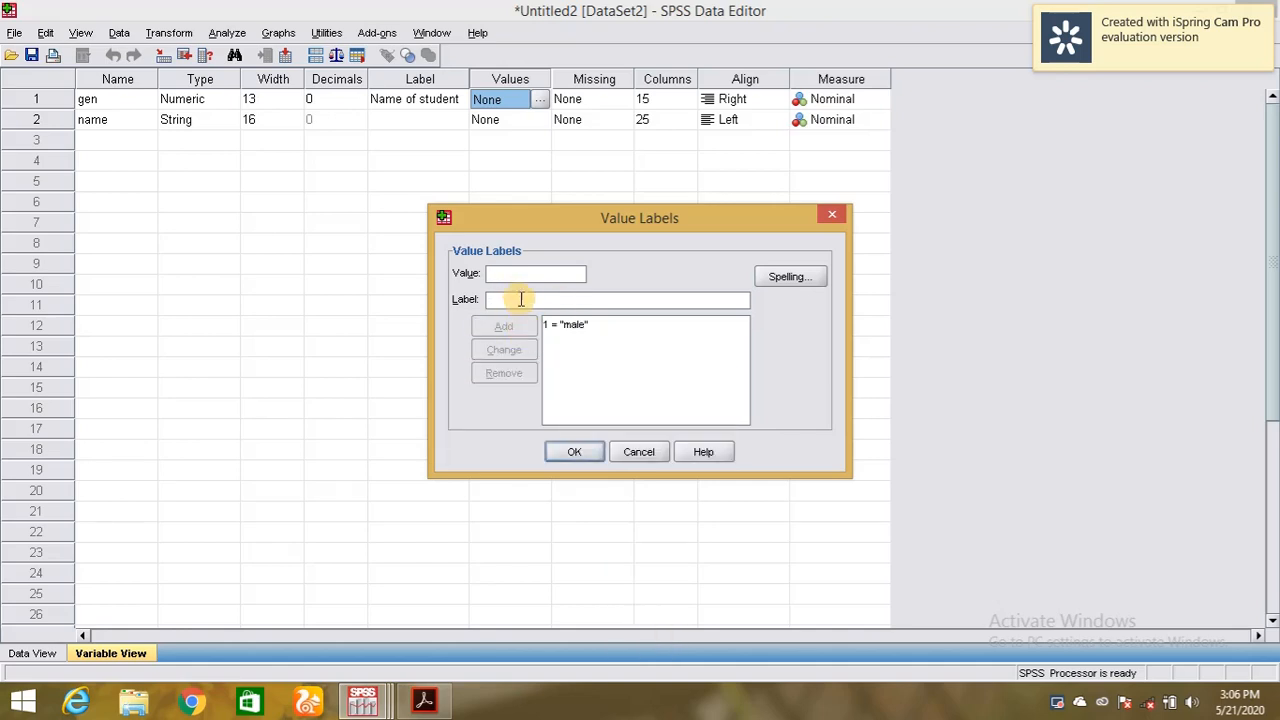
pyautogui.click(516, 278)
pyautogui.write('2')
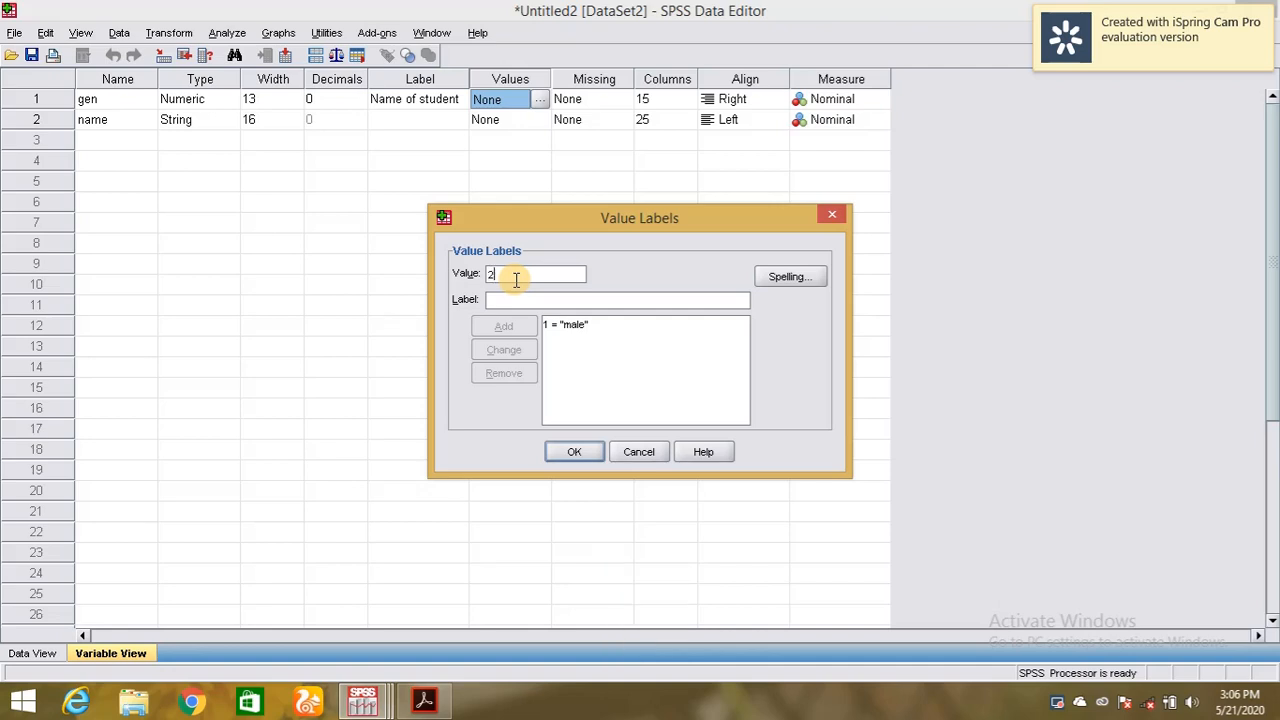
pyautogui.click(522, 300)
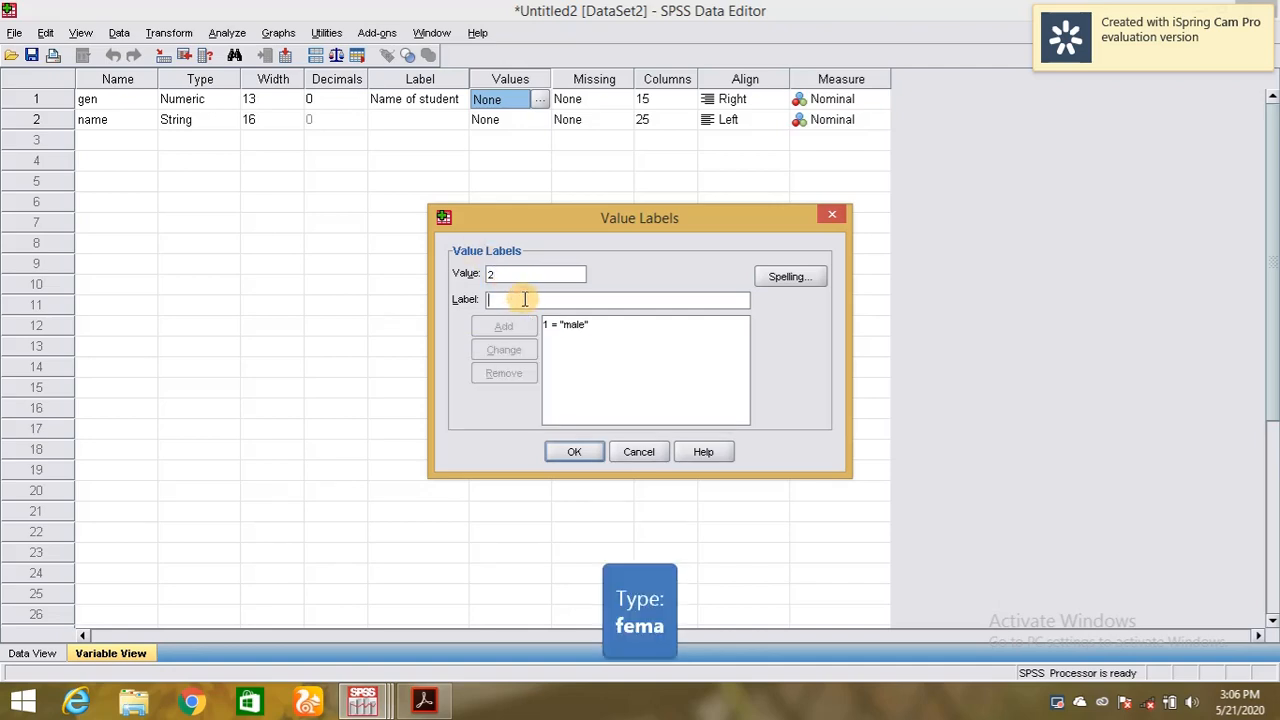
pyautogui.write('female')
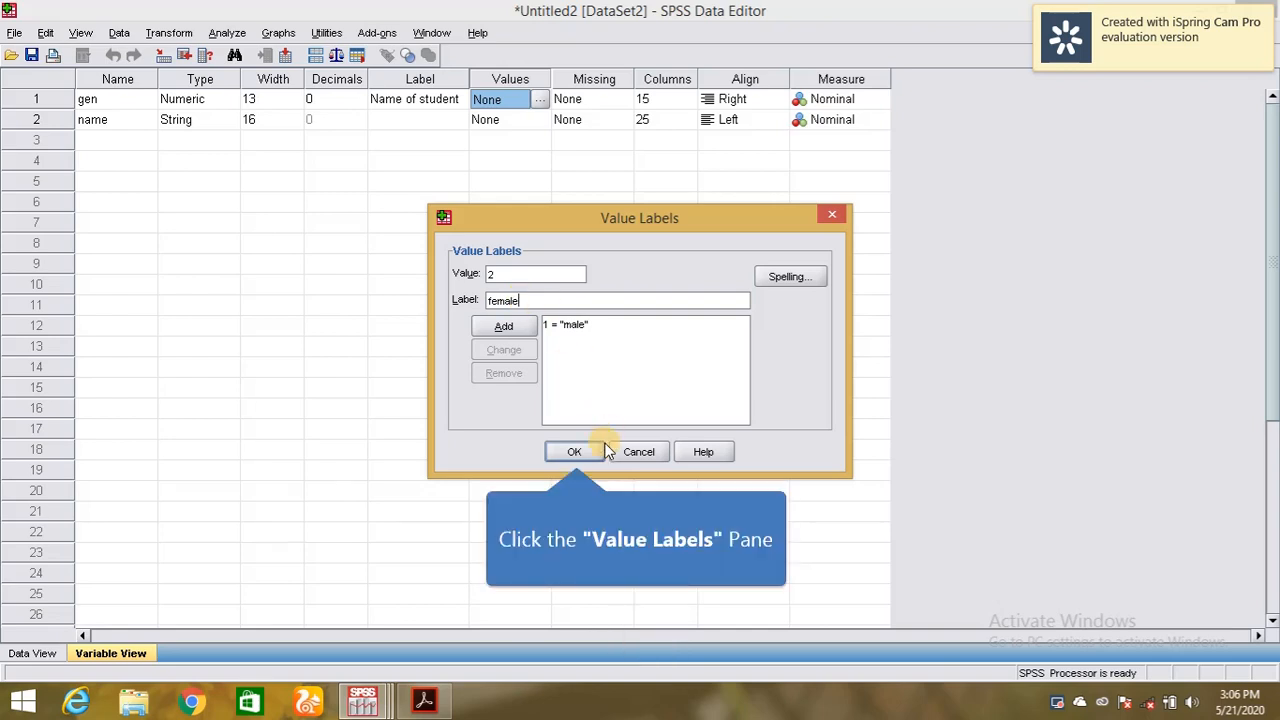
# Add the pending 2 = female label, save, and reopen the value labels to verify.
pyautogui.click(575, 452)
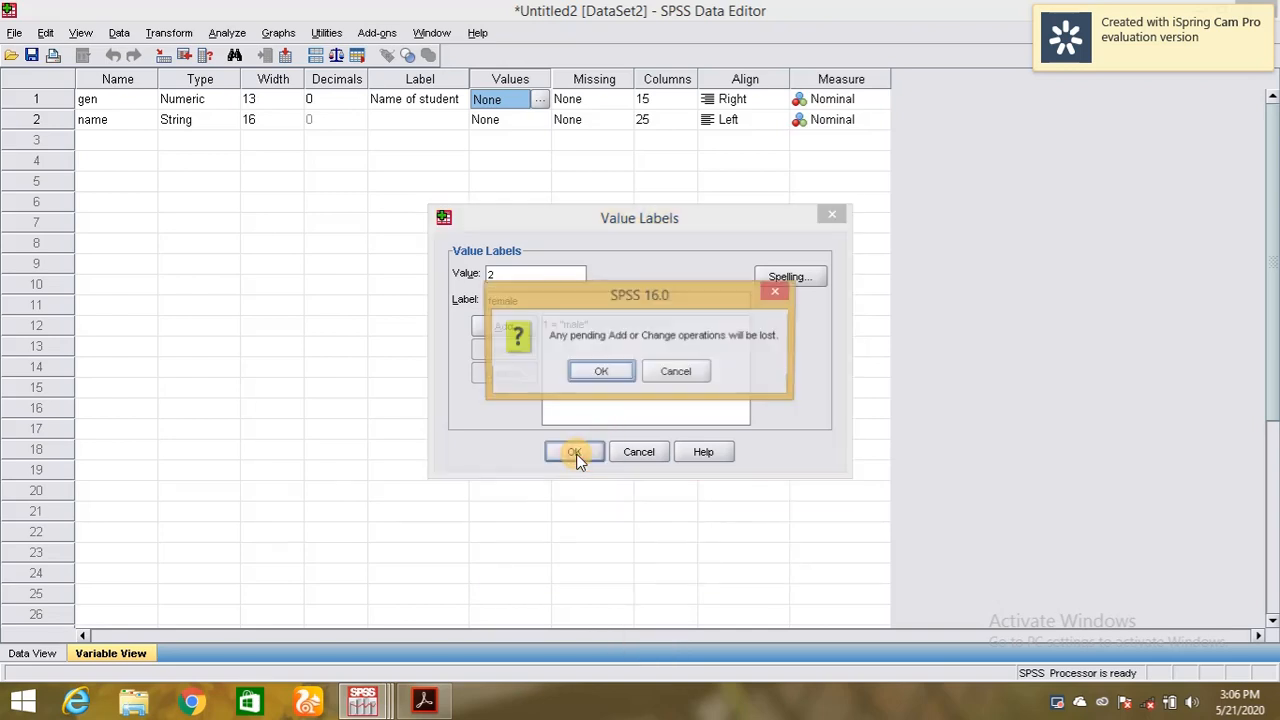
pyautogui.click(675, 373)
pyautogui.click(496, 328)
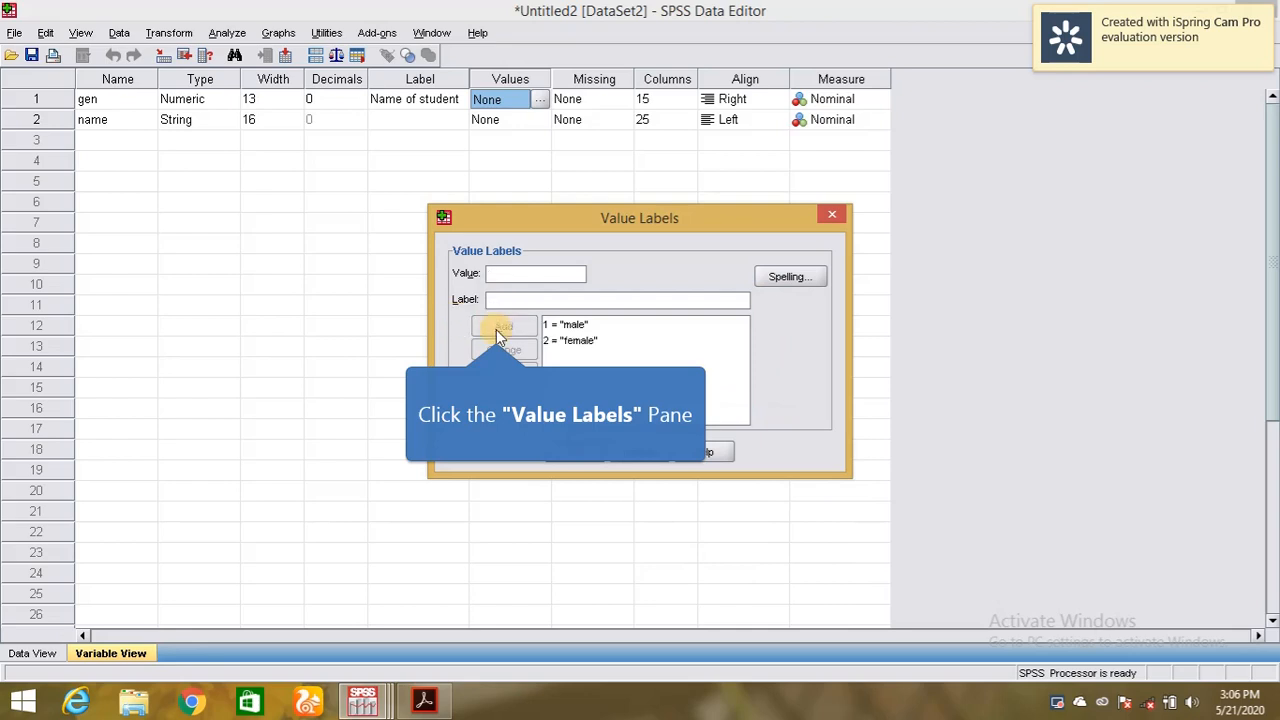
pyautogui.click(564, 451)
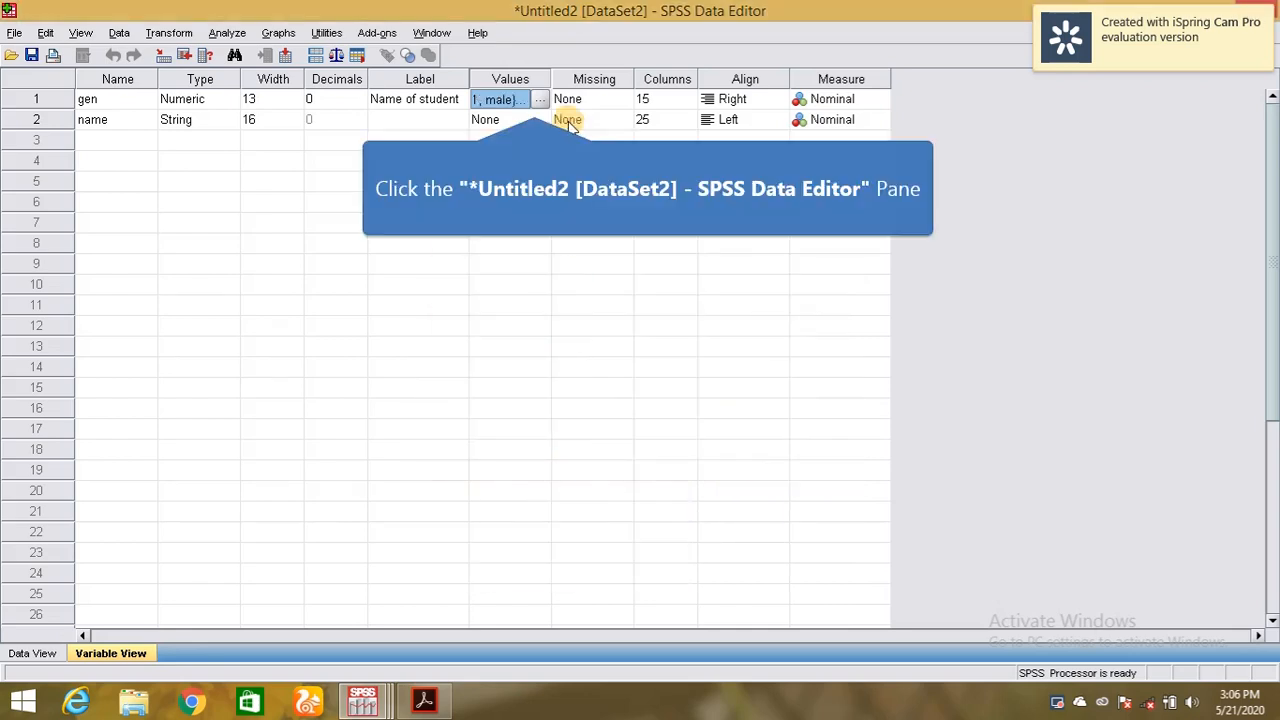
pyautogui.click(539, 99)
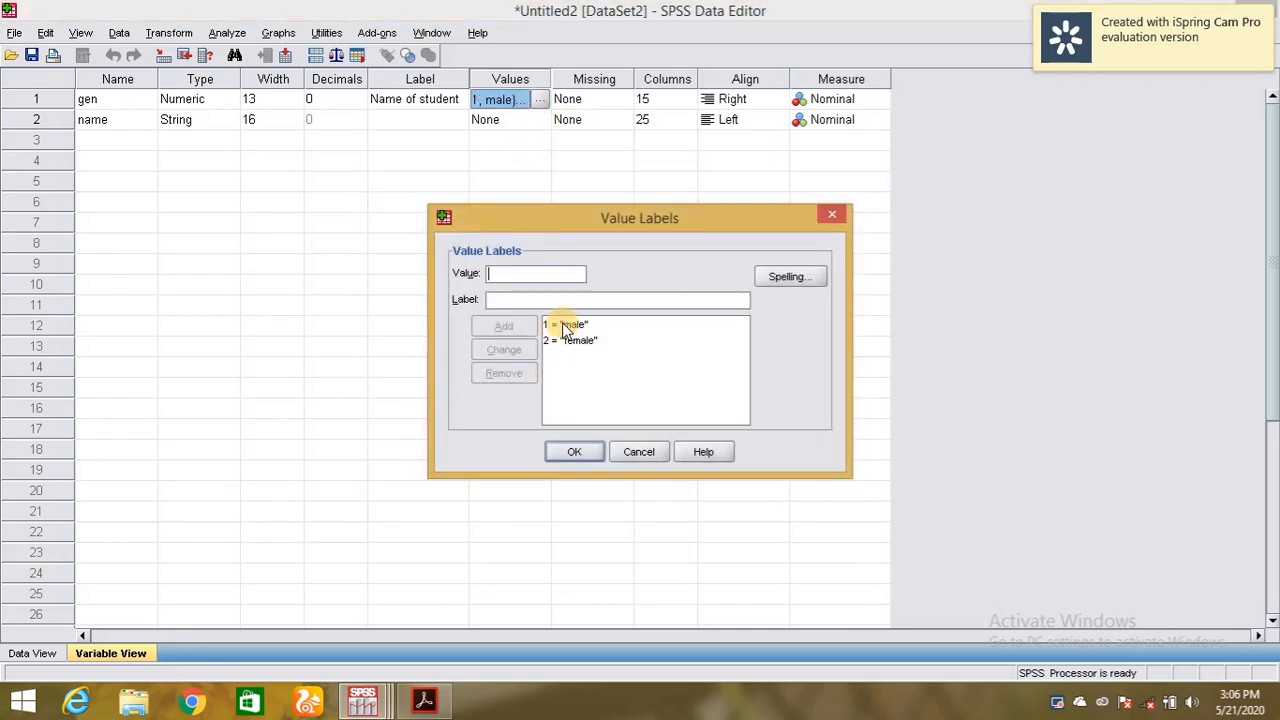
pyautogui.click(580, 450)
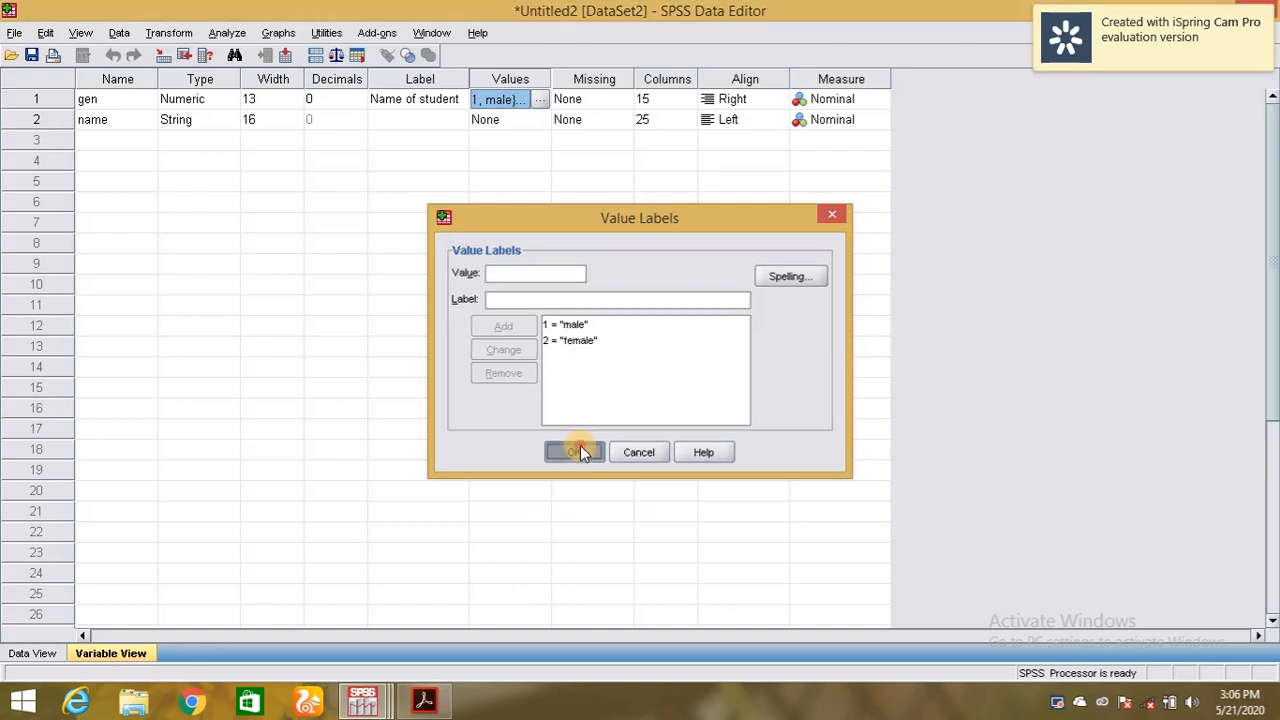
# In Data View, replace case 1's gen value 15 with 1 and toggle value labels.
pyautogui.click(22, 656)
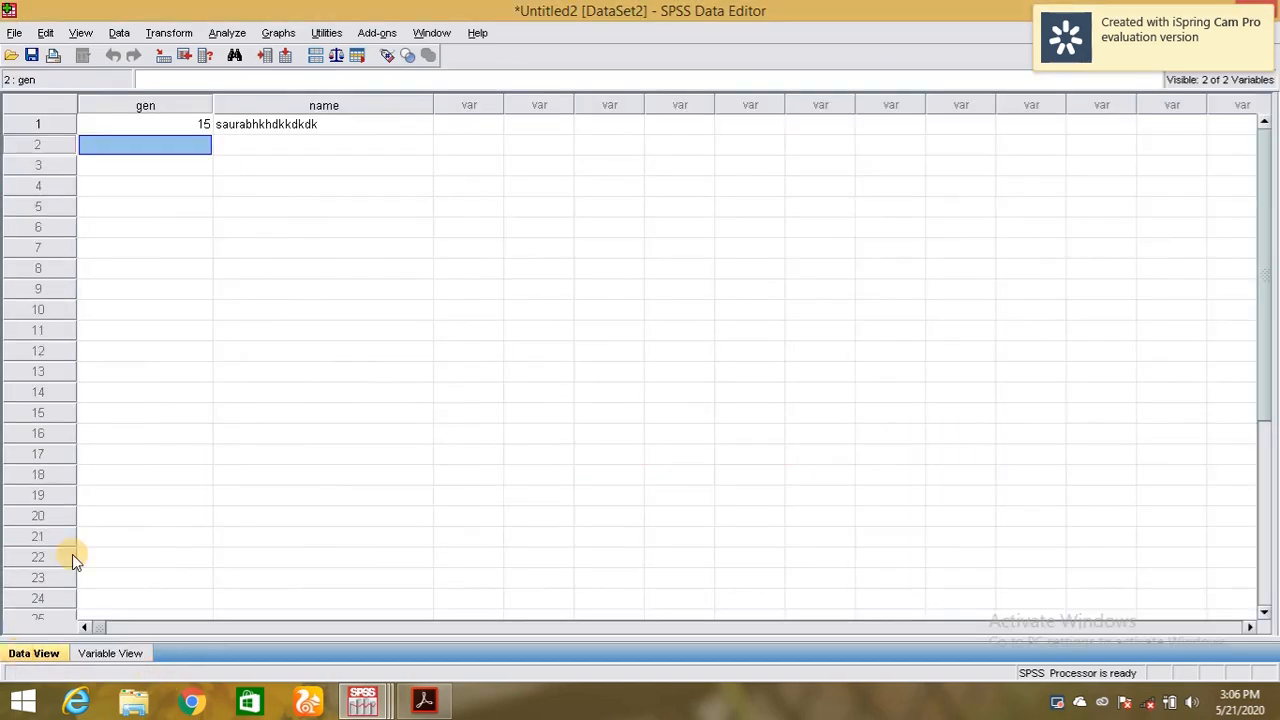
pyautogui.click(143, 127)
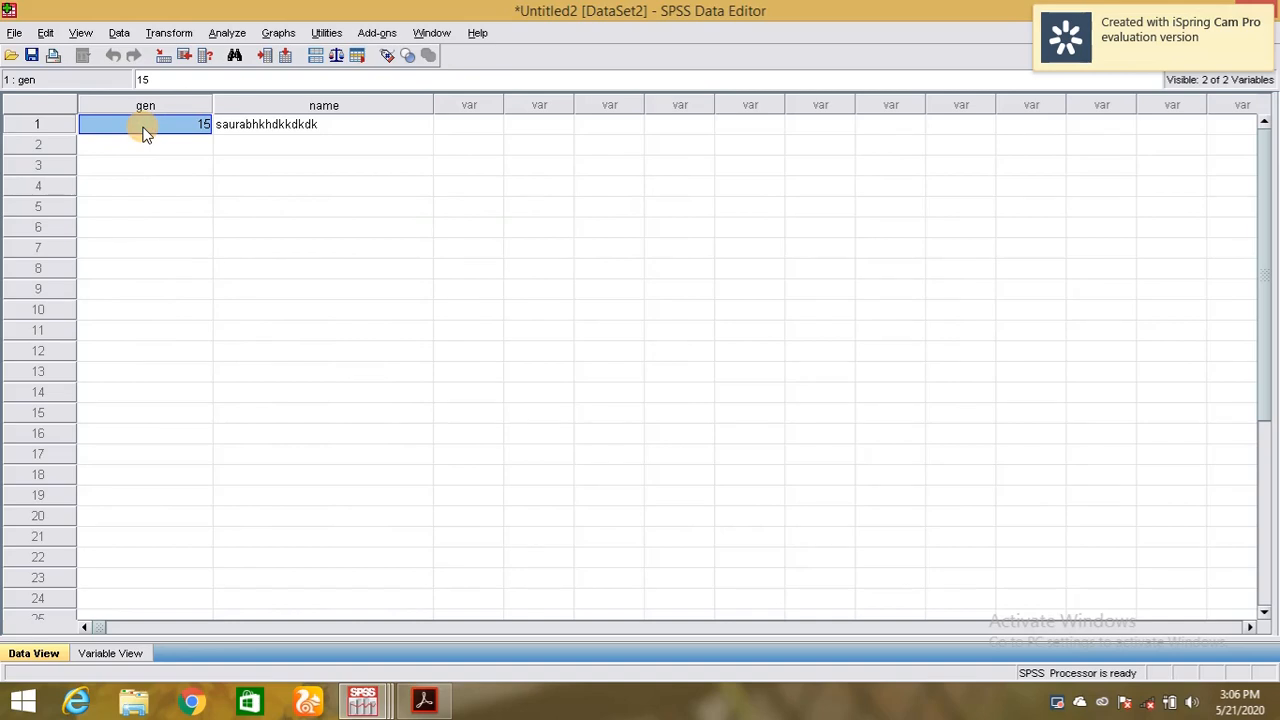
pyautogui.press('Delete')
pyautogui.write('1')
pyautogui.click(385, 57)
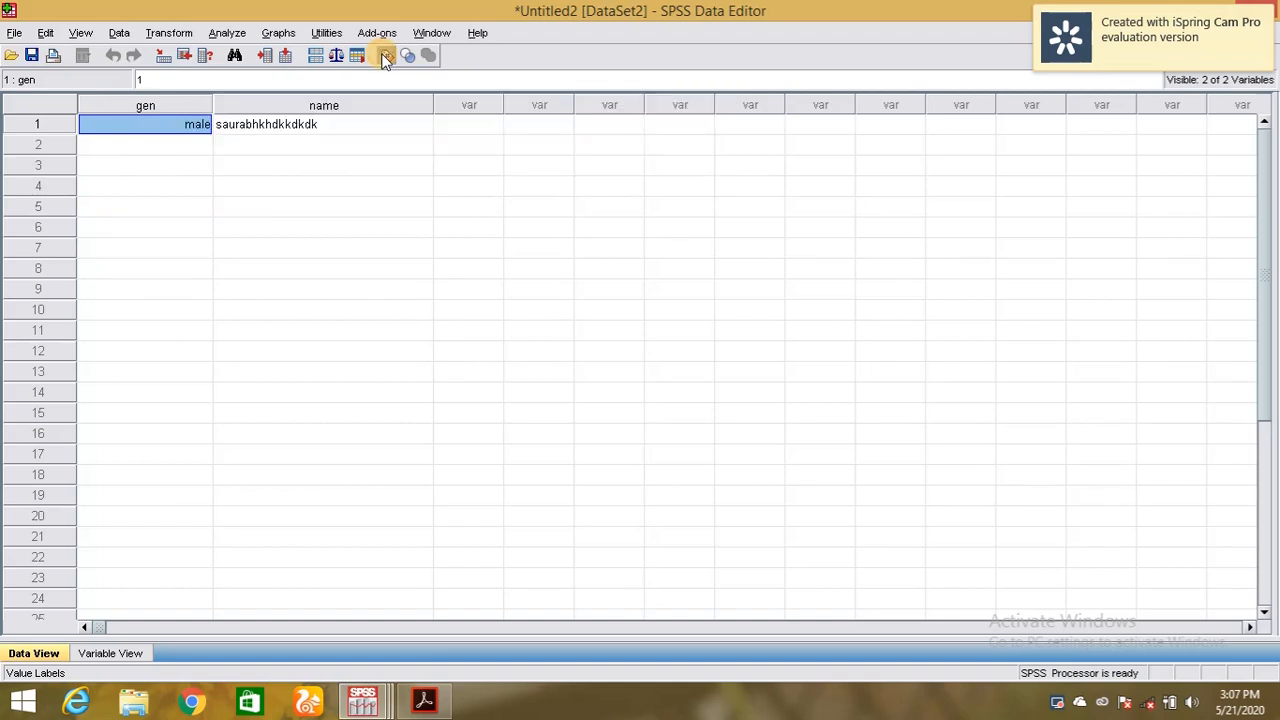
pyautogui.click(385, 57)
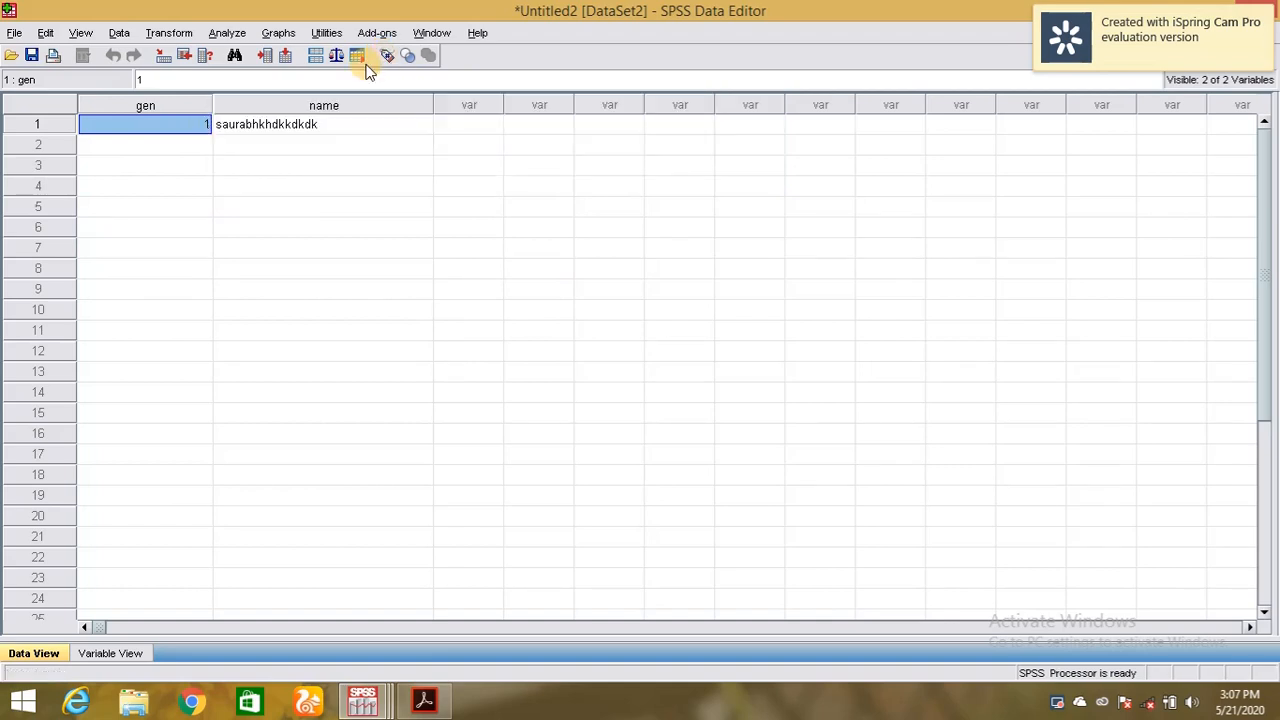
# Change case 1's gen value to 2 and confirm it displays as female.
pyautogui.press('Delete')
pyautogui.write('2')
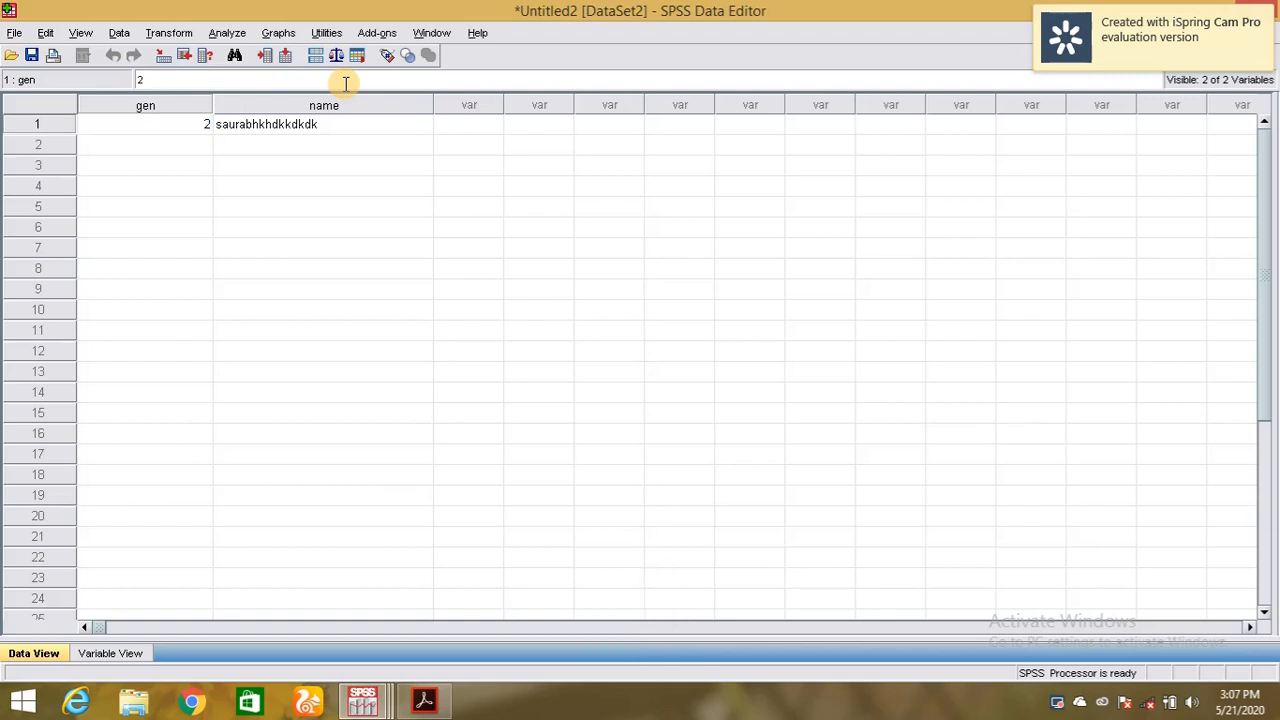
pyautogui.click(389, 55)
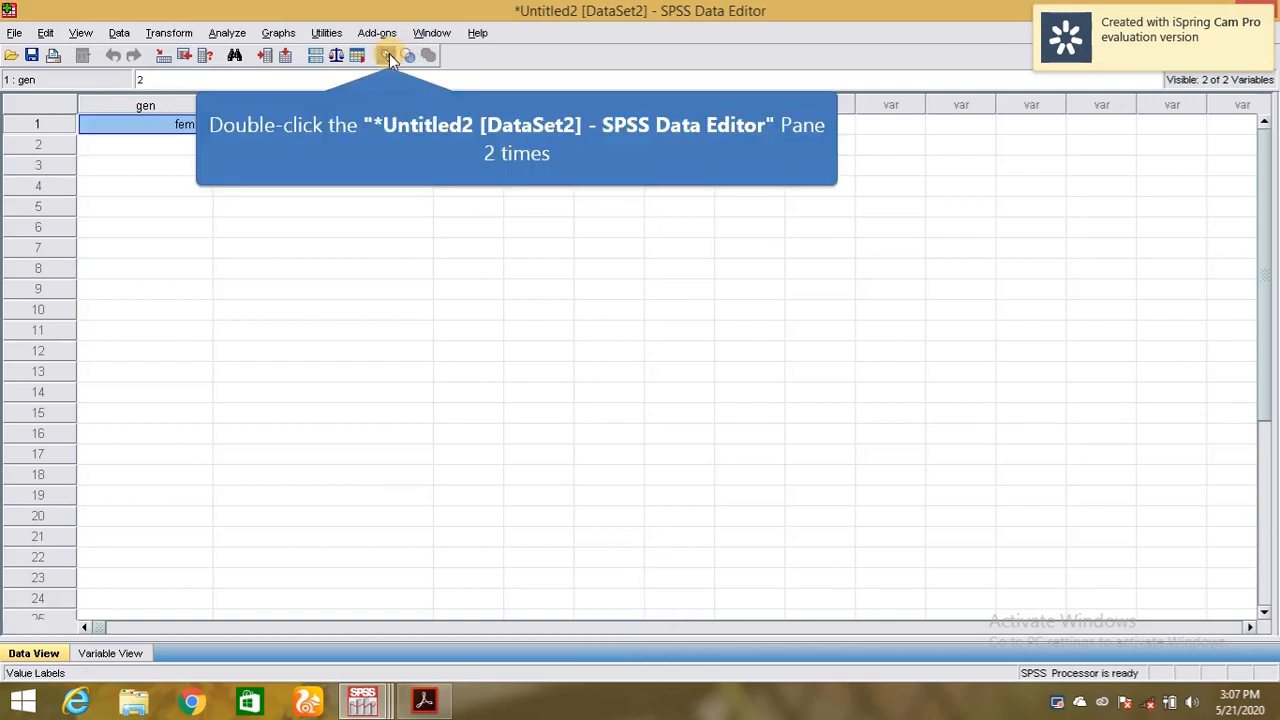
pyautogui.click(389, 54)
pyautogui.click(389, 54)
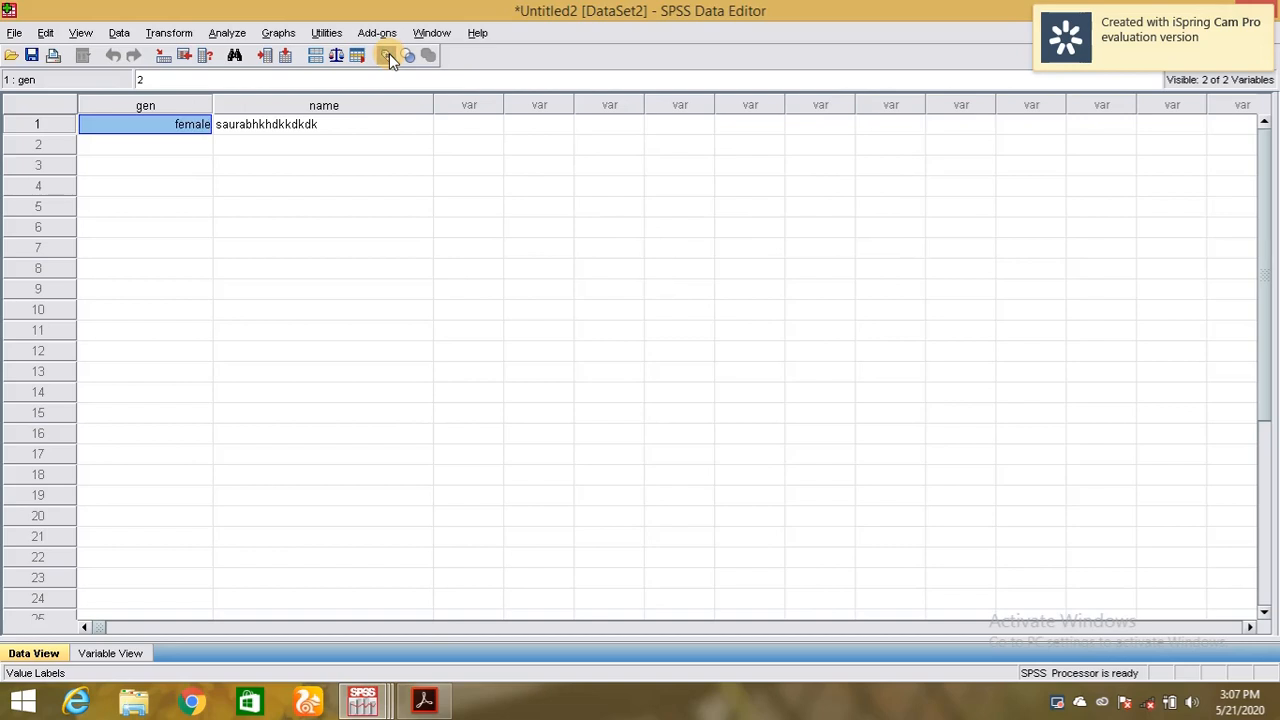
pyautogui.click(389, 54)
pyautogui.click(389, 54)
pyautogui.click(100, 653)
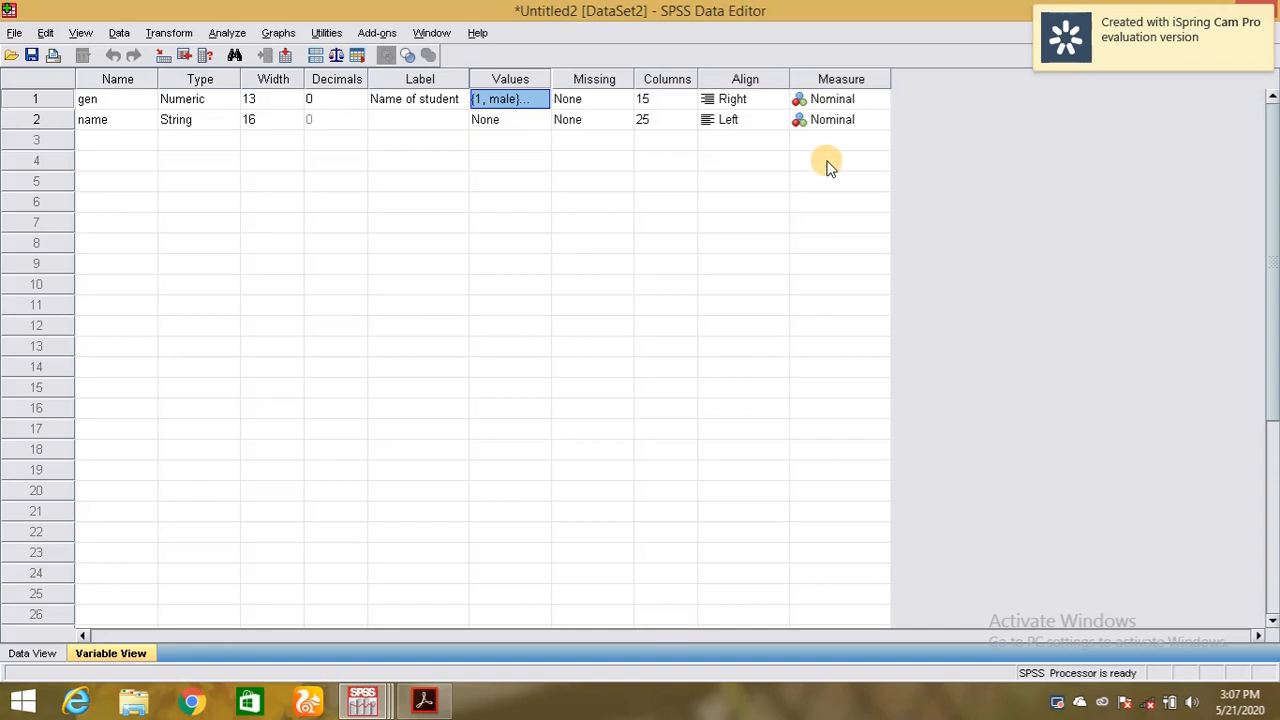
# Narrow the gen column in the data grid, then raise its Columns width to 58.
pyautogui.click(662, 99)
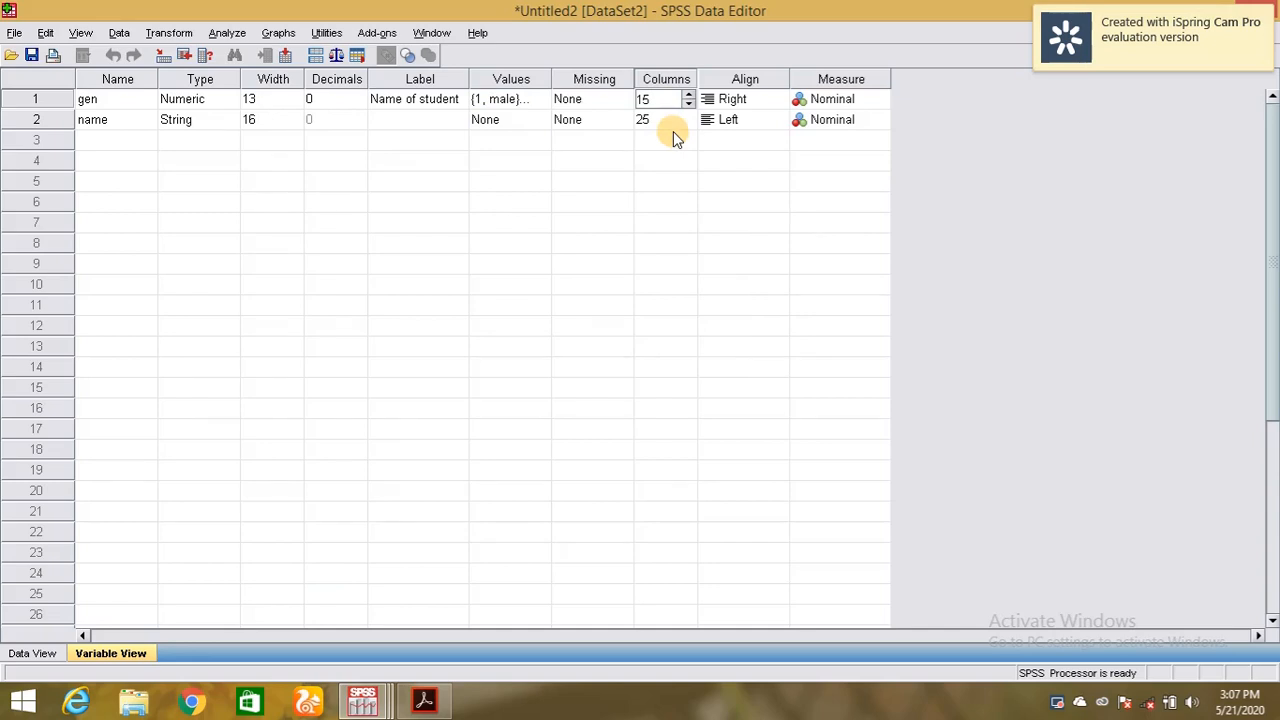
pyautogui.click(45, 653)
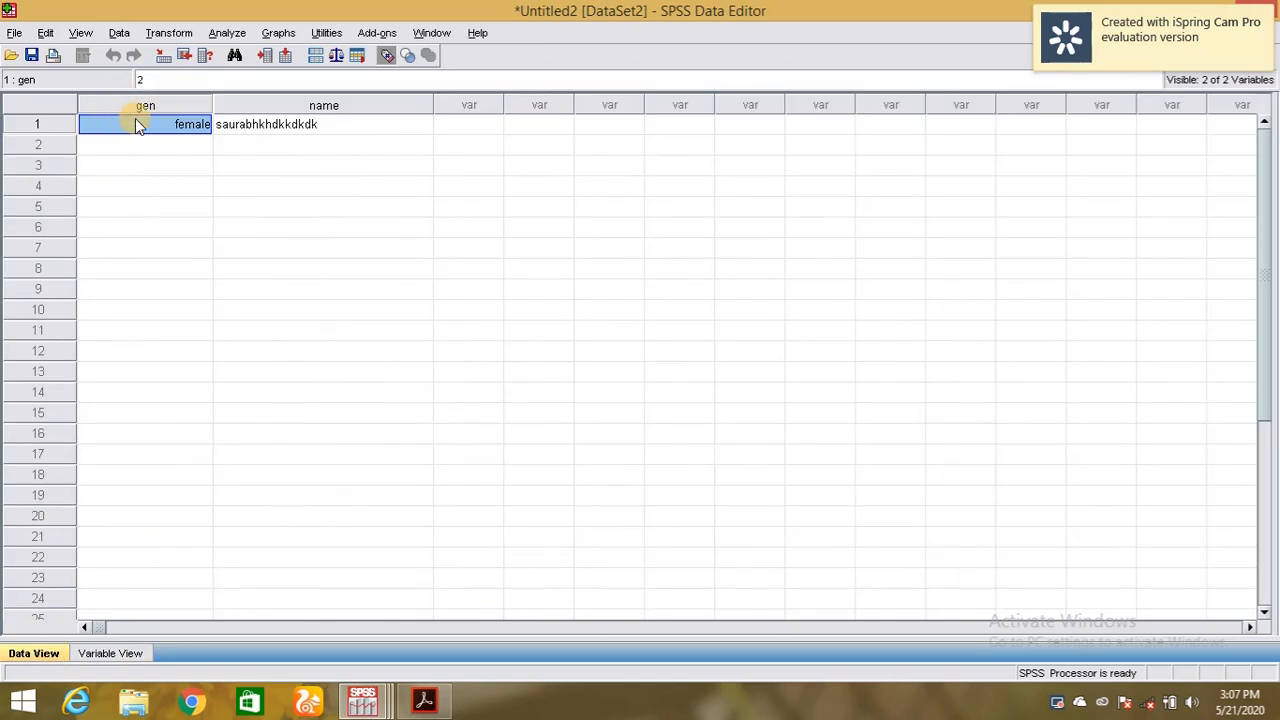
pyautogui.moveTo(211, 101); pyautogui.dragTo(170, 103)
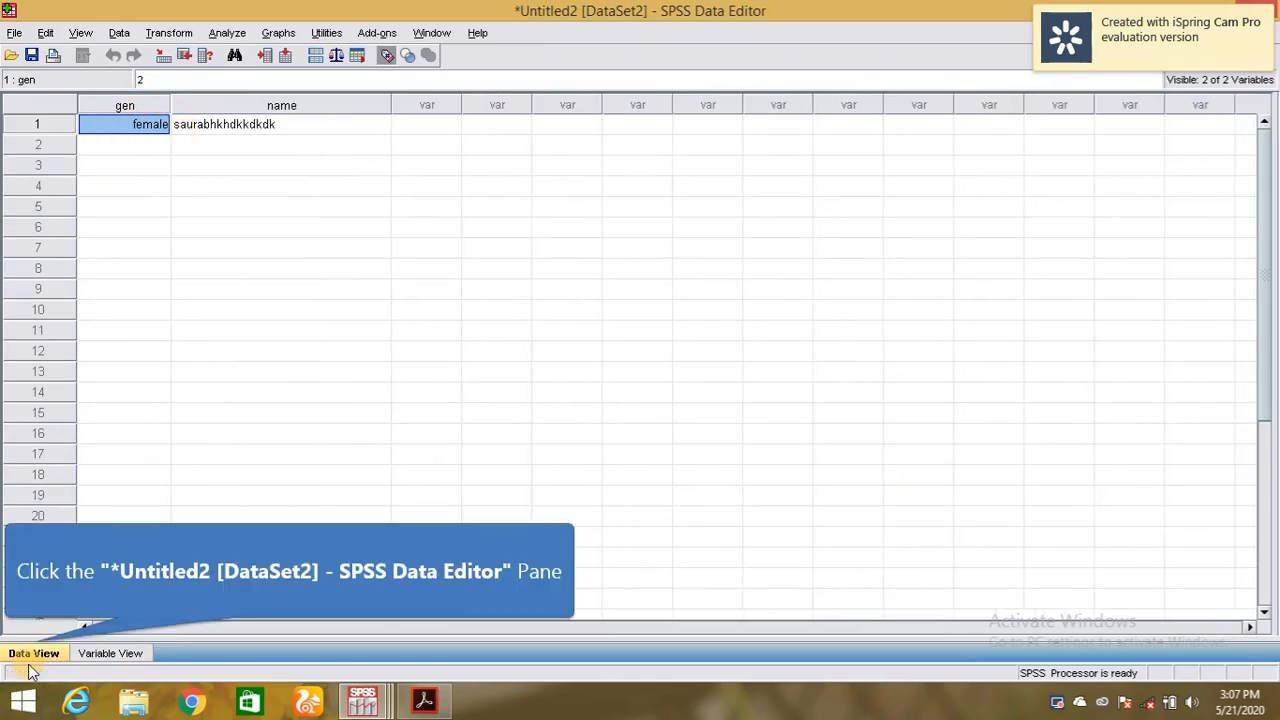
pyautogui.click(130, 653)
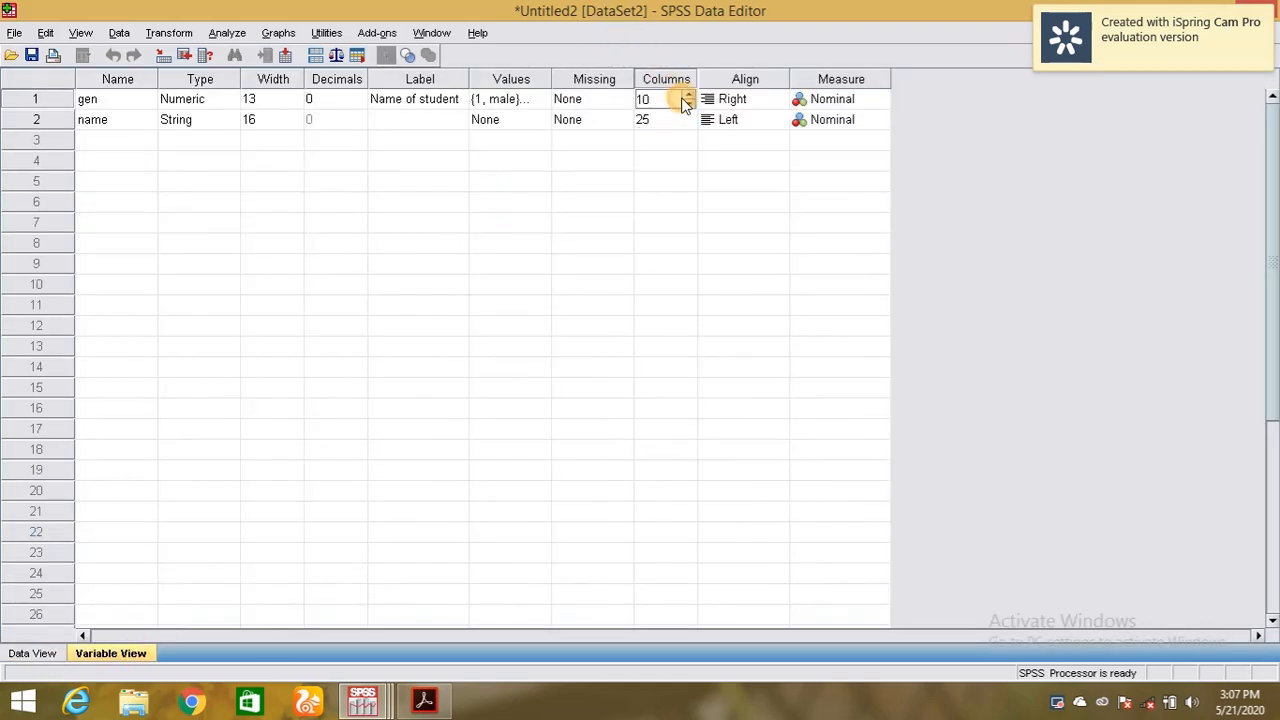
pyautogui.click(690, 95)
pyautogui.moveTo(690, 95); pyautogui.dragTo(690, 95)
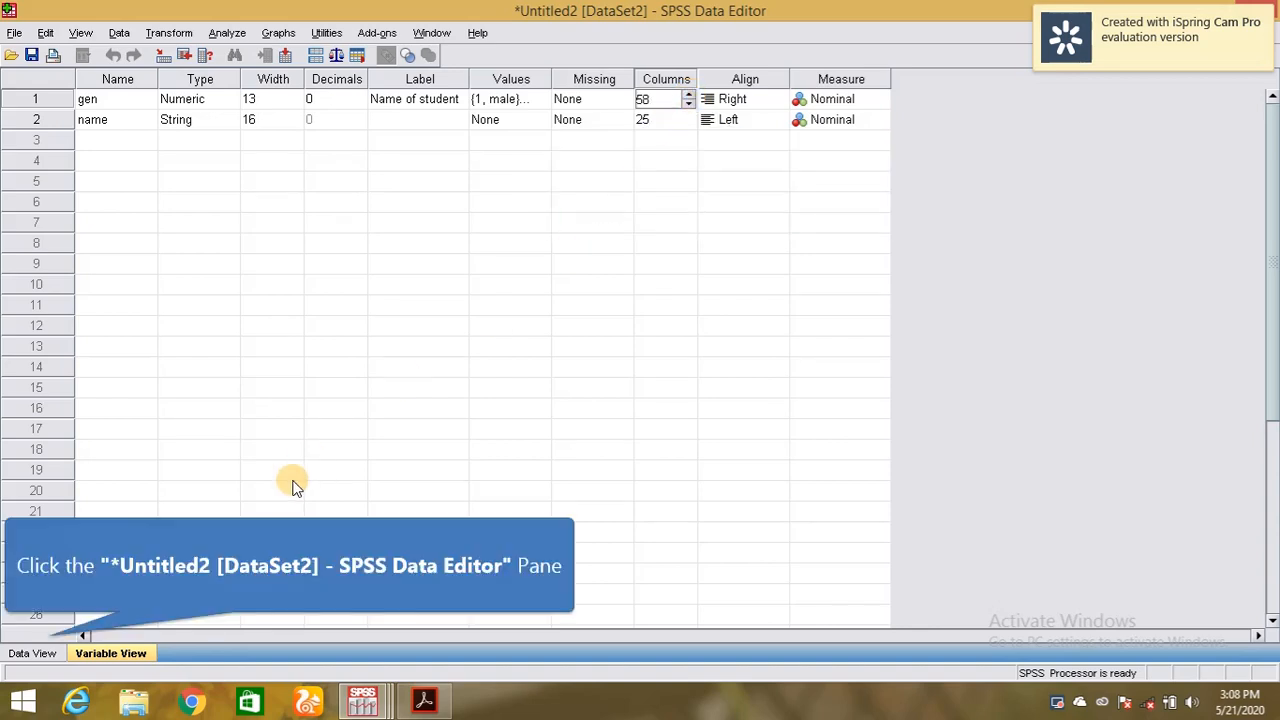
pyautogui.click(51, 653)
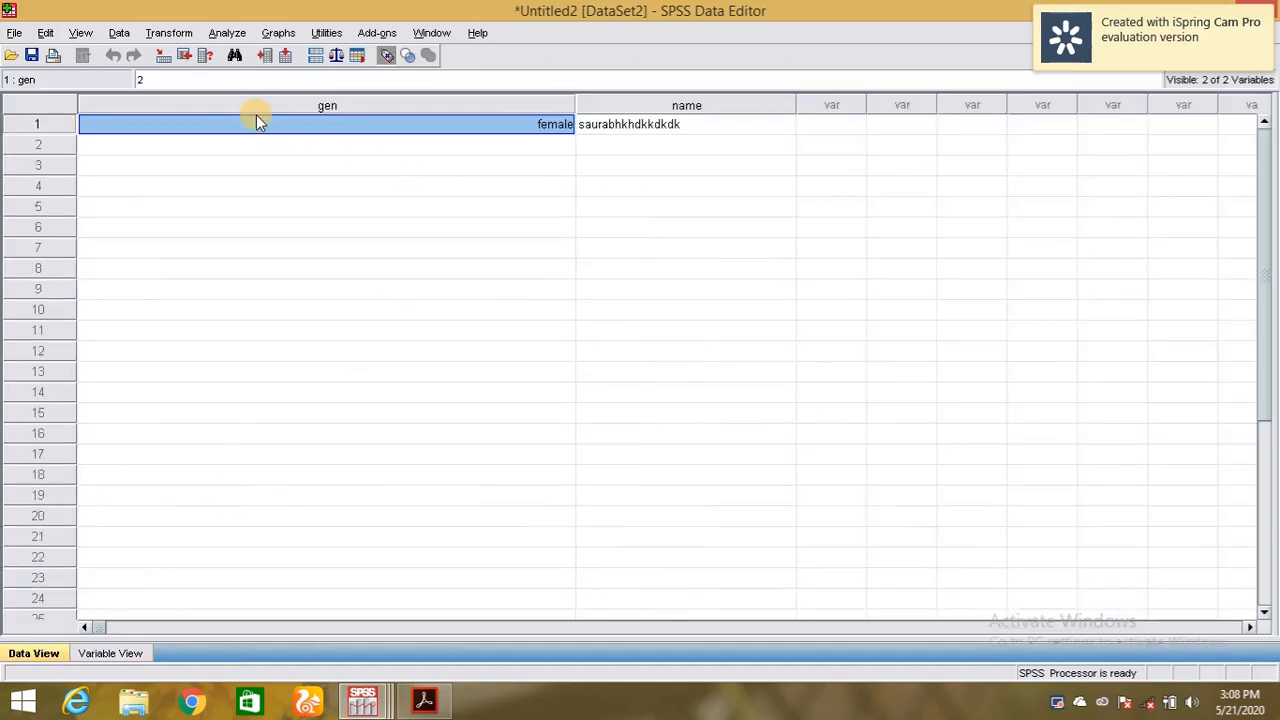
# Lower gen's column width from 58 to 4 and check the narrowed column.
pyautogui.click(95, 651)
pyautogui.click(659, 101)
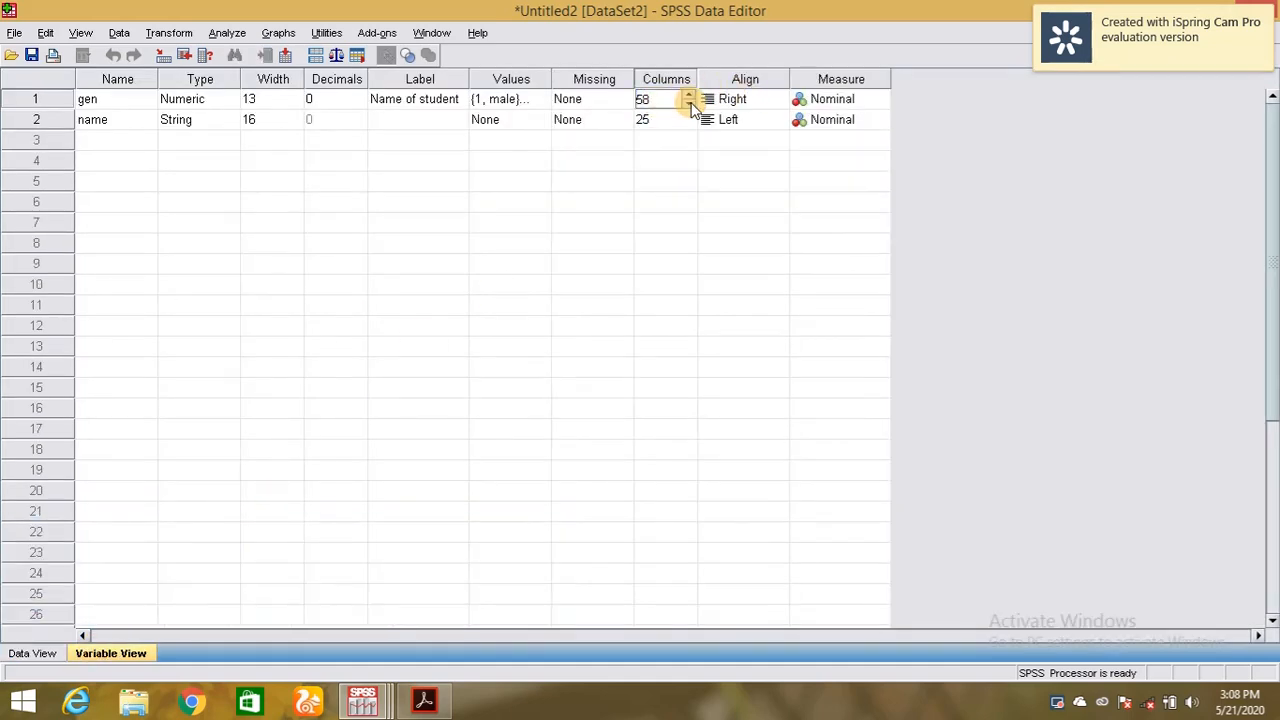
pyautogui.moveTo(690, 103); pyautogui.dragTo(690, 103)
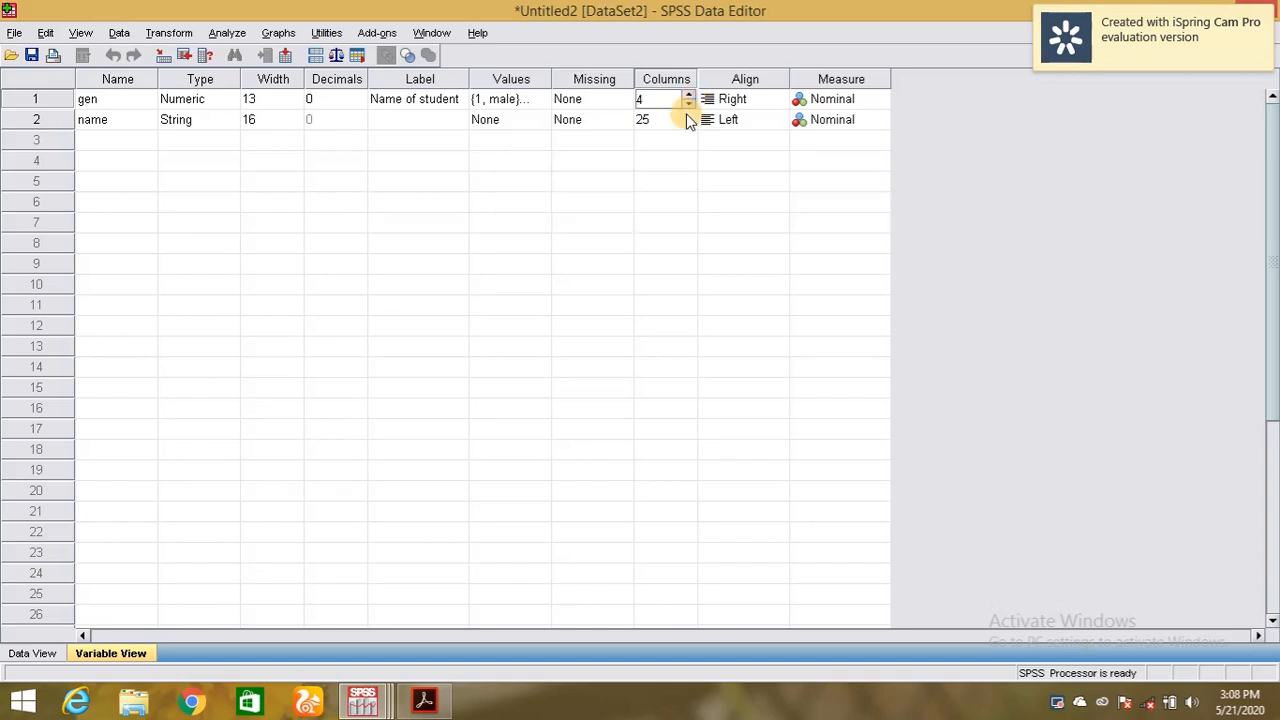
pyautogui.click(40, 654)
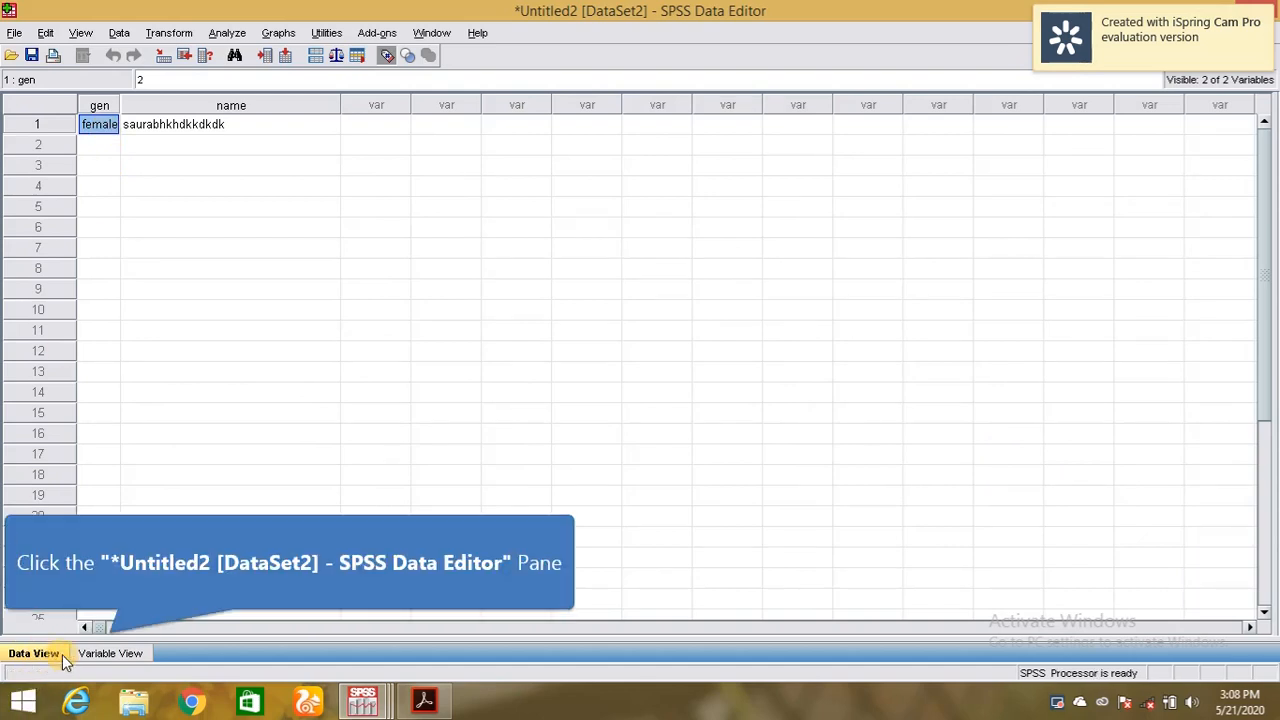
pyautogui.click(108, 653)
pyautogui.click(672, 101)
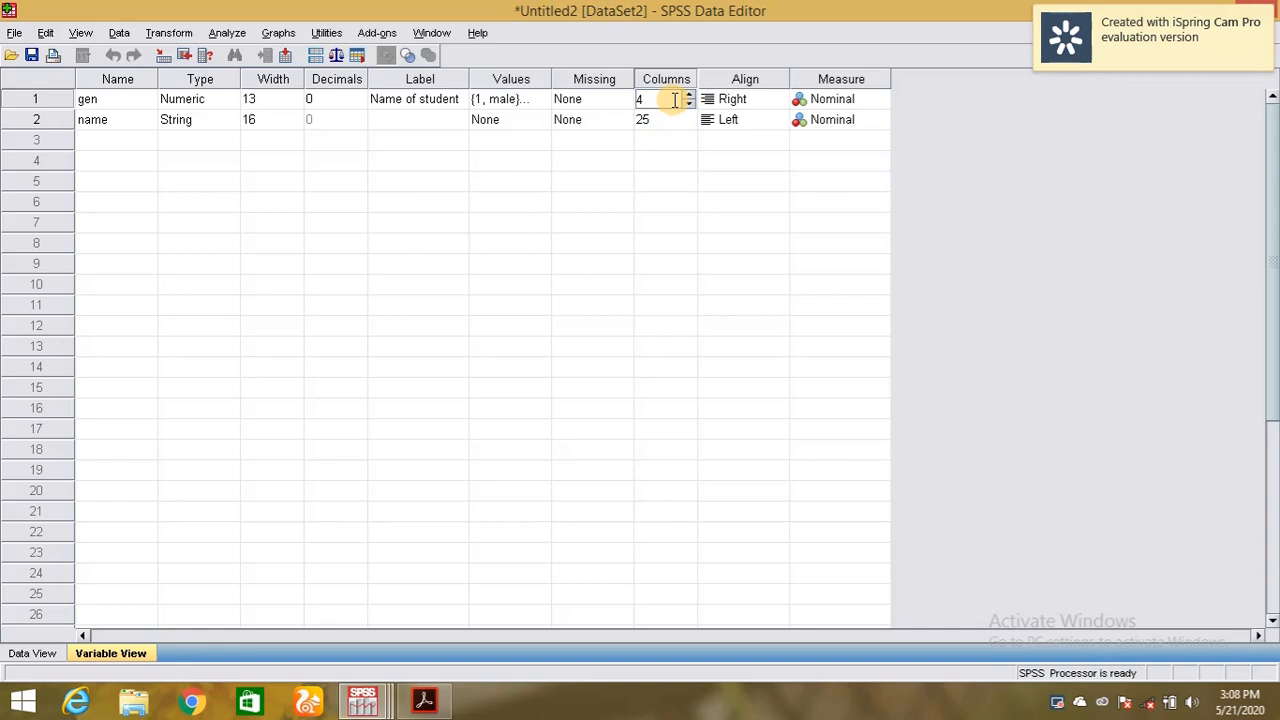
# Raise gen's column width to 16, keeping Right alignment, and view it in the data.
pyautogui.click(741, 105)
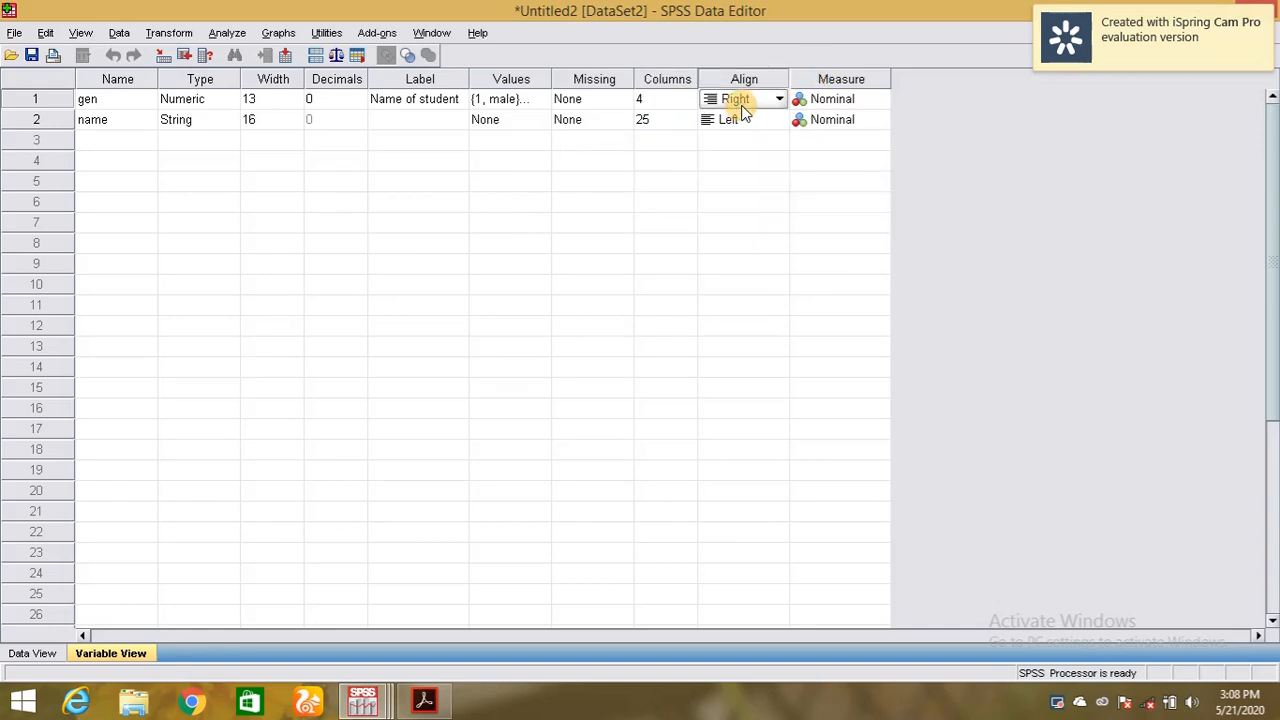
pyautogui.click(753, 99)
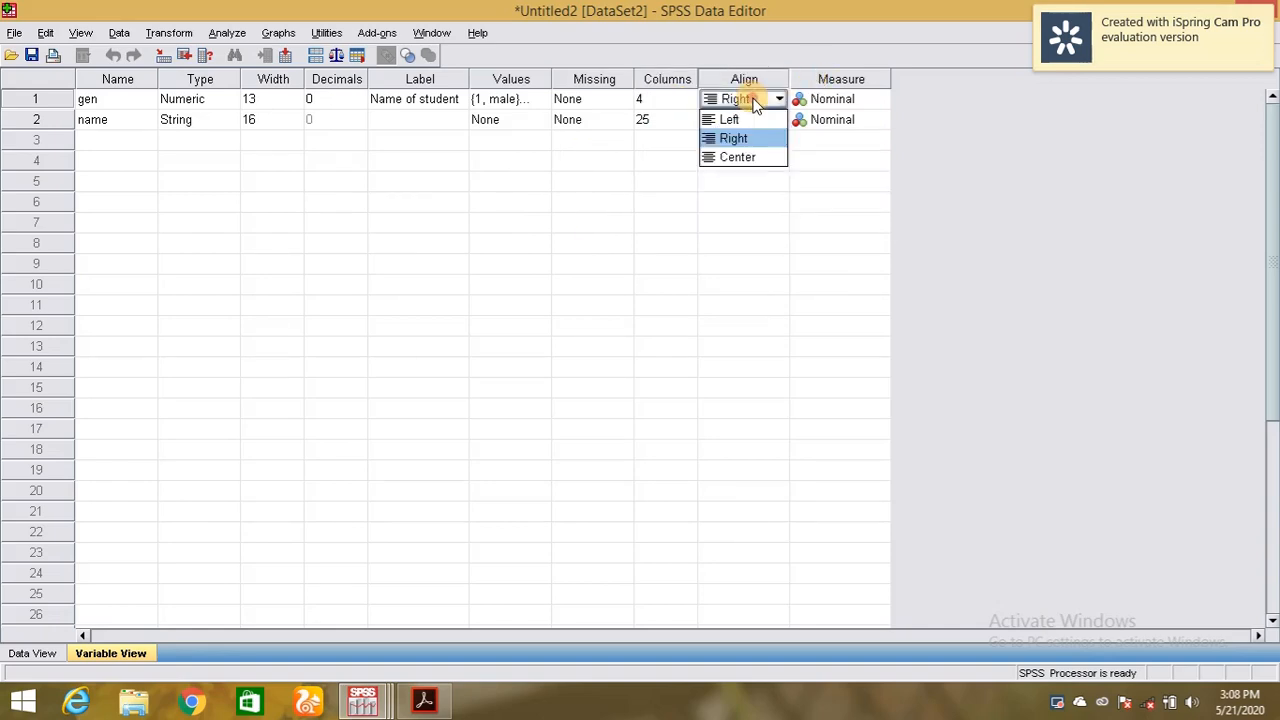
pyautogui.click(744, 140)
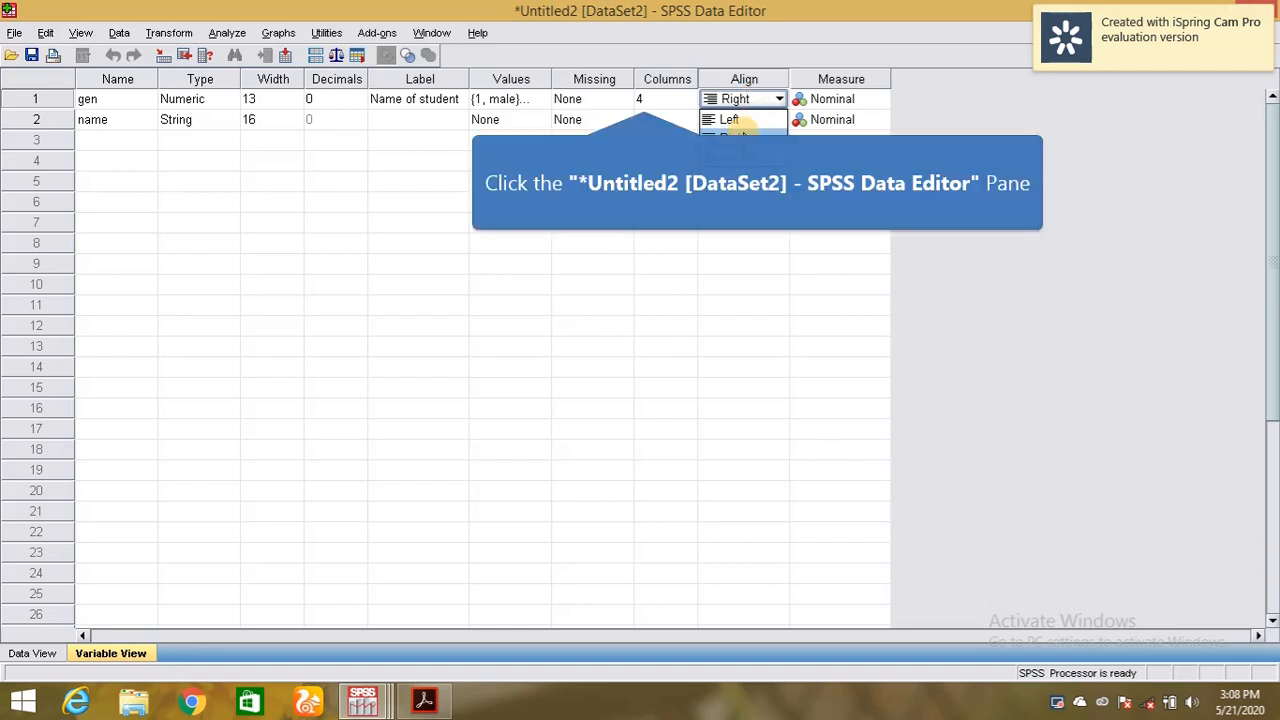
pyautogui.click(652, 99)
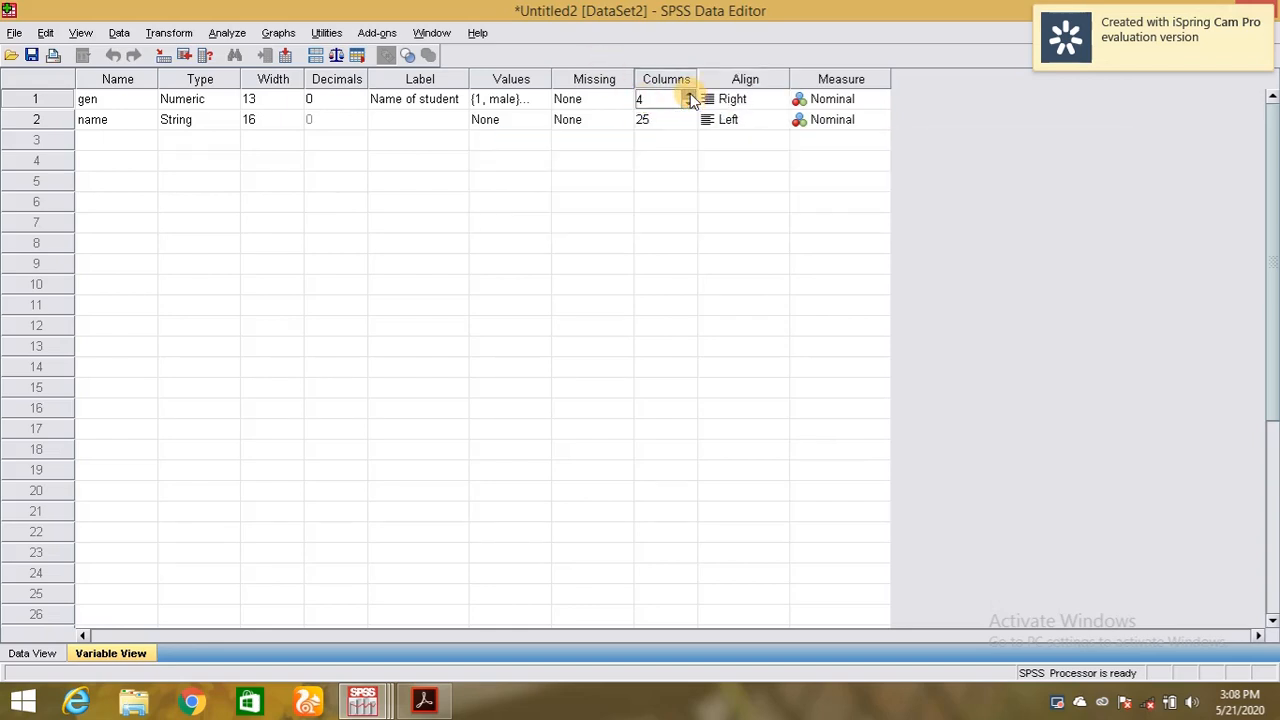
pyautogui.doubleClick(690, 95)
pyautogui.doubleClick(690, 95)
pyautogui.doubleClick(690, 95)
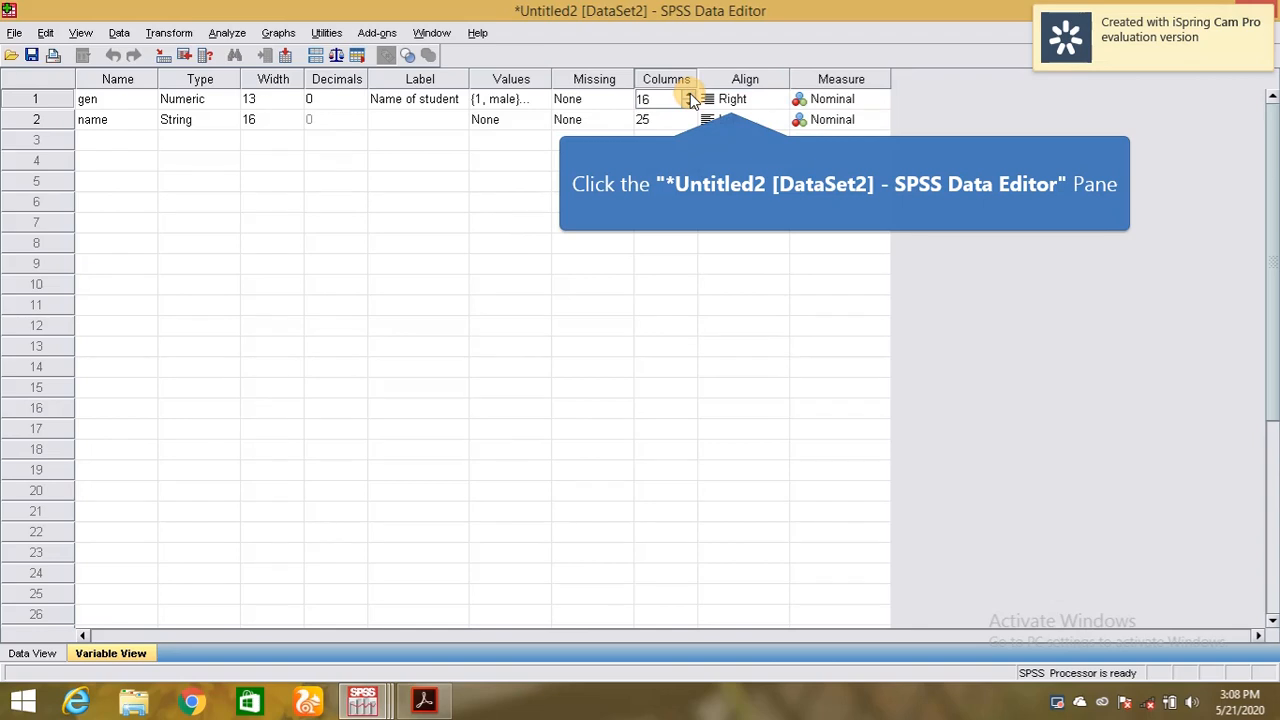
pyautogui.click(731, 99)
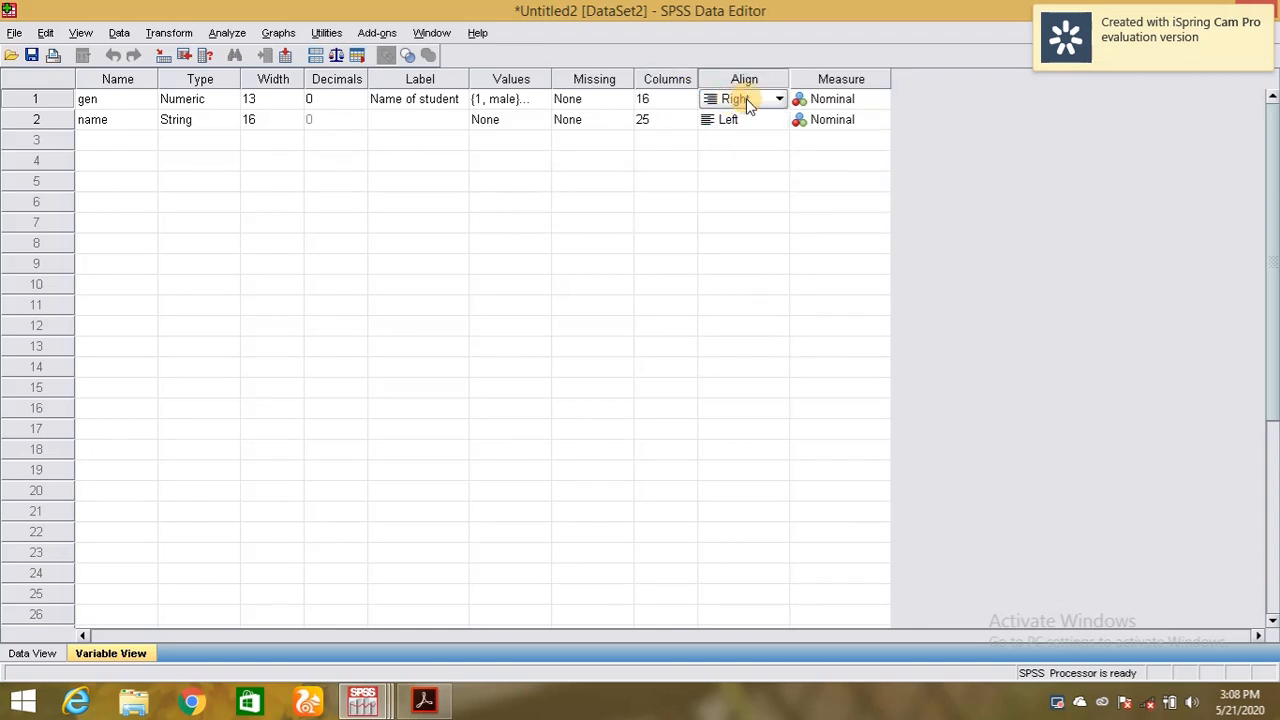
pyautogui.click(41, 654)
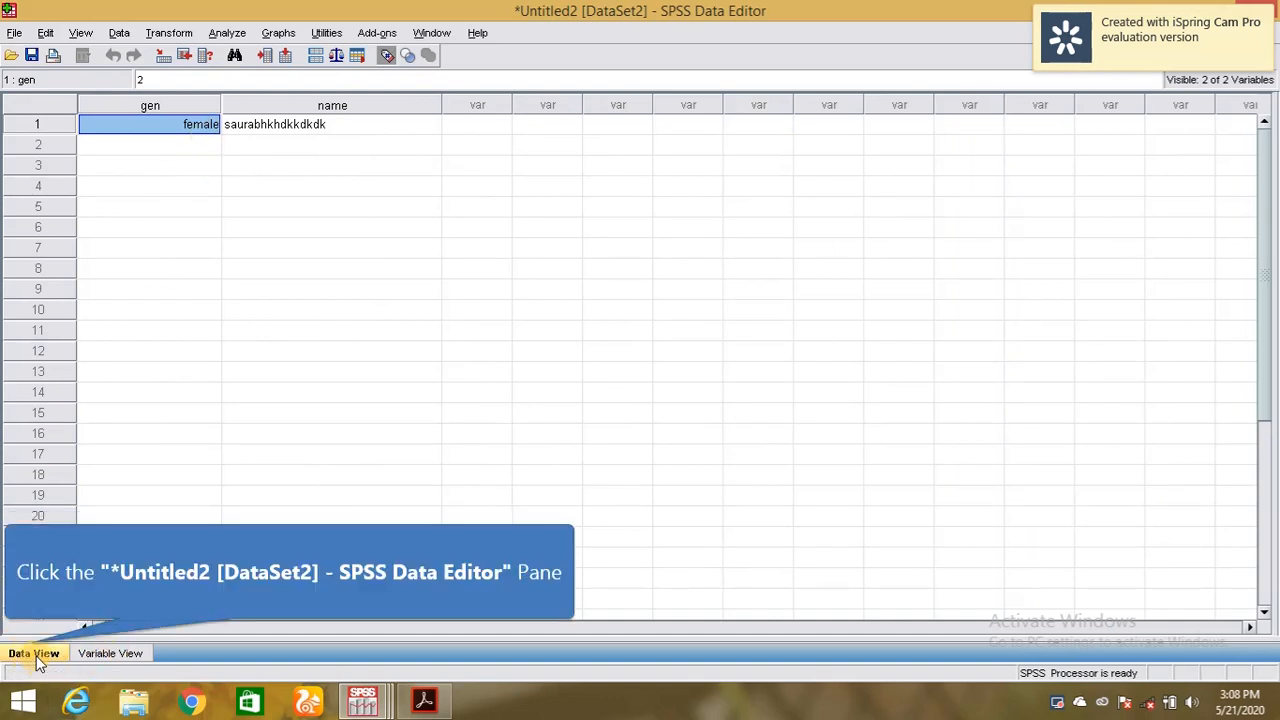
pyautogui.click(100, 655)
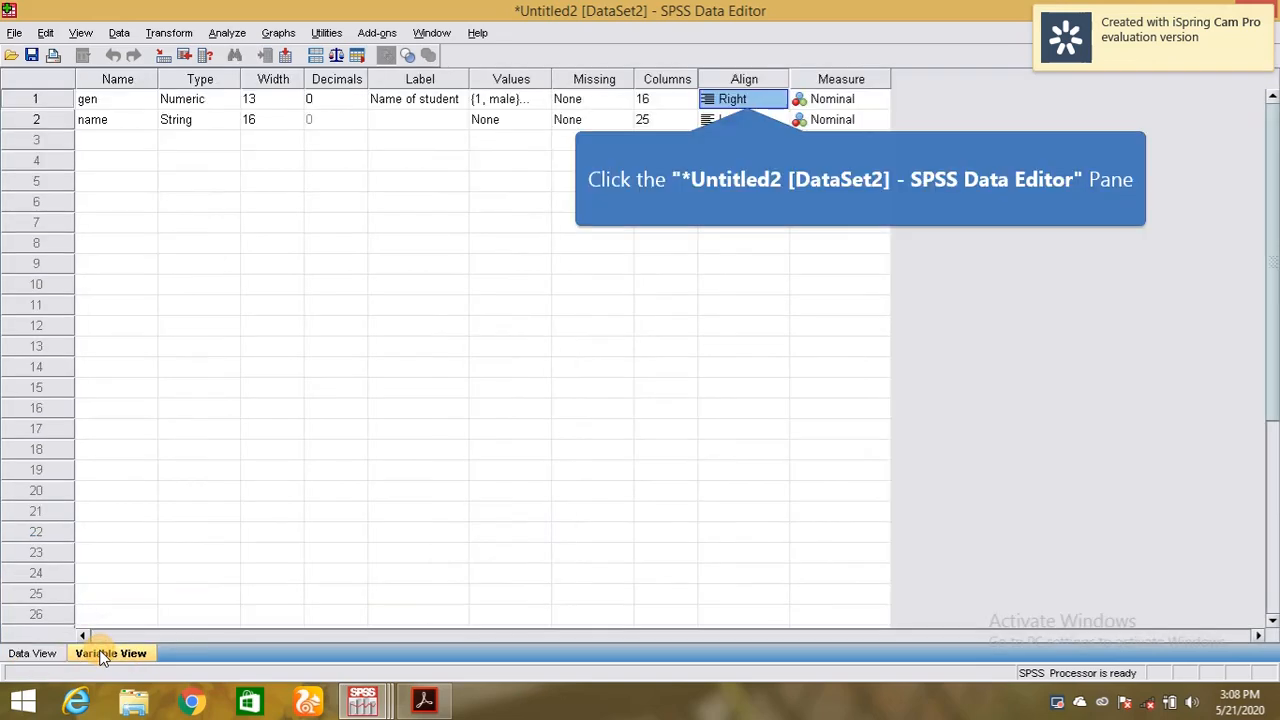
# Try Left alignment for gen, then set it to Center and check the centred female value.
pyautogui.click(740, 99)
pyautogui.click(760, 100)
pyautogui.click(746, 120)
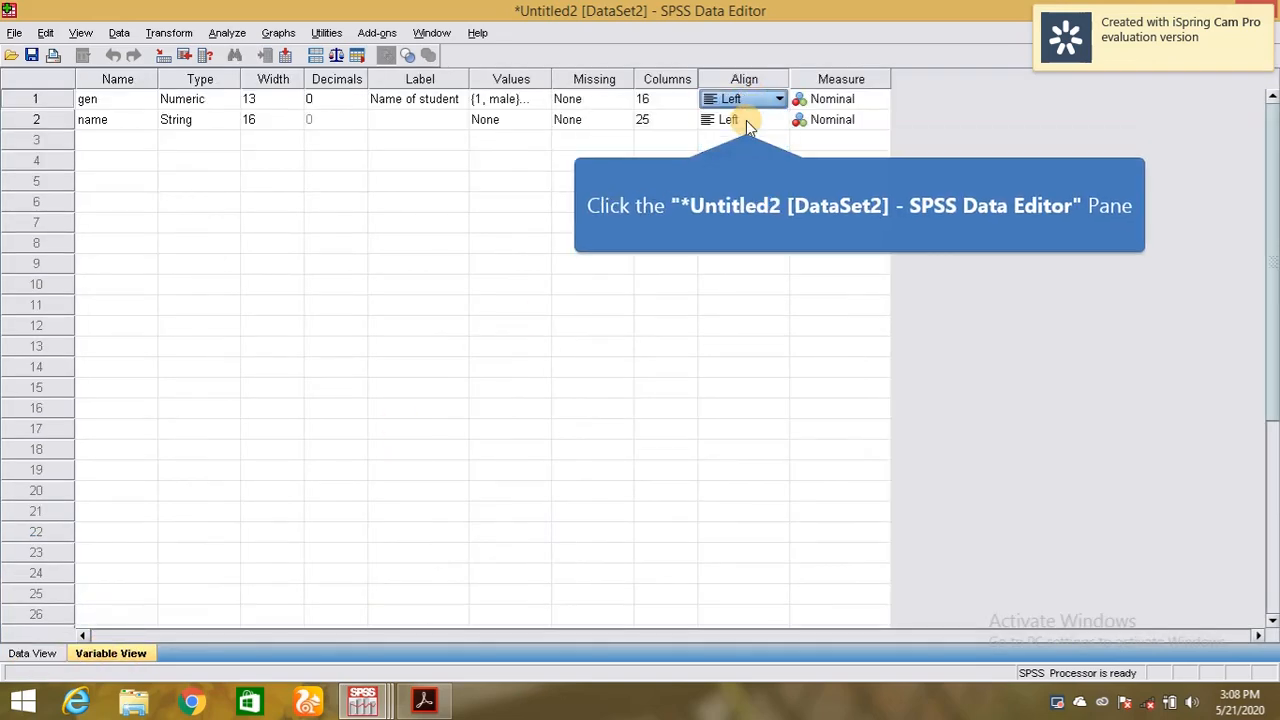
pyautogui.click(35, 653)
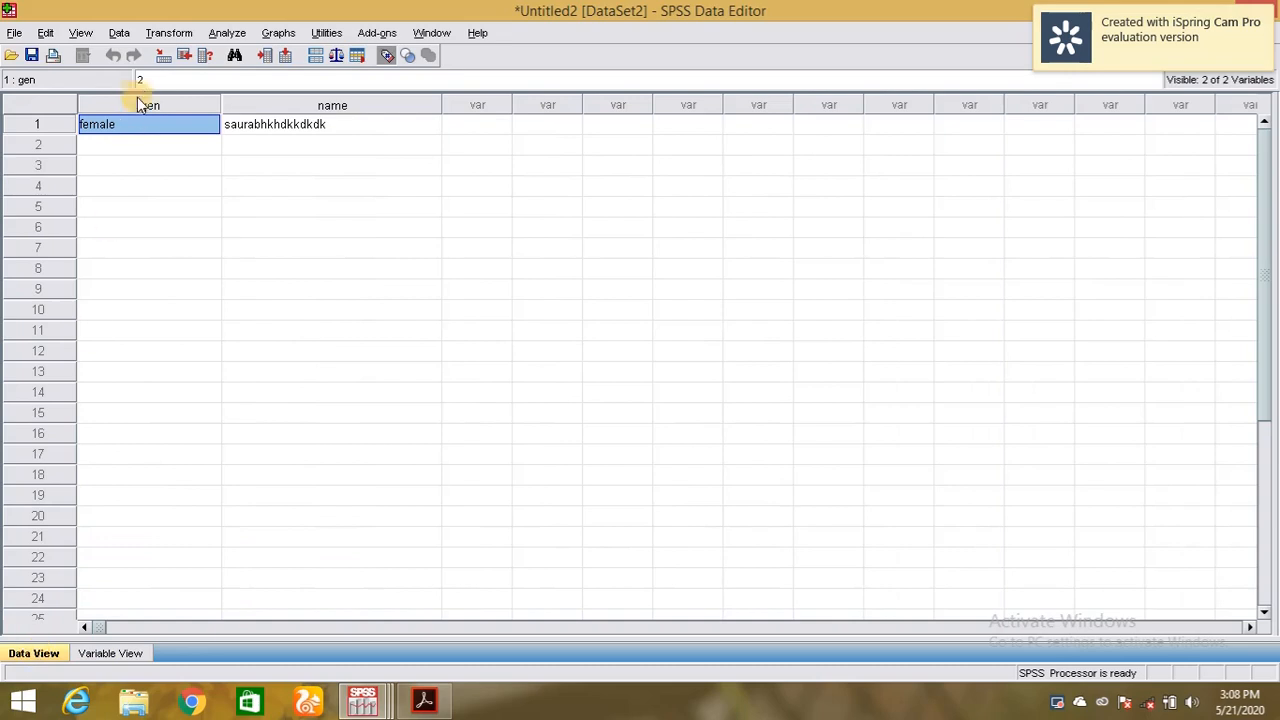
pyautogui.click(110, 653)
pyautogui.click(731, 100)
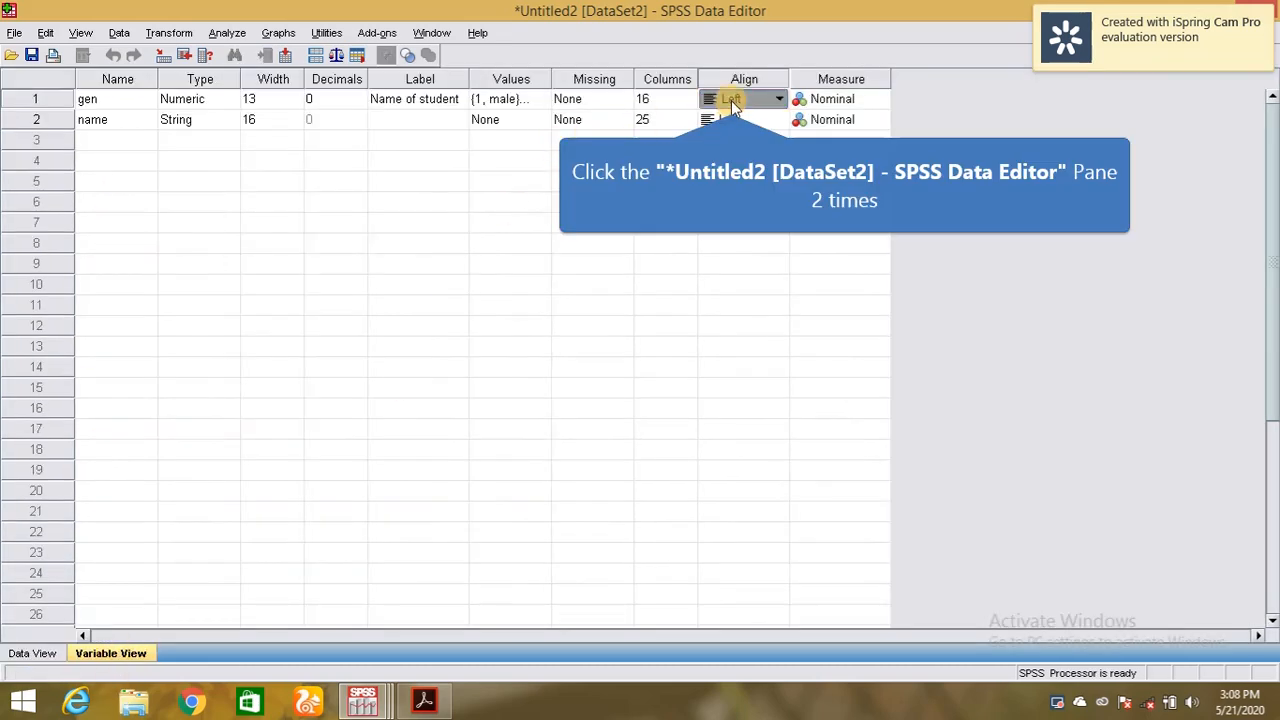
pyautogui.click(731, 100)
pyautogui.click(735, 157)
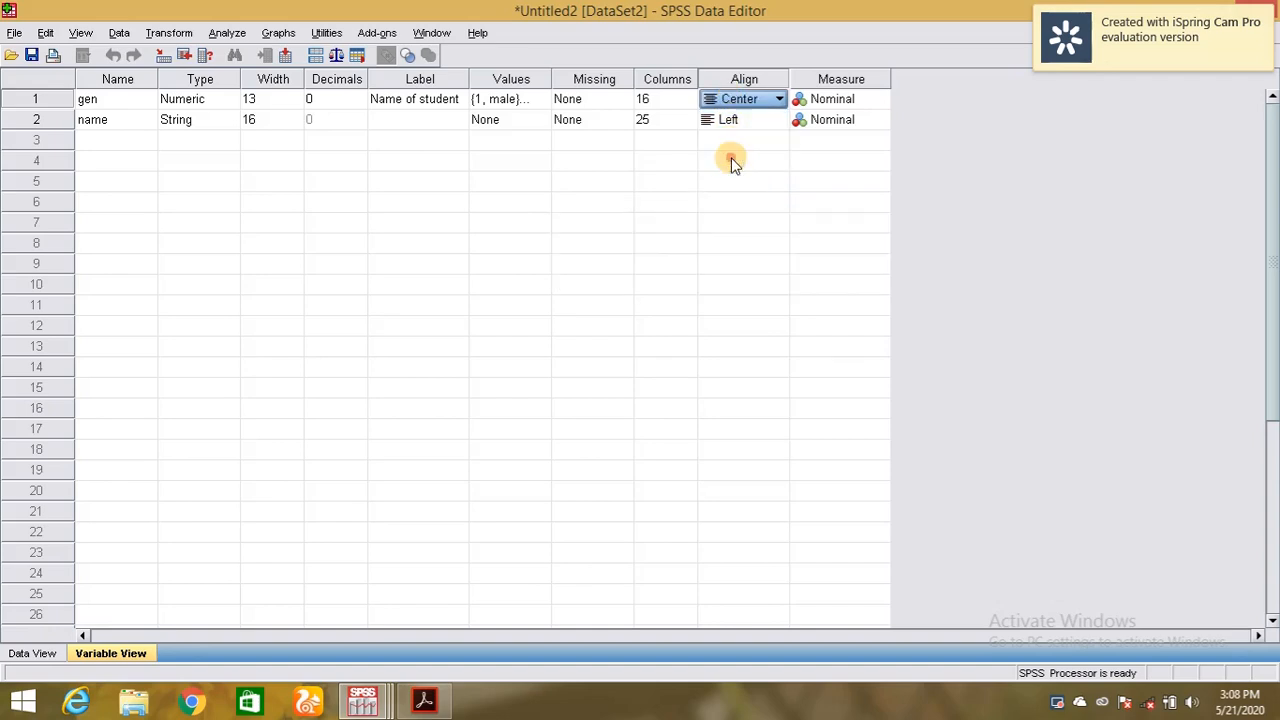
pyautogui.click(50, 653)
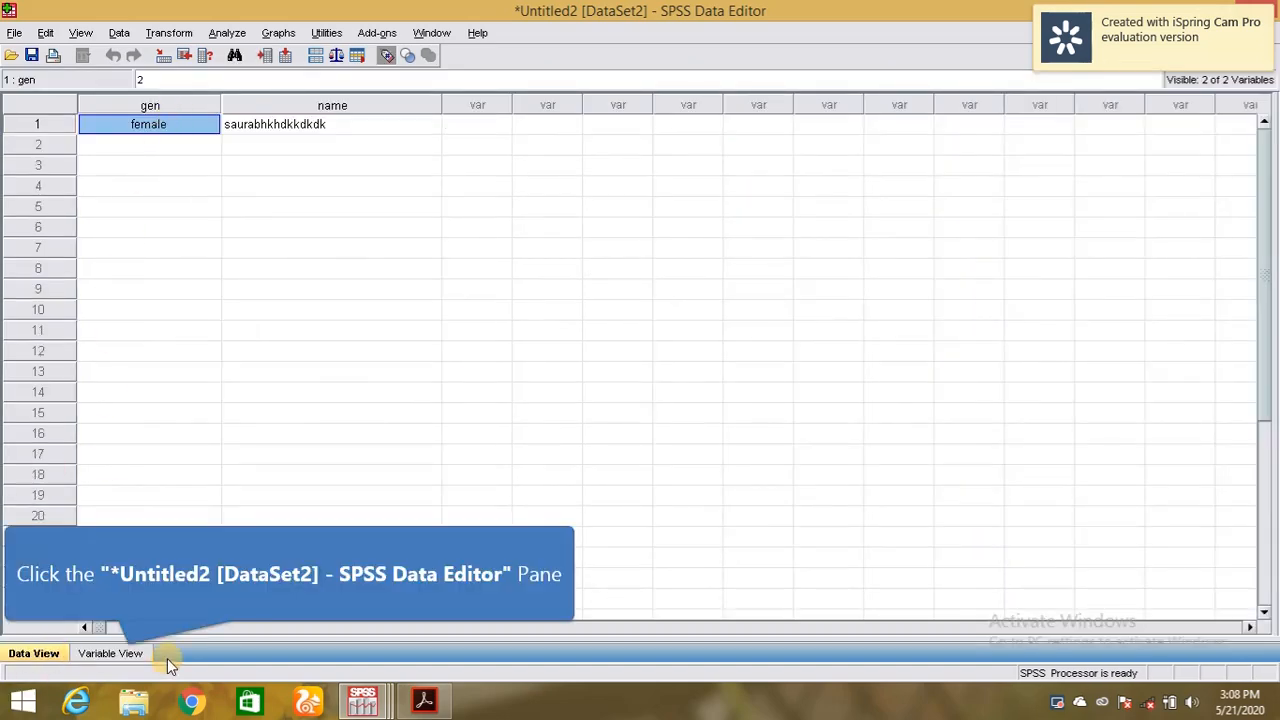
pyautogui.click(126, 656)
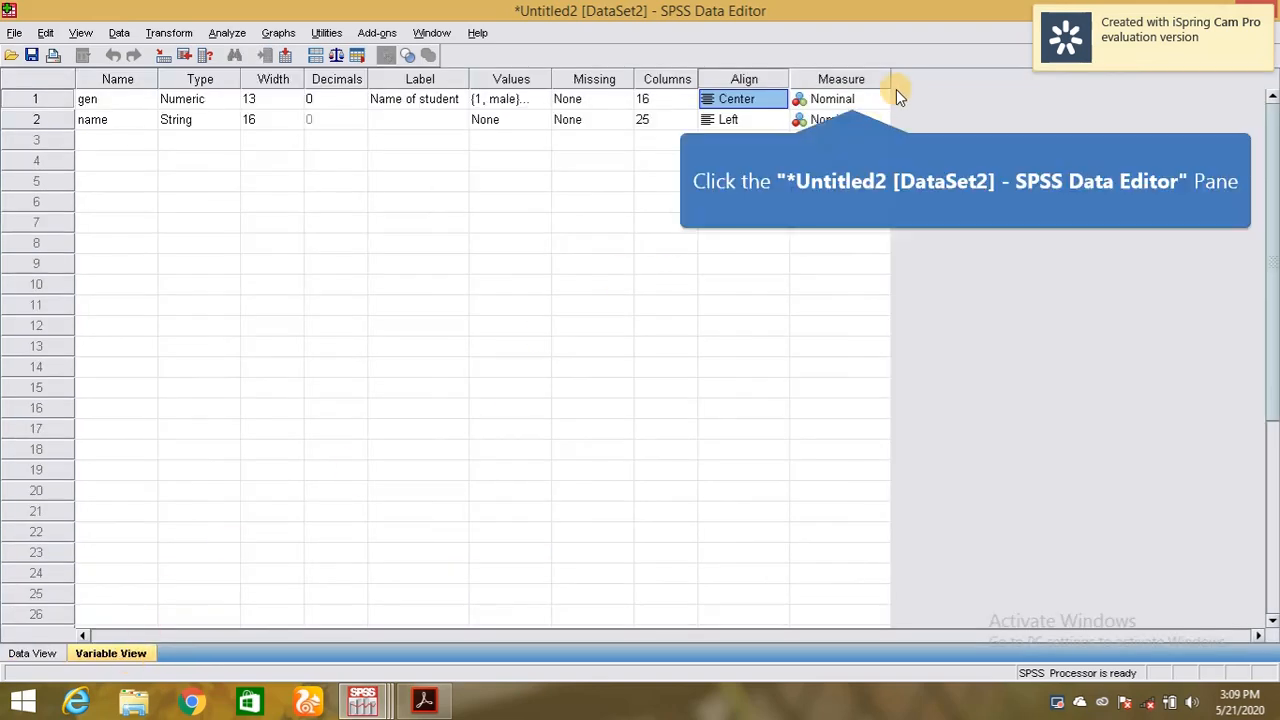
# Choose Nominal from gen's Measure dropdown.
pyautogui.click(852, 99)
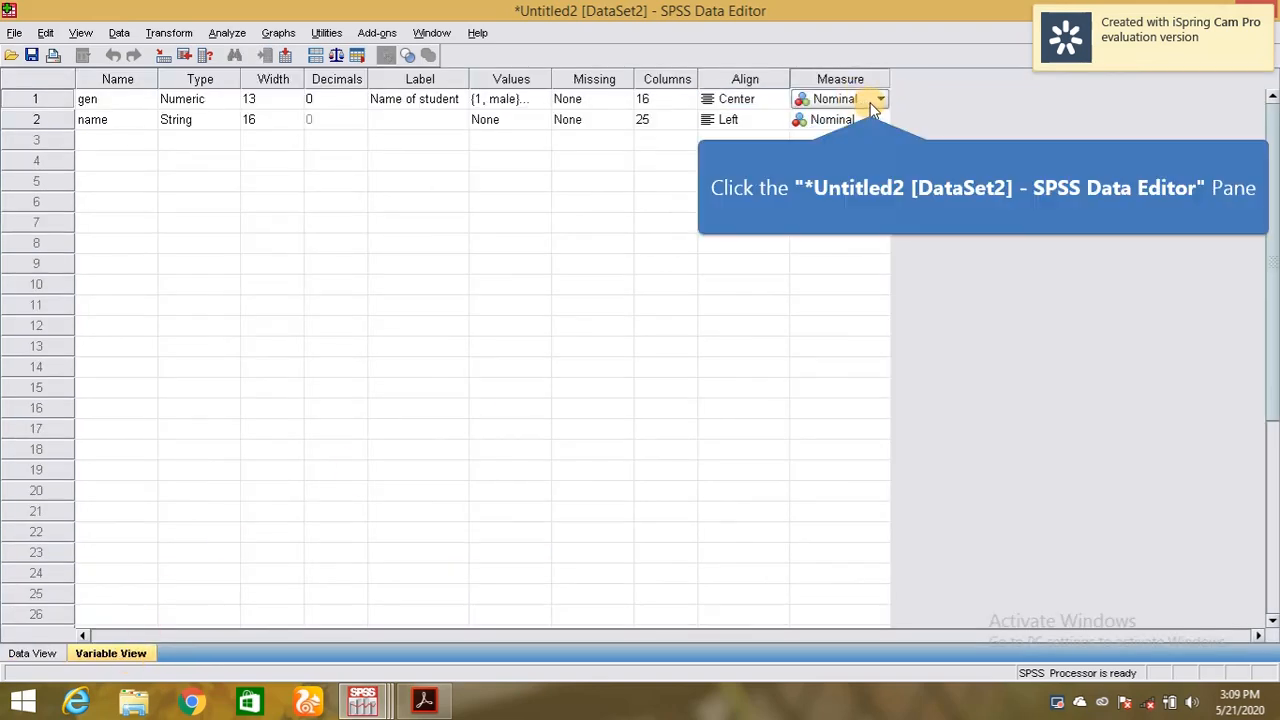
pyautogui.click(877, 100)
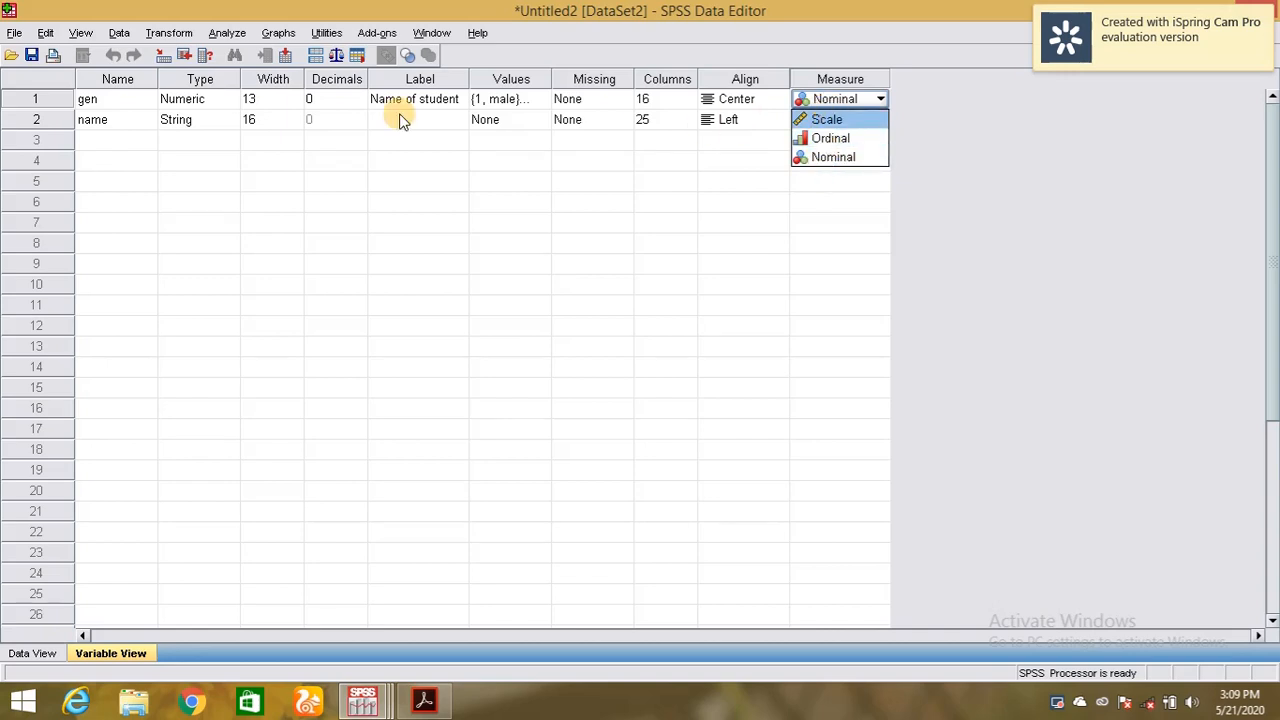
pyautogui.click(836, 157)
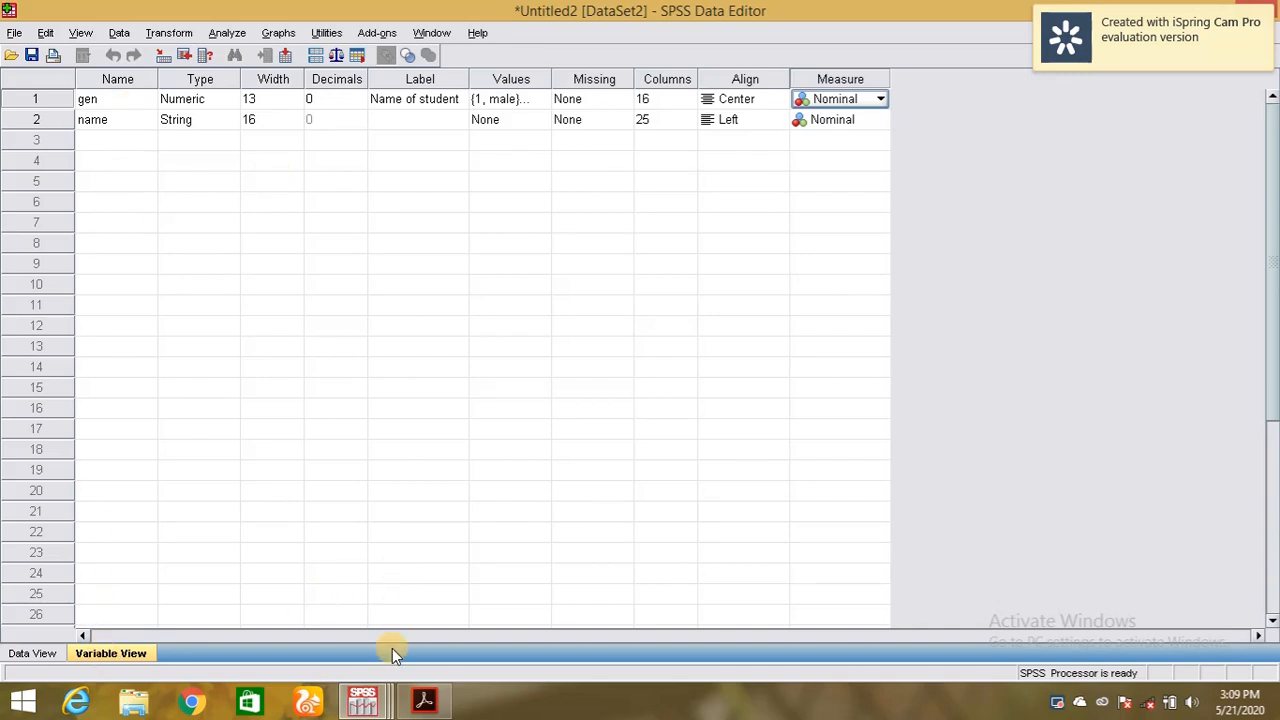
pyautogui.click(425, 703)
pyautogui.click(425, 703)
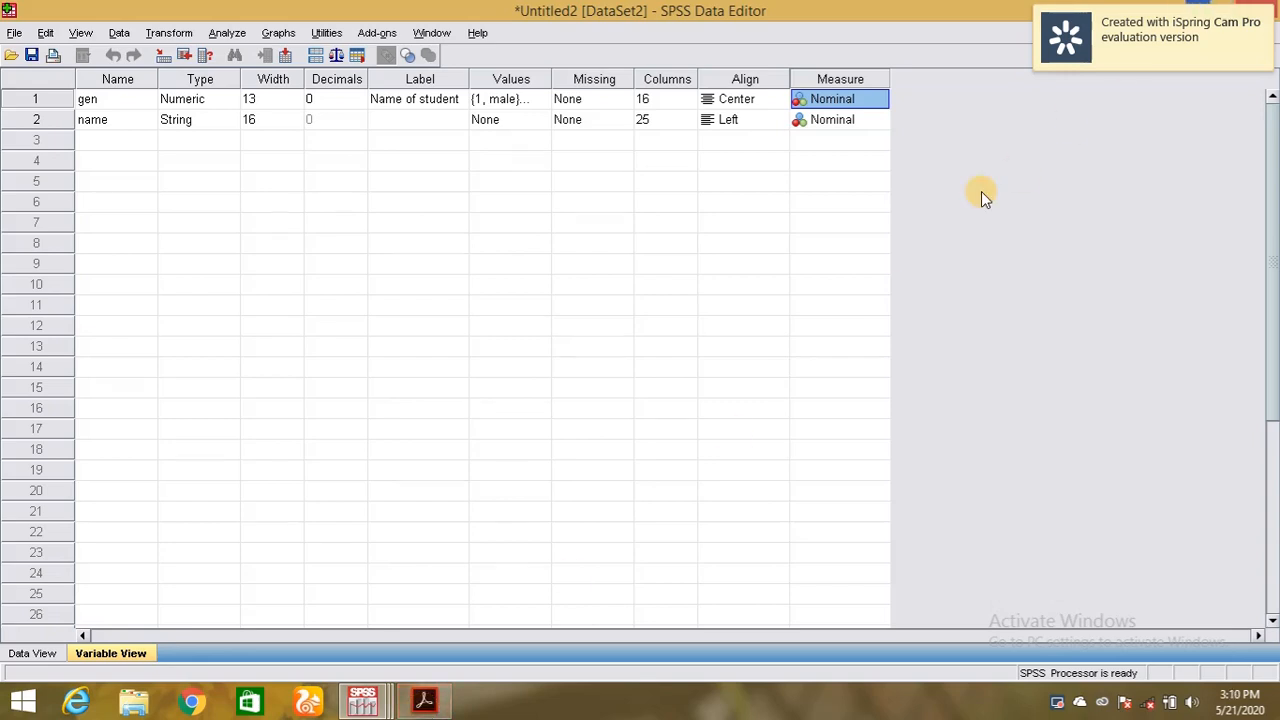
pyautogui.click(1058, 704)
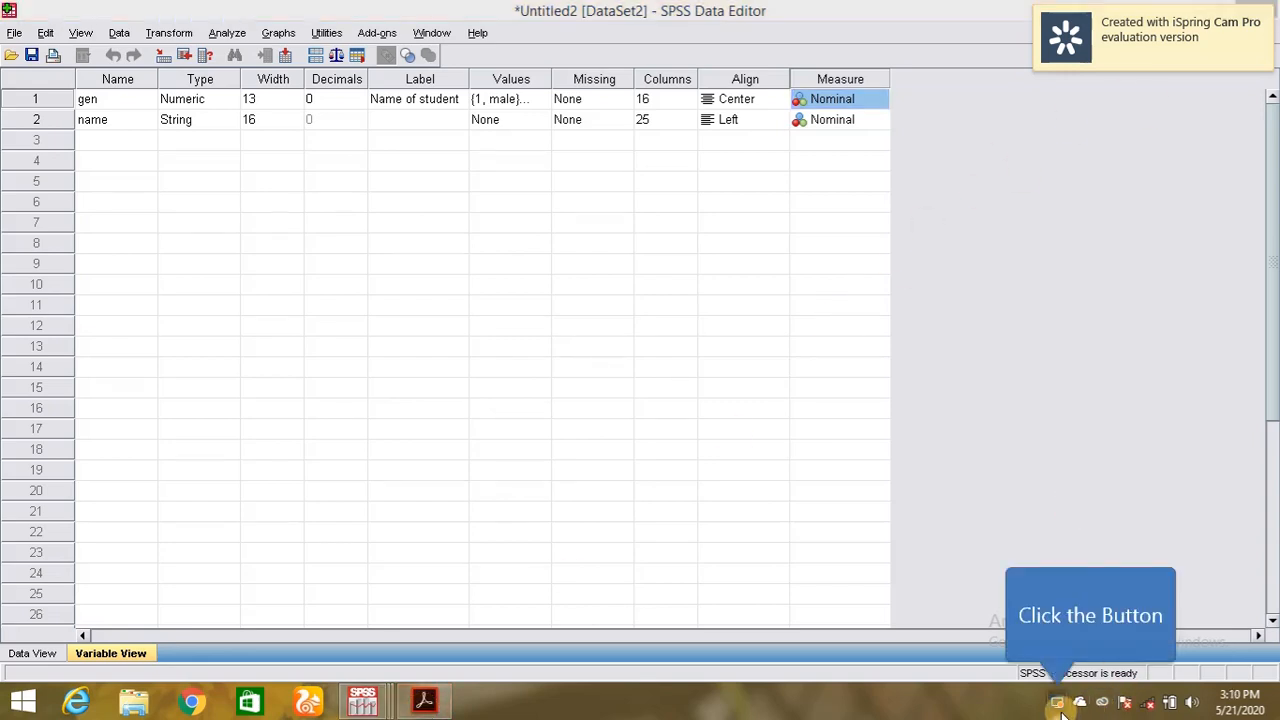